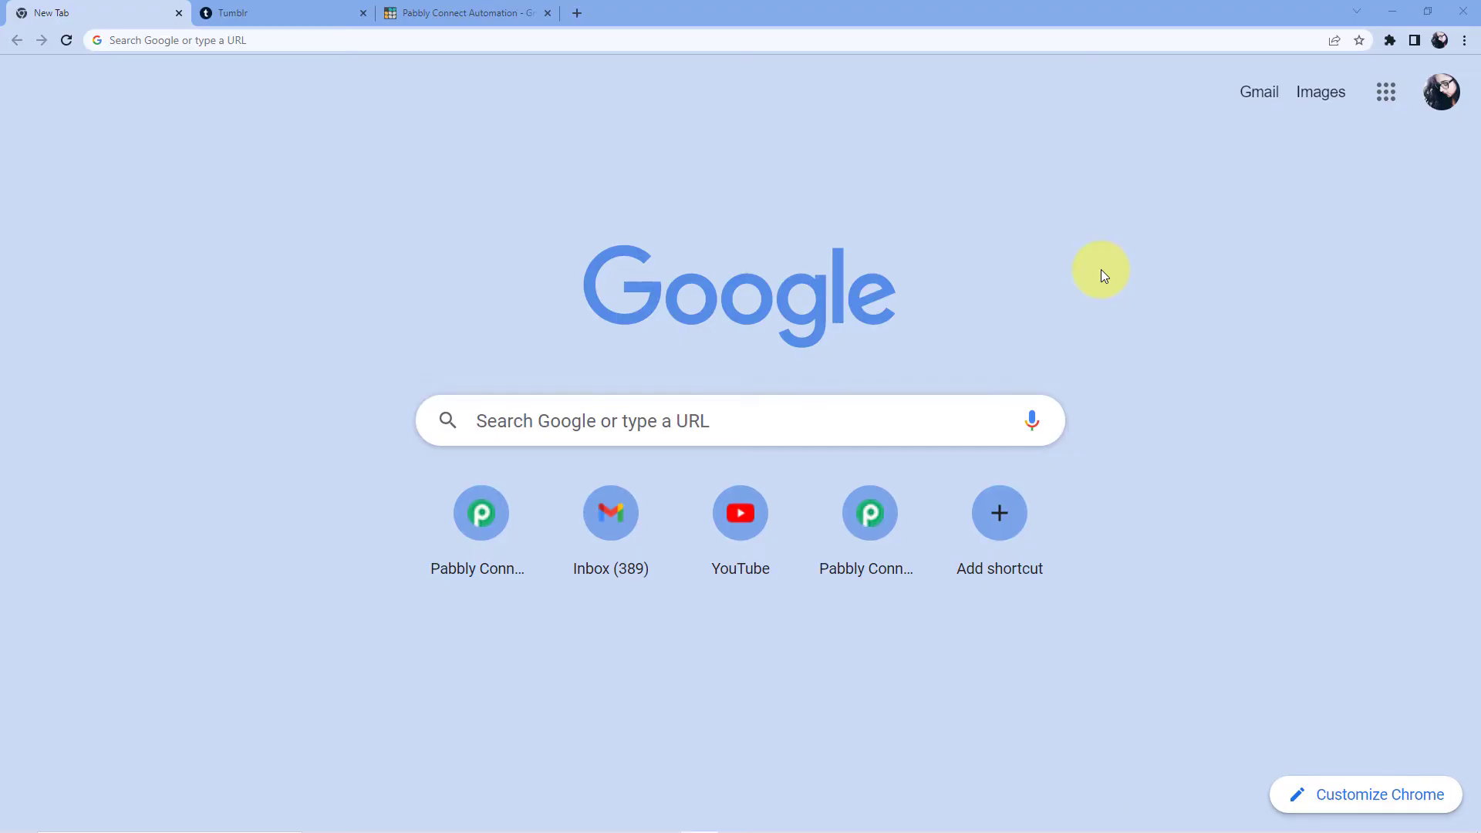
Step: Open the Pabbly Connect website at pabbly.com/connect
left_click(402, 41)
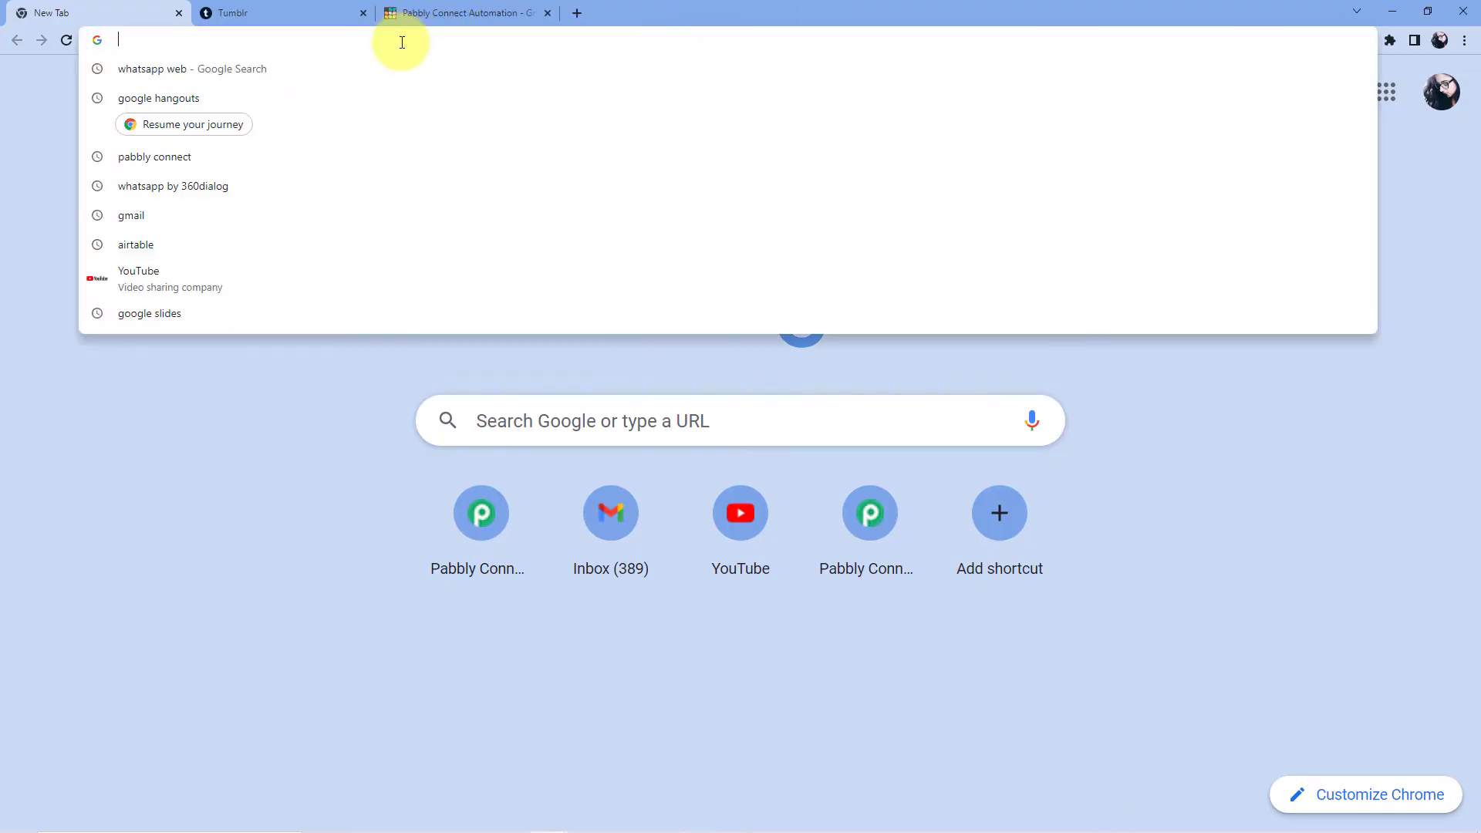
type("pabbly")
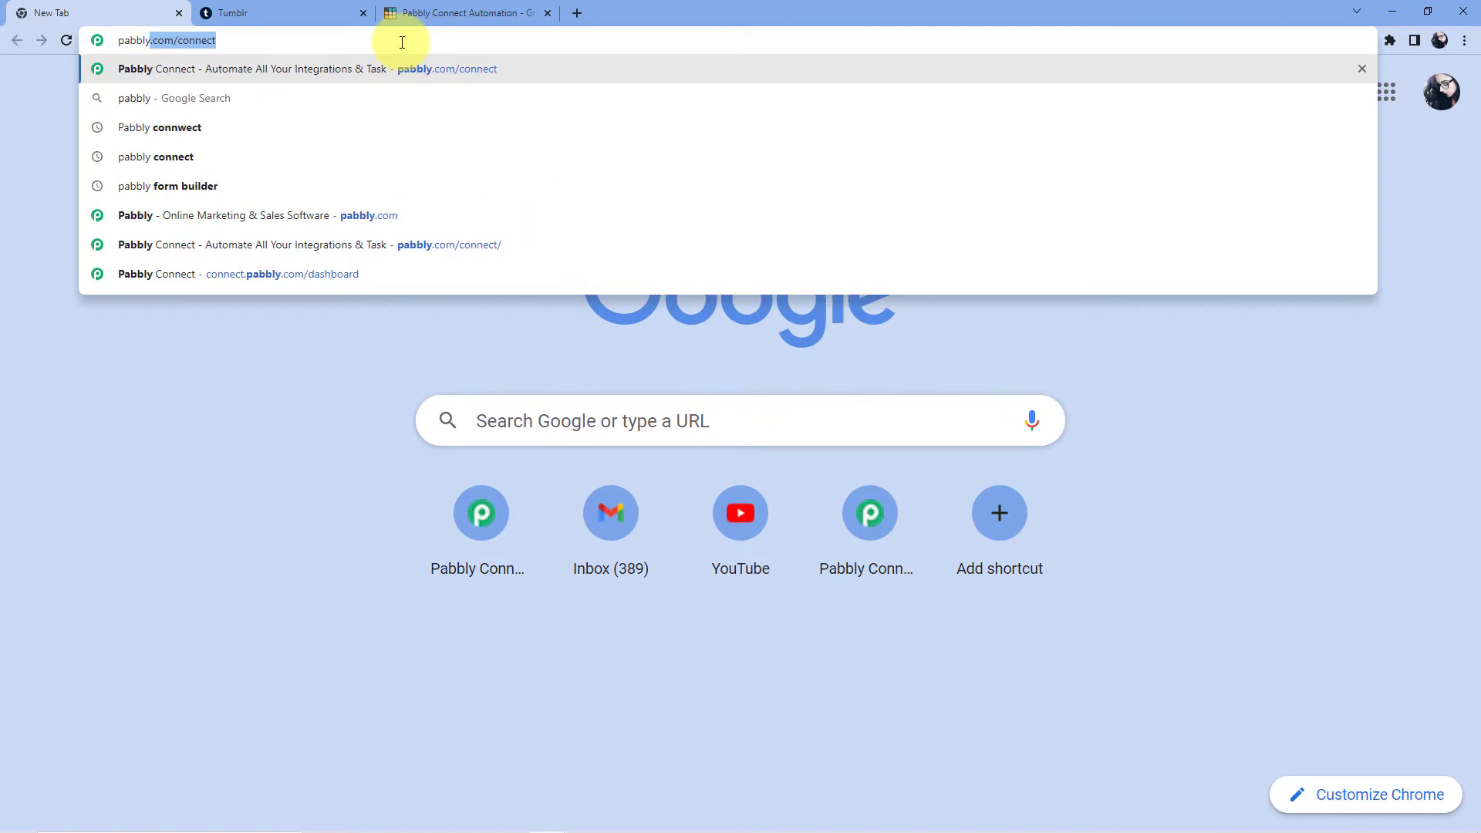
type(".com")
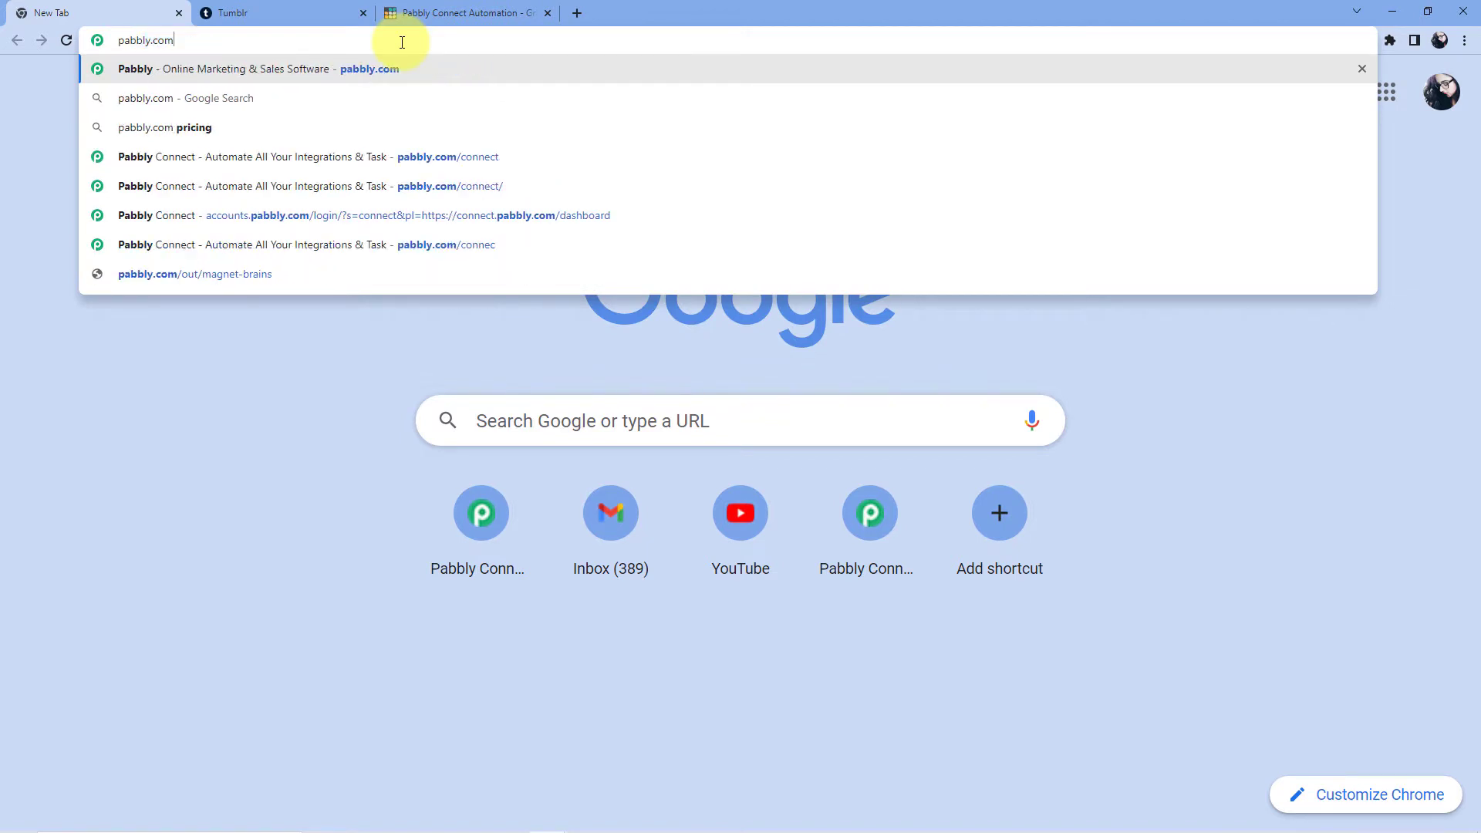
type("/connect")
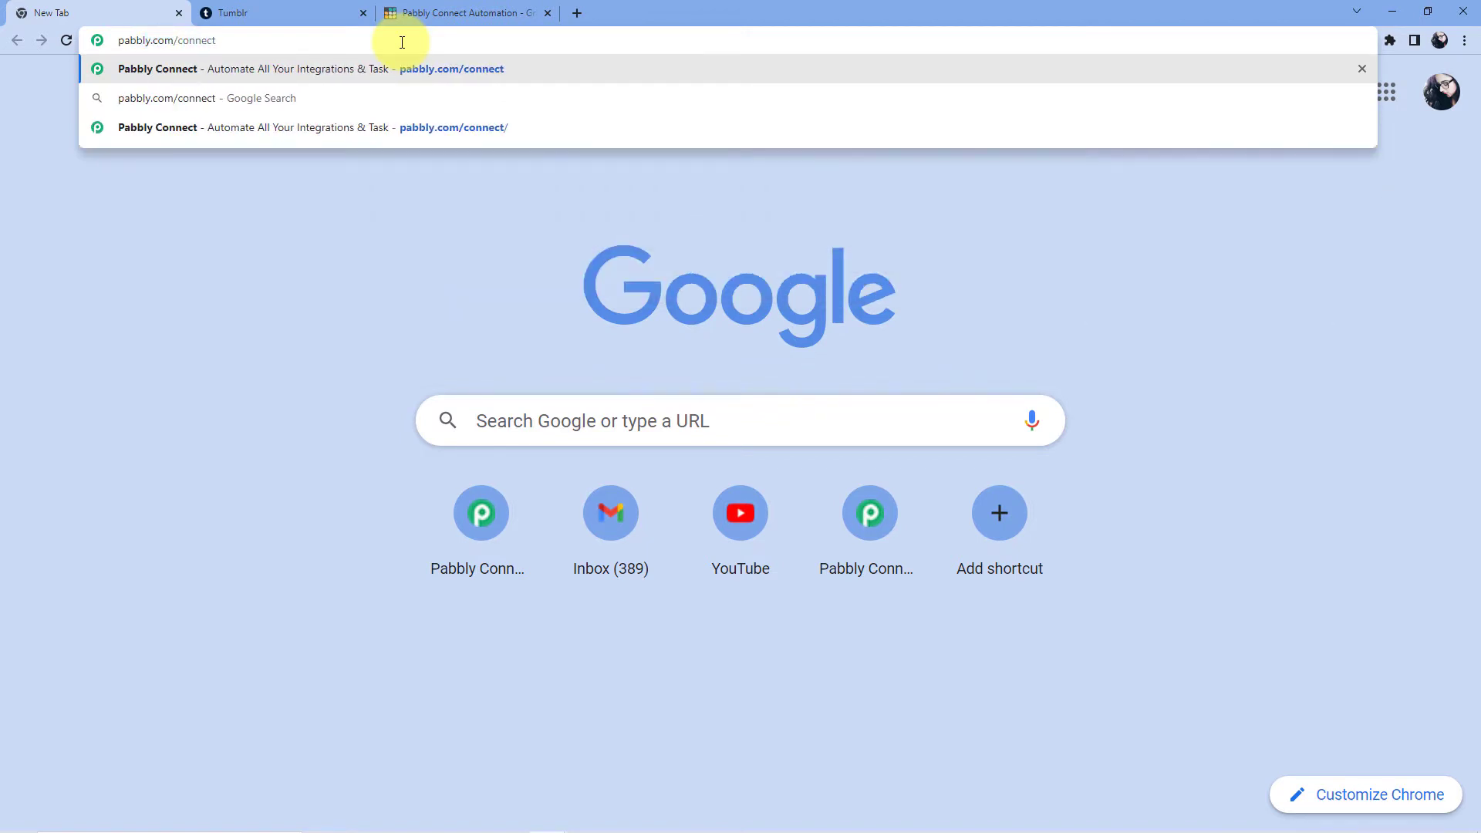
key("Return")
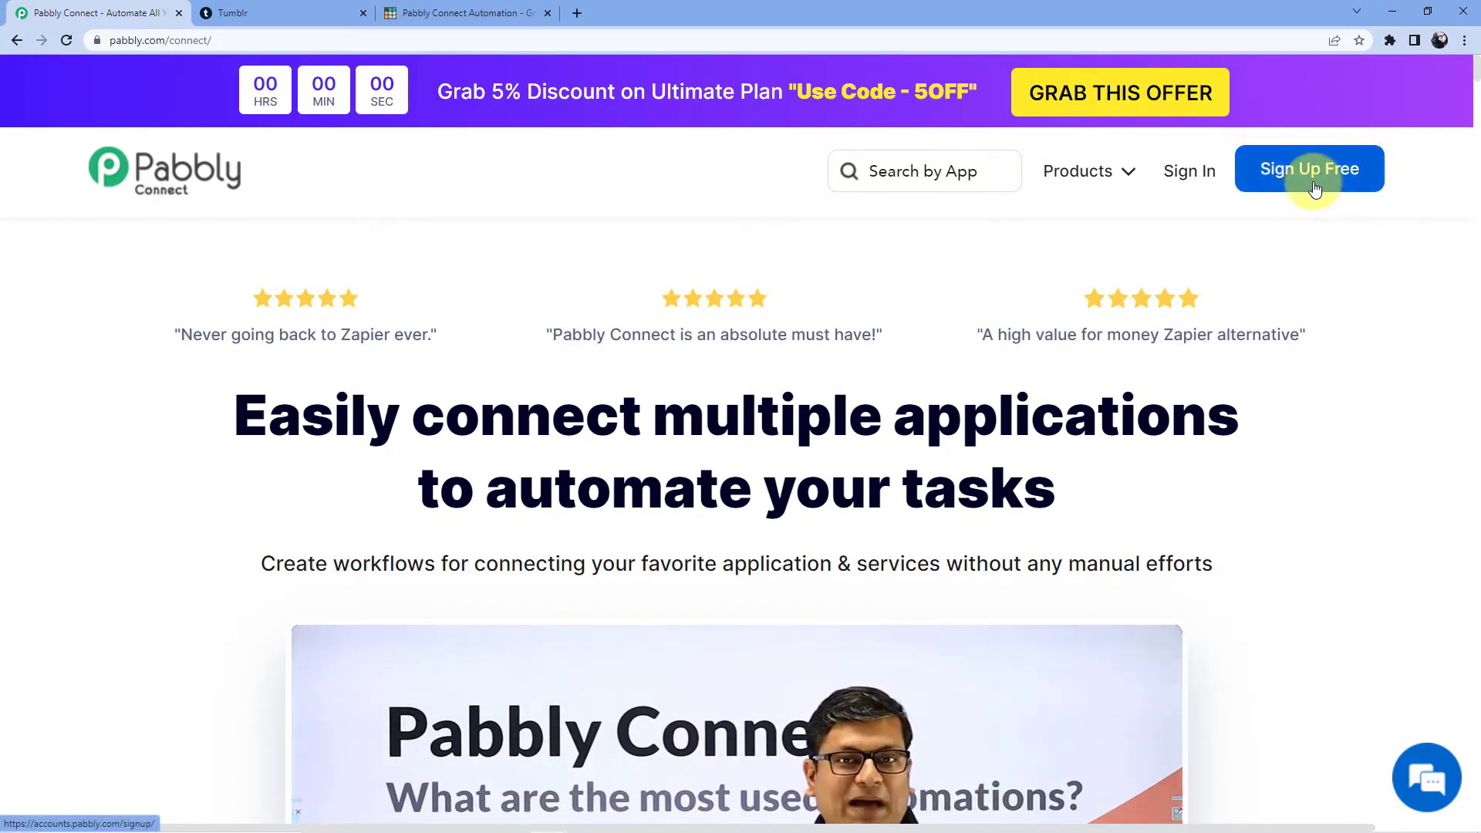
Step: Sign in to the Pabbly account and open the Pabbly Connect app
left_click(1180, 173)
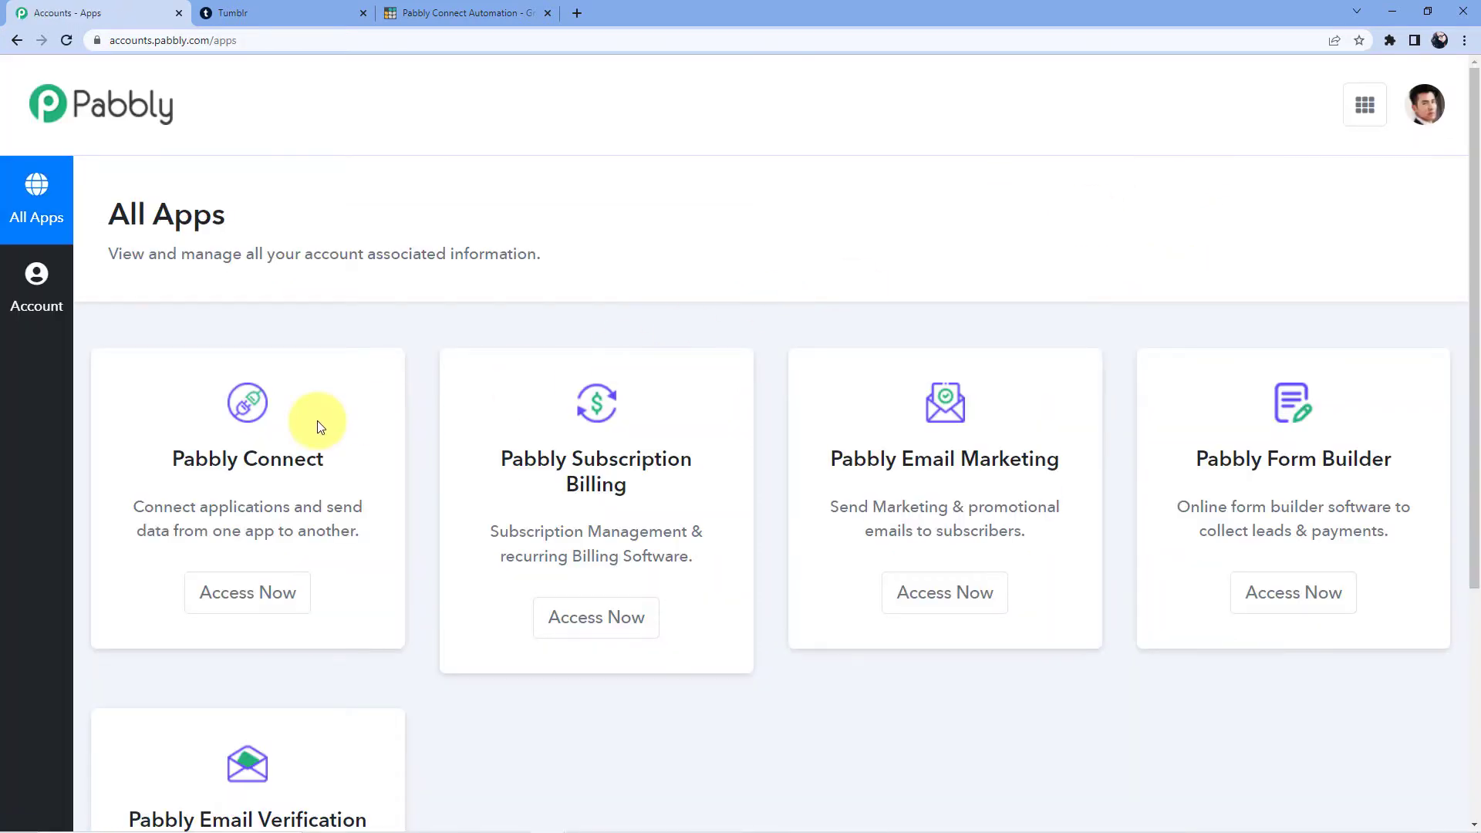
scroll(317, 420, "down", 2)
left_click(235, 439)
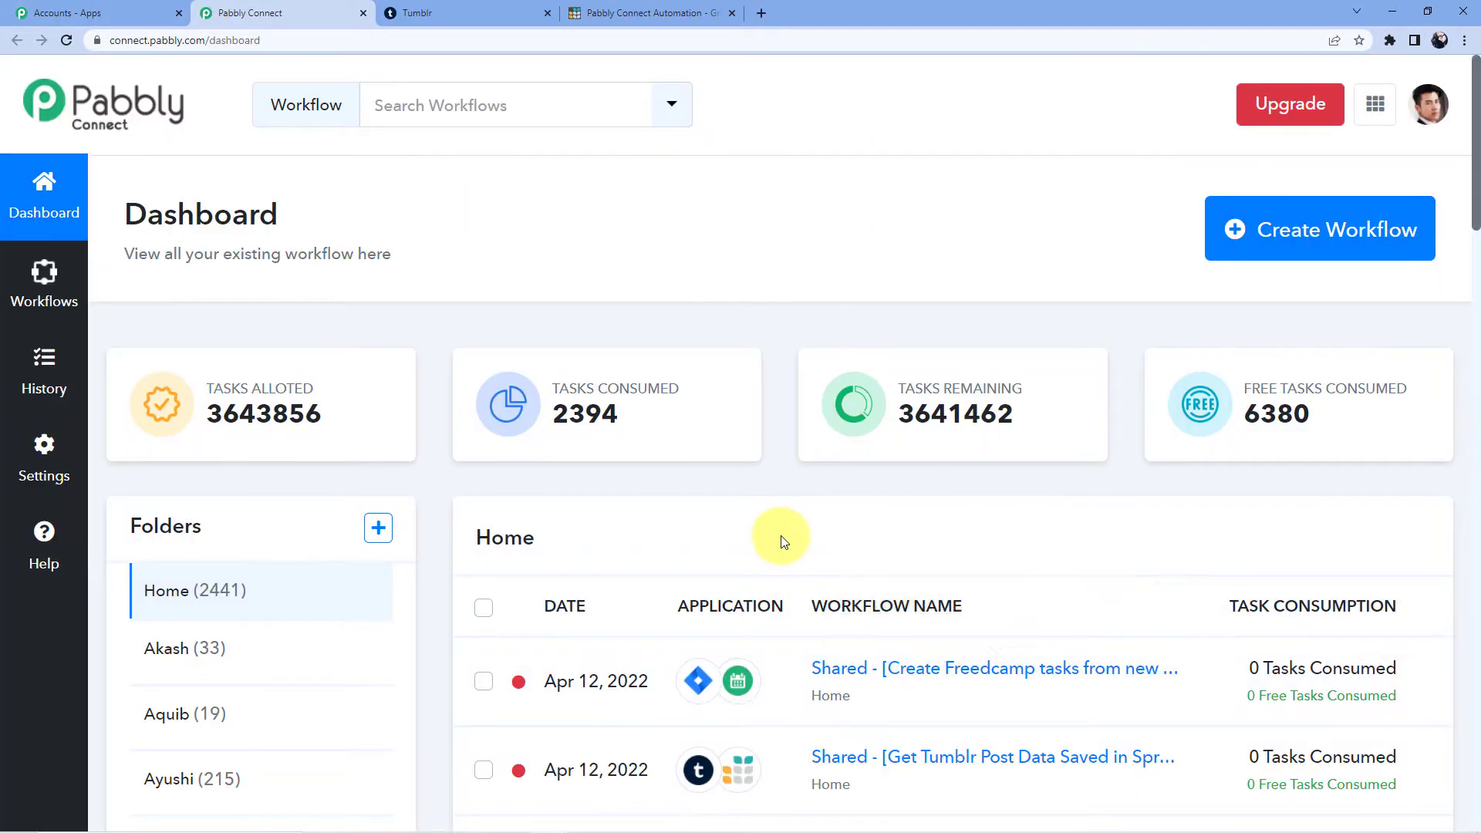
Step: Create a new workflow named "Tumblr to Grist"
scroll(780, 536, "down", 15)
scroll(780, 533, "up", 6)
scroll(781, 542, "up", 10)
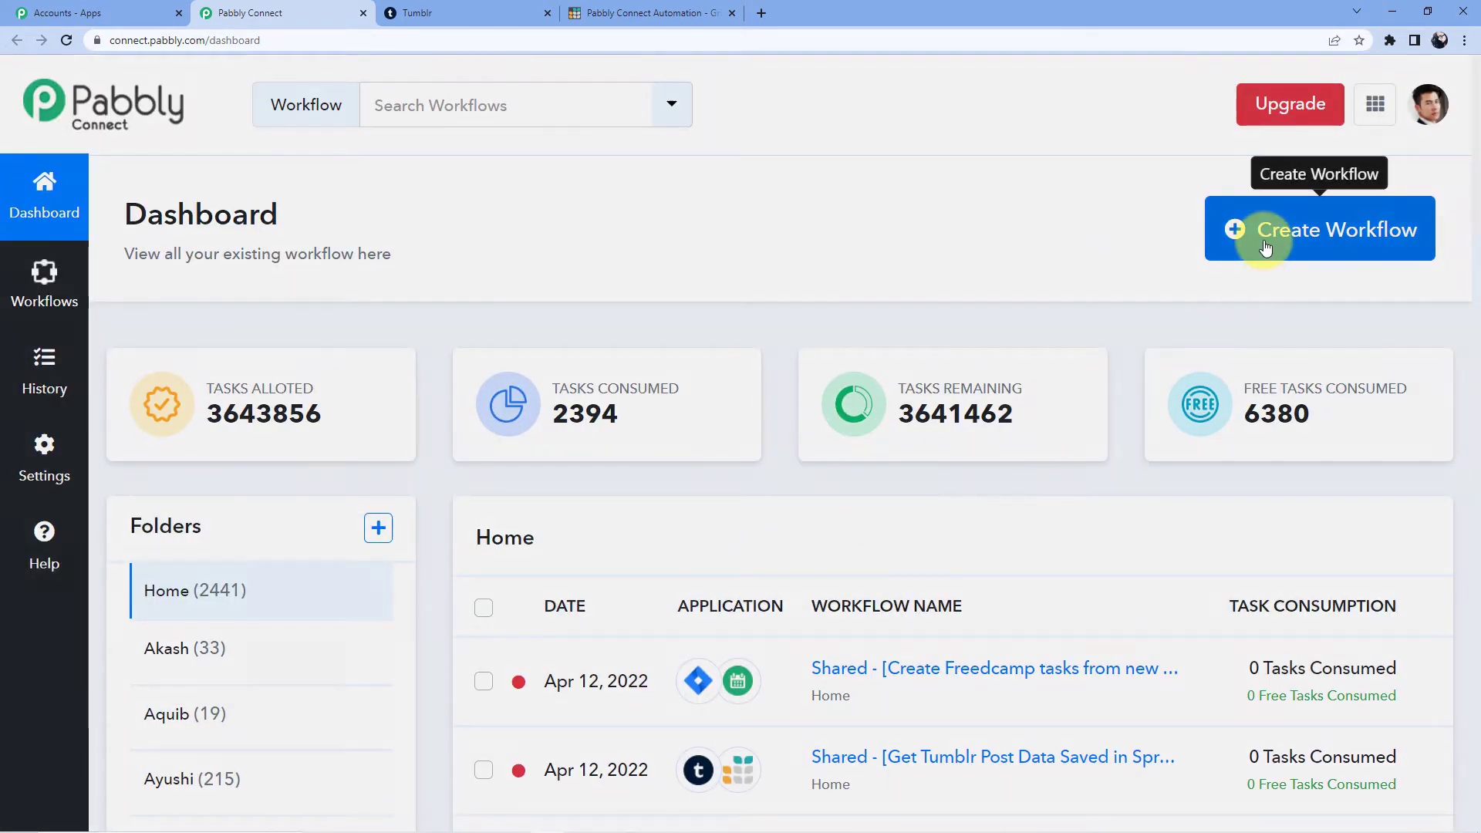
left_click(1265, 247)
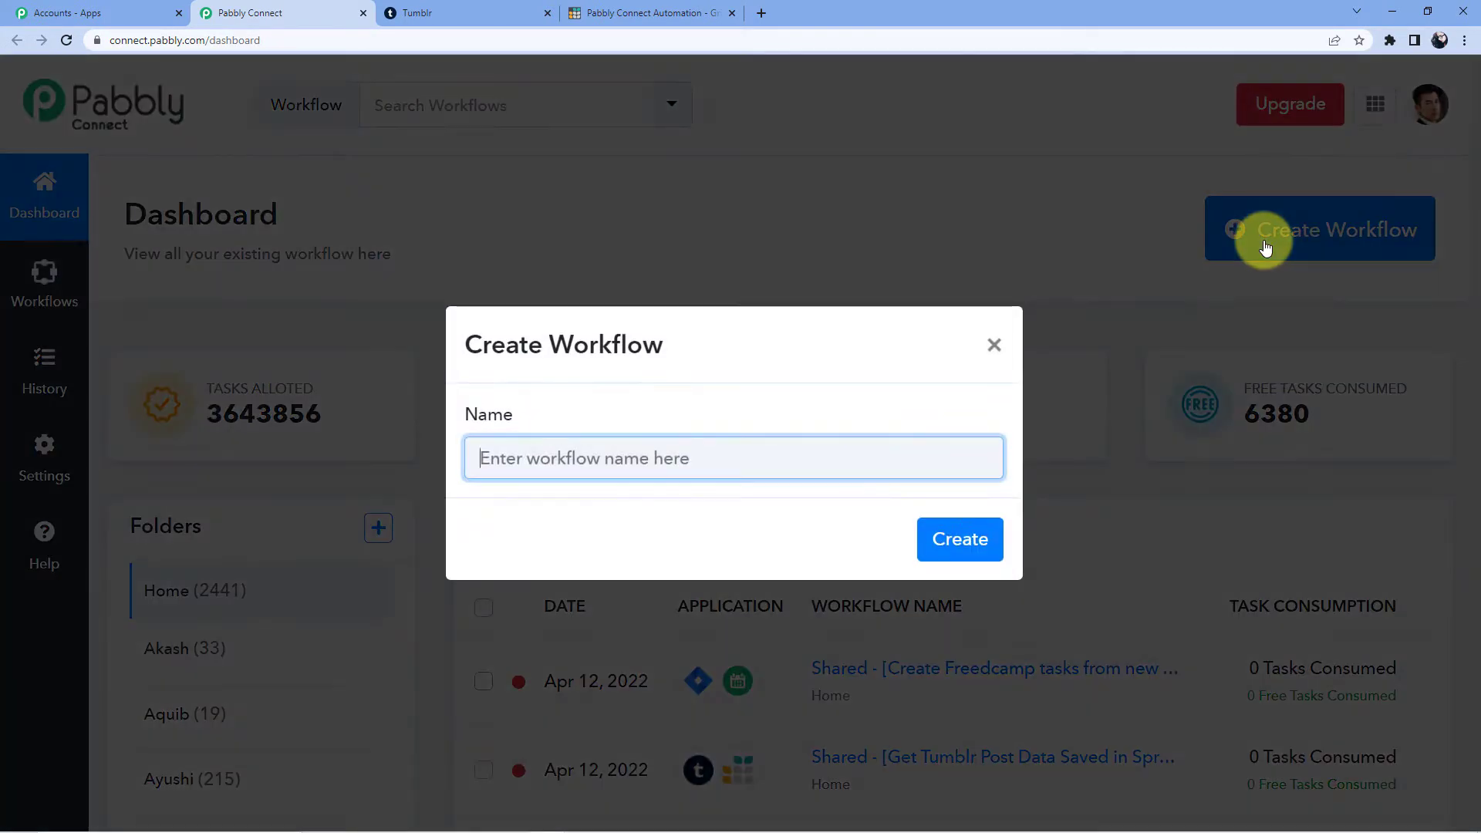
left_click(656, 461)
type("Tumblr to Grist")
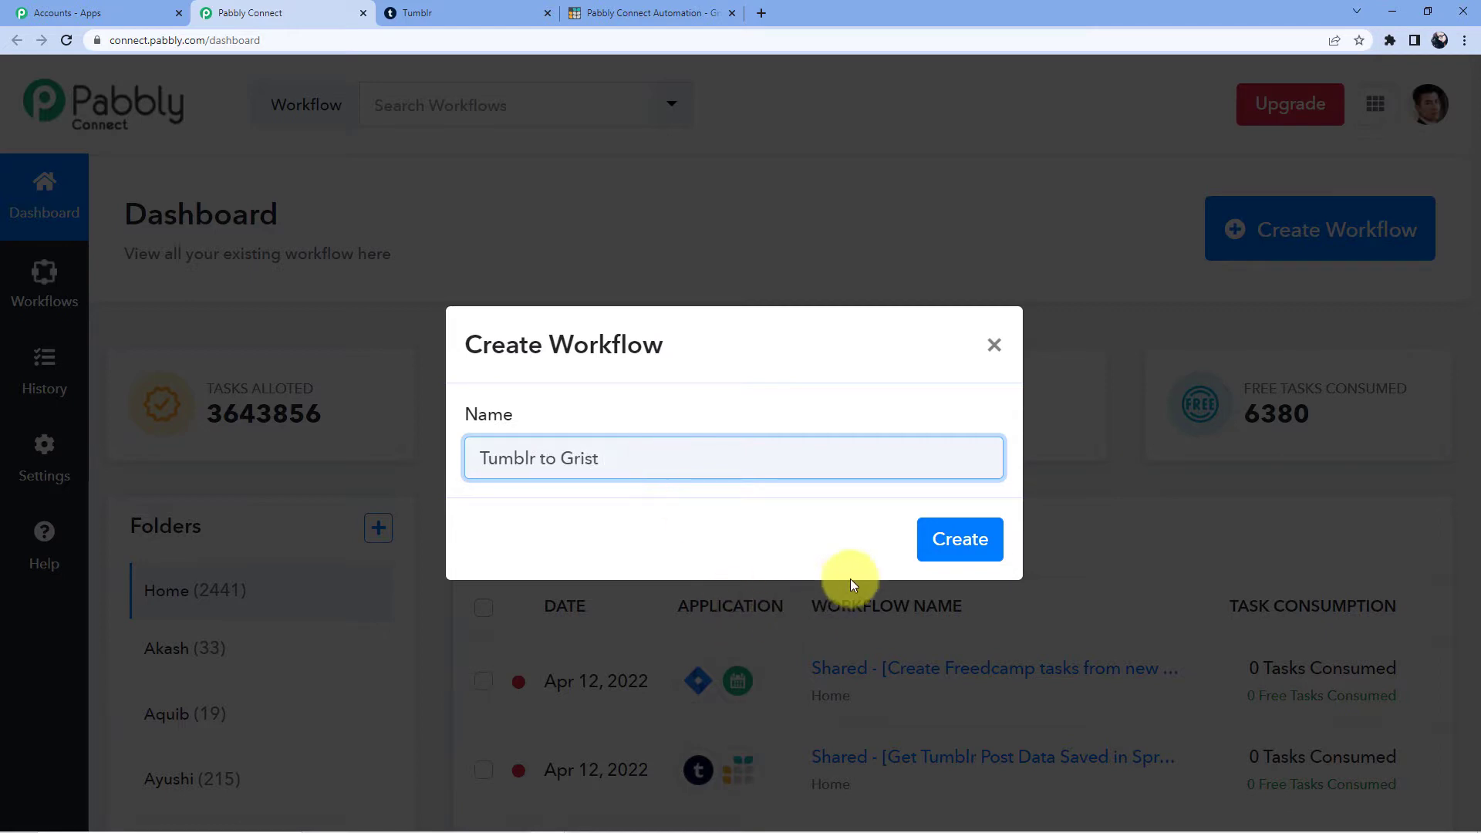
left_click(948, 557)
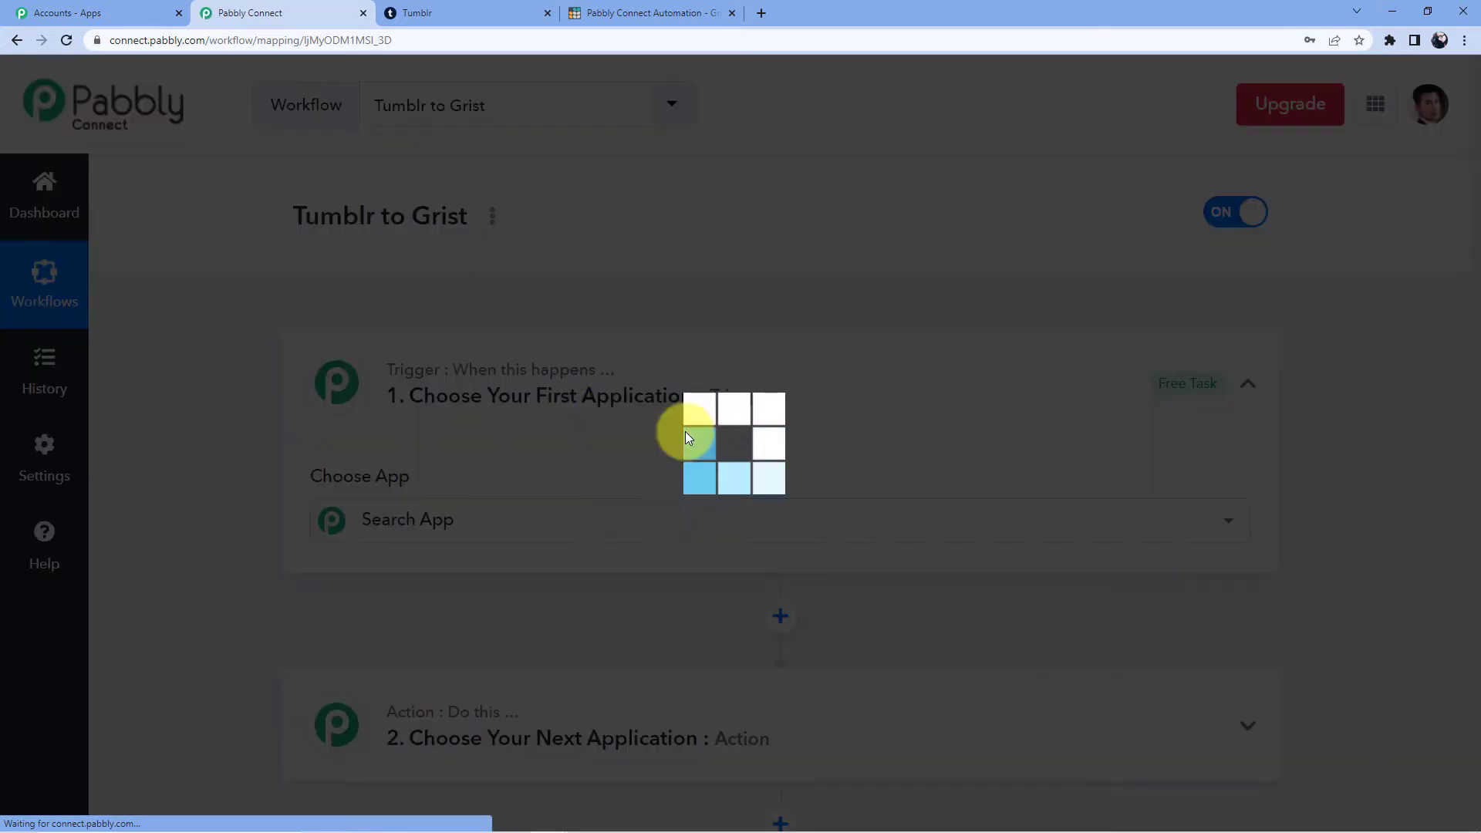
Step: Look over the workflow's trigger and action sections and the apps available for the trigger
scroll(489, 387, "down", 3)
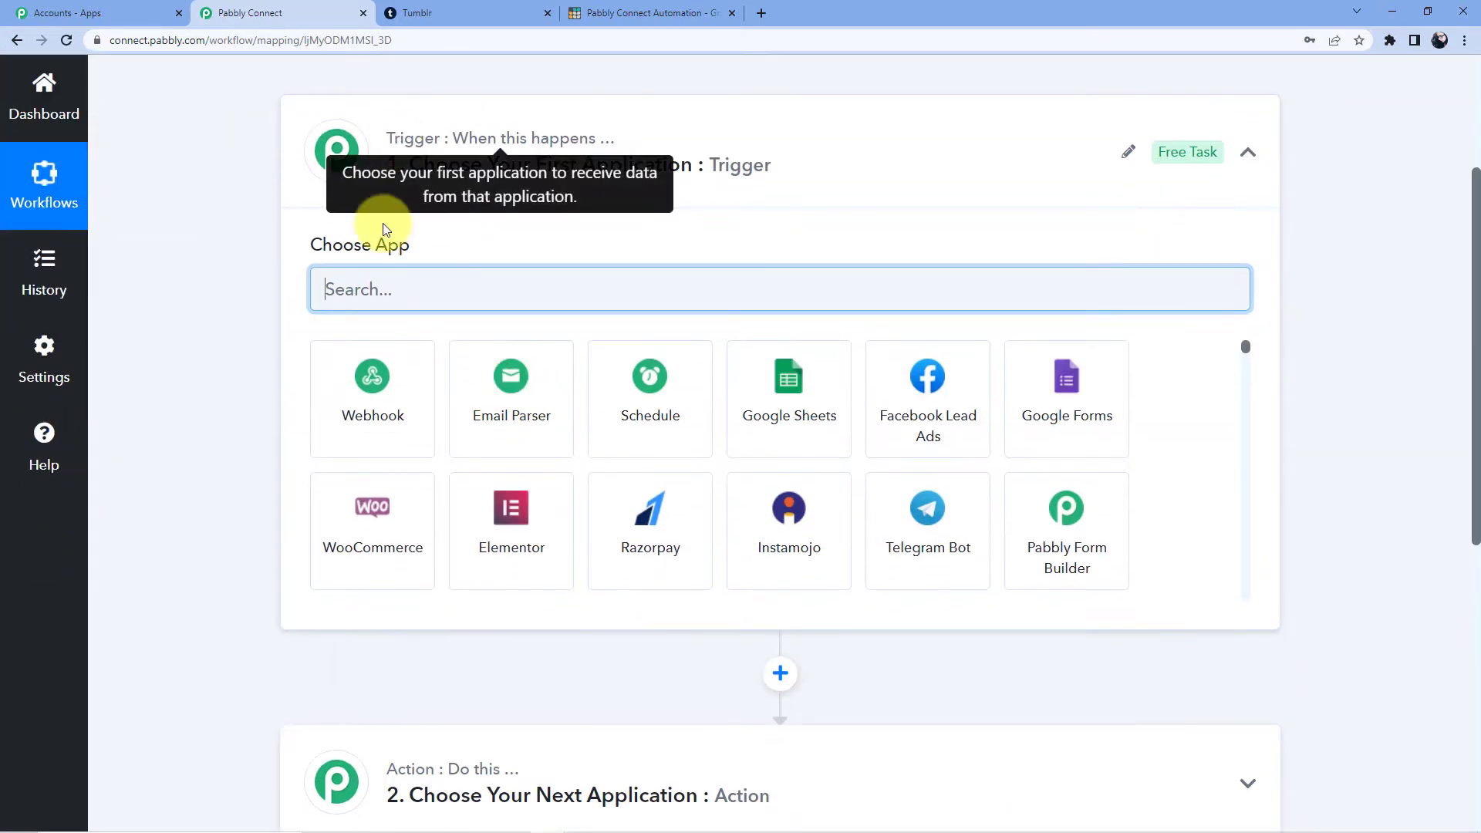
scroll(354, 347, "down", 7)
scroll(443, 312, "up", 10)
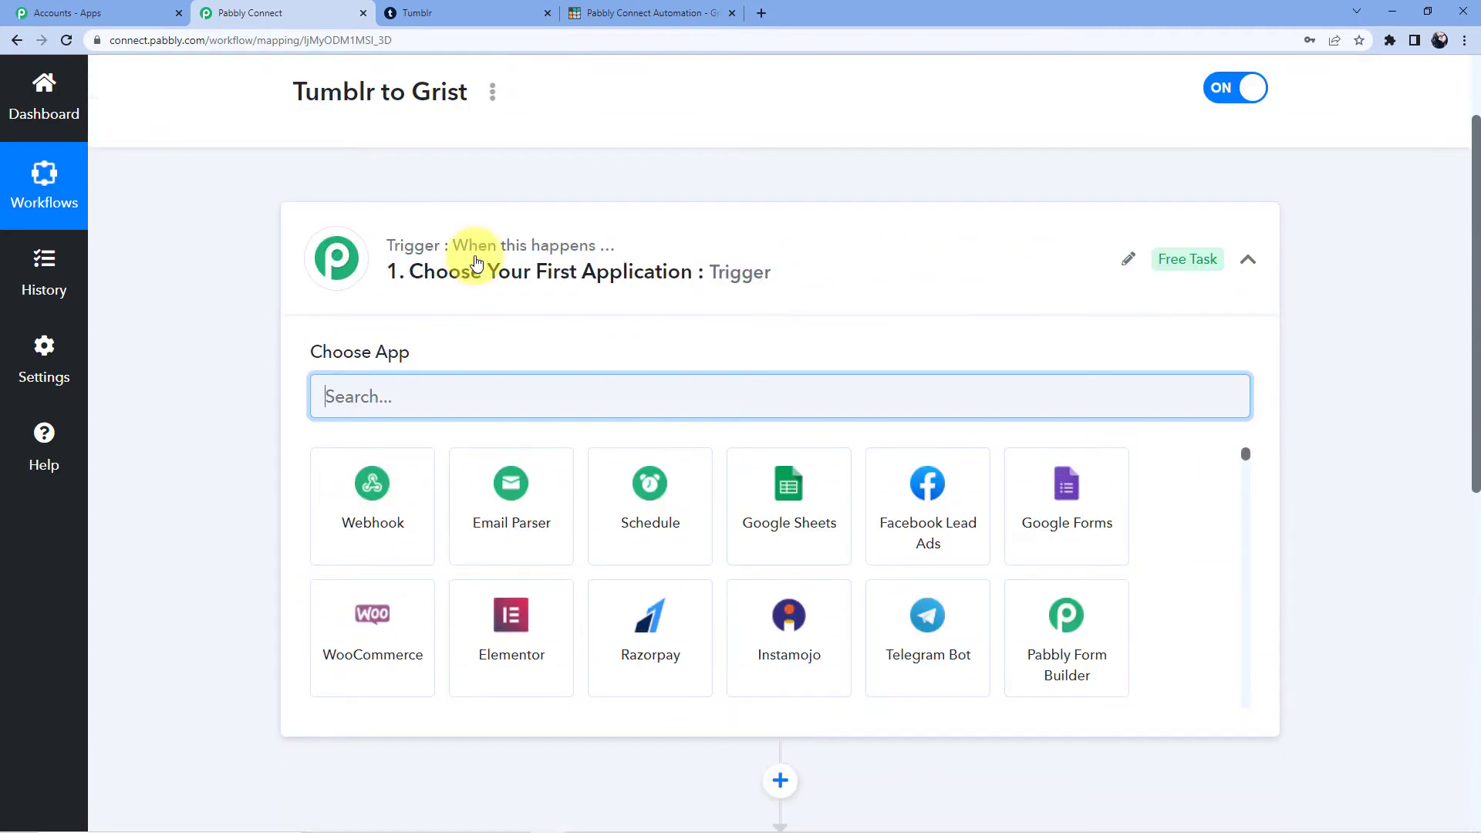
scroll(480, 268, "down", 6)
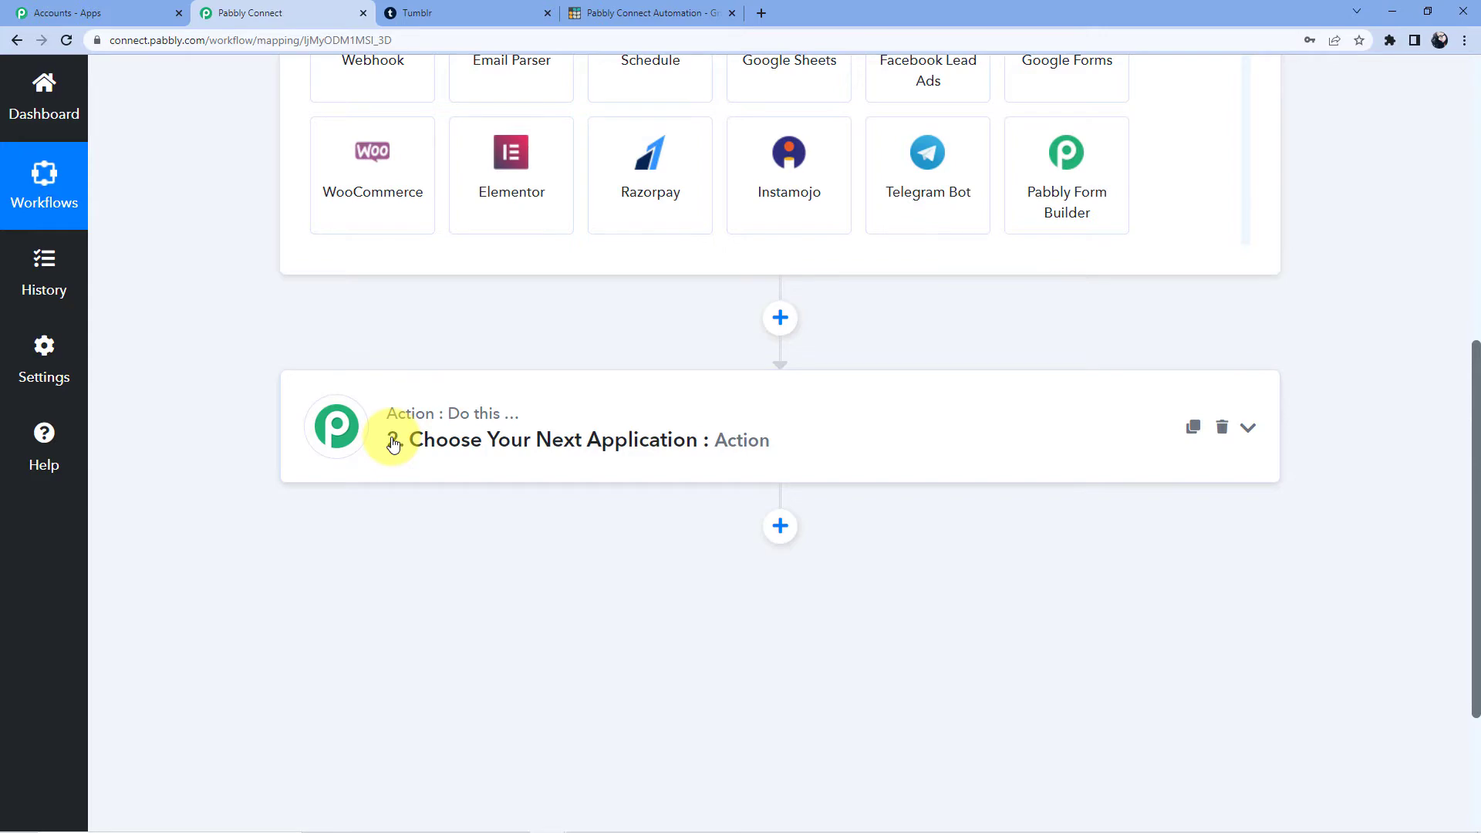
scroll(394, 443, "up", 6)
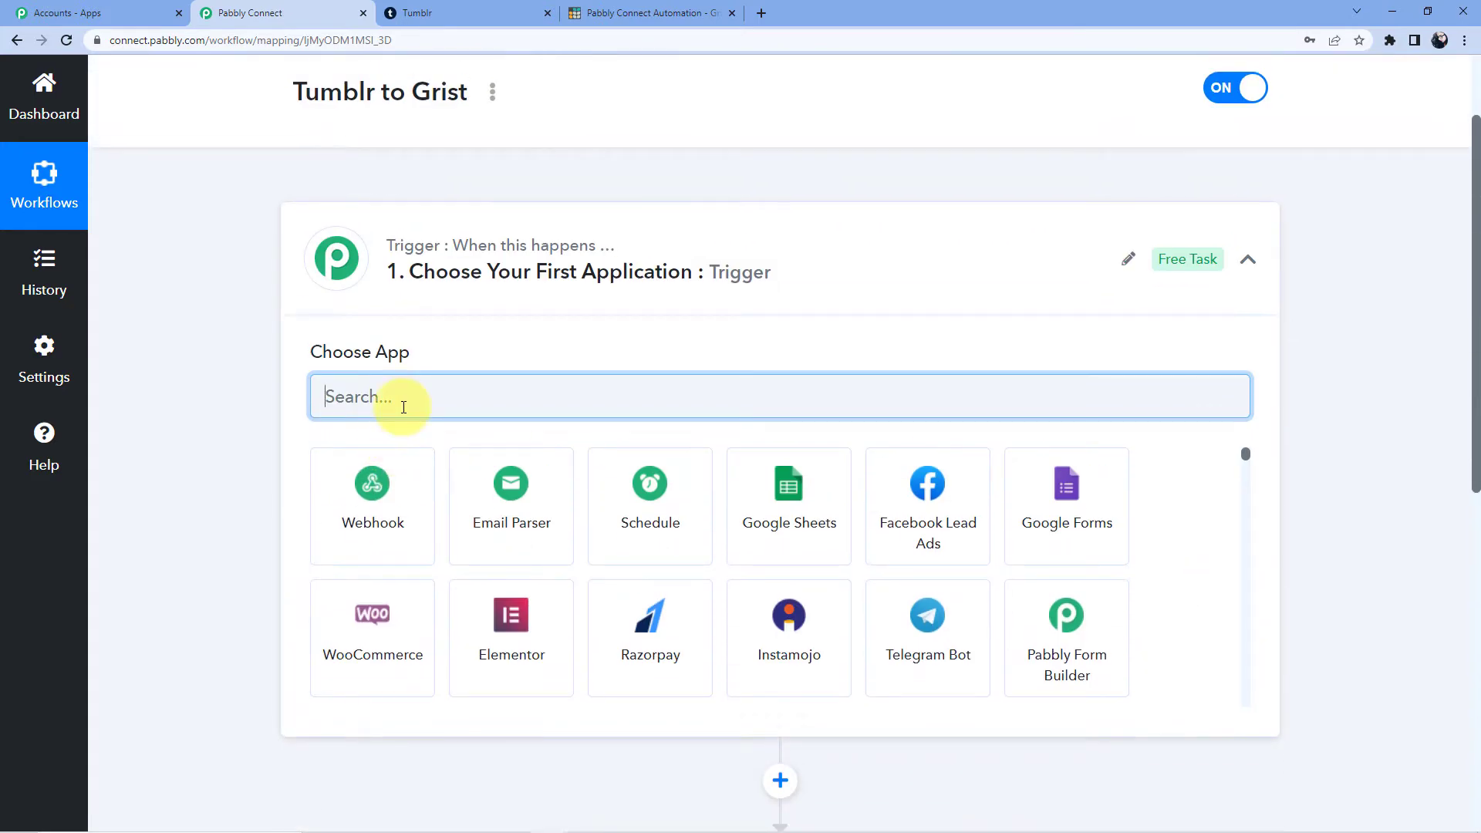
scroll(530, 618, "down", 15)
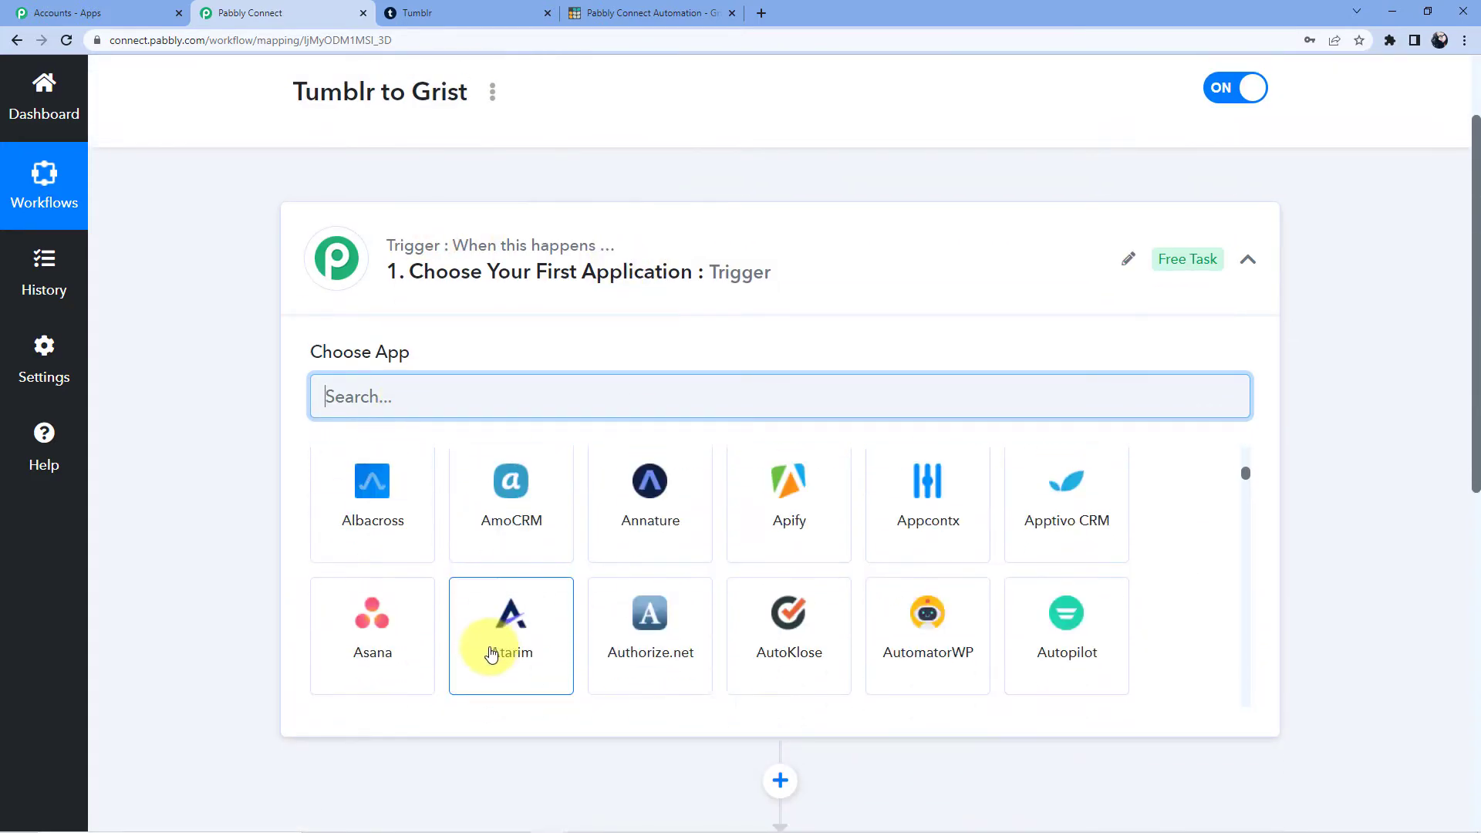
scroll(492, 671, "down", 10)
scroll(572, 613, "up", 8)
scroll(473, 522, "down", 2)
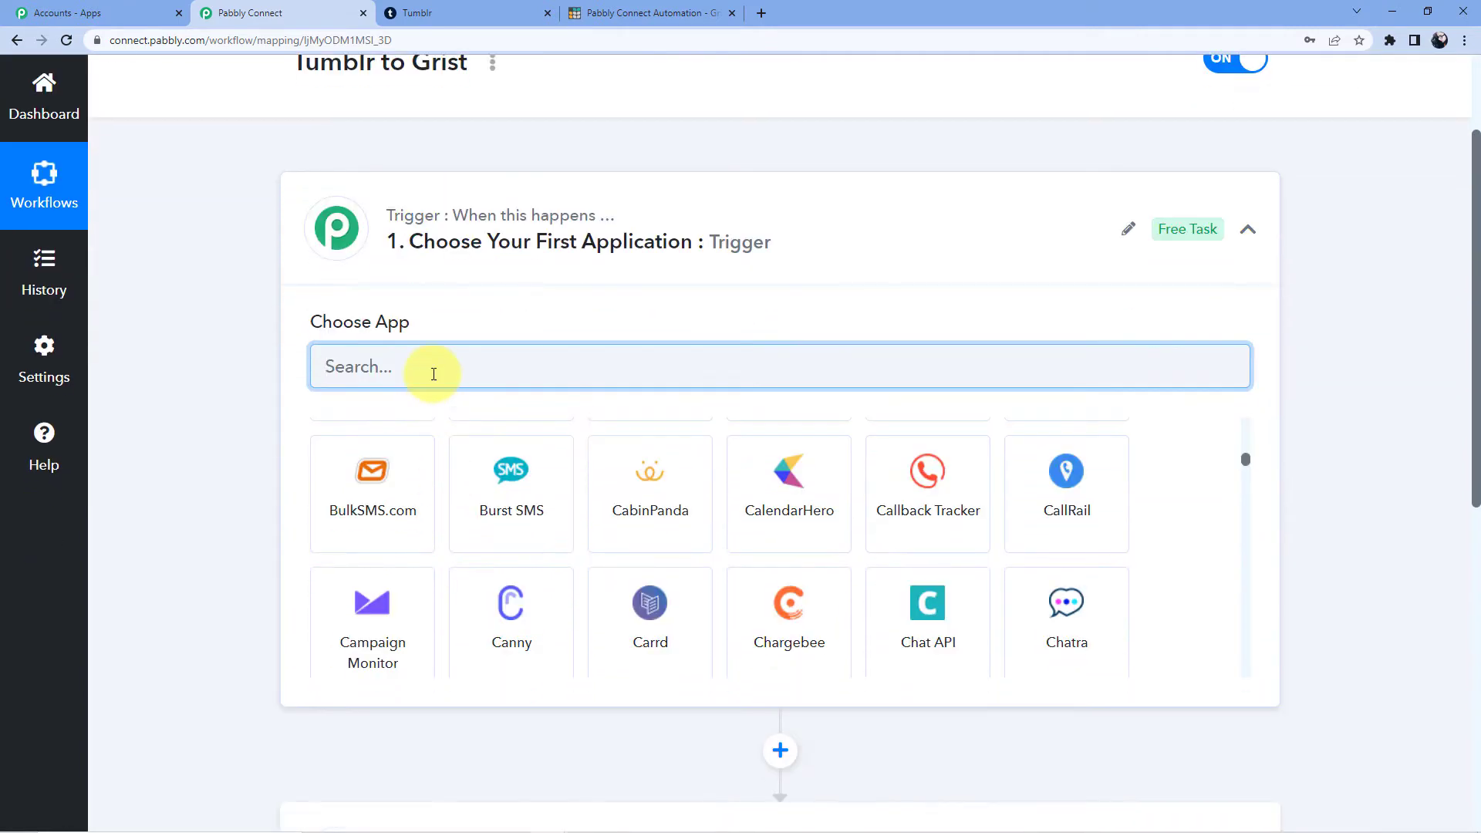
Step: Set Tumblr as the trigger app with New Post in My Blog as the trigger event
type("Tumbl")
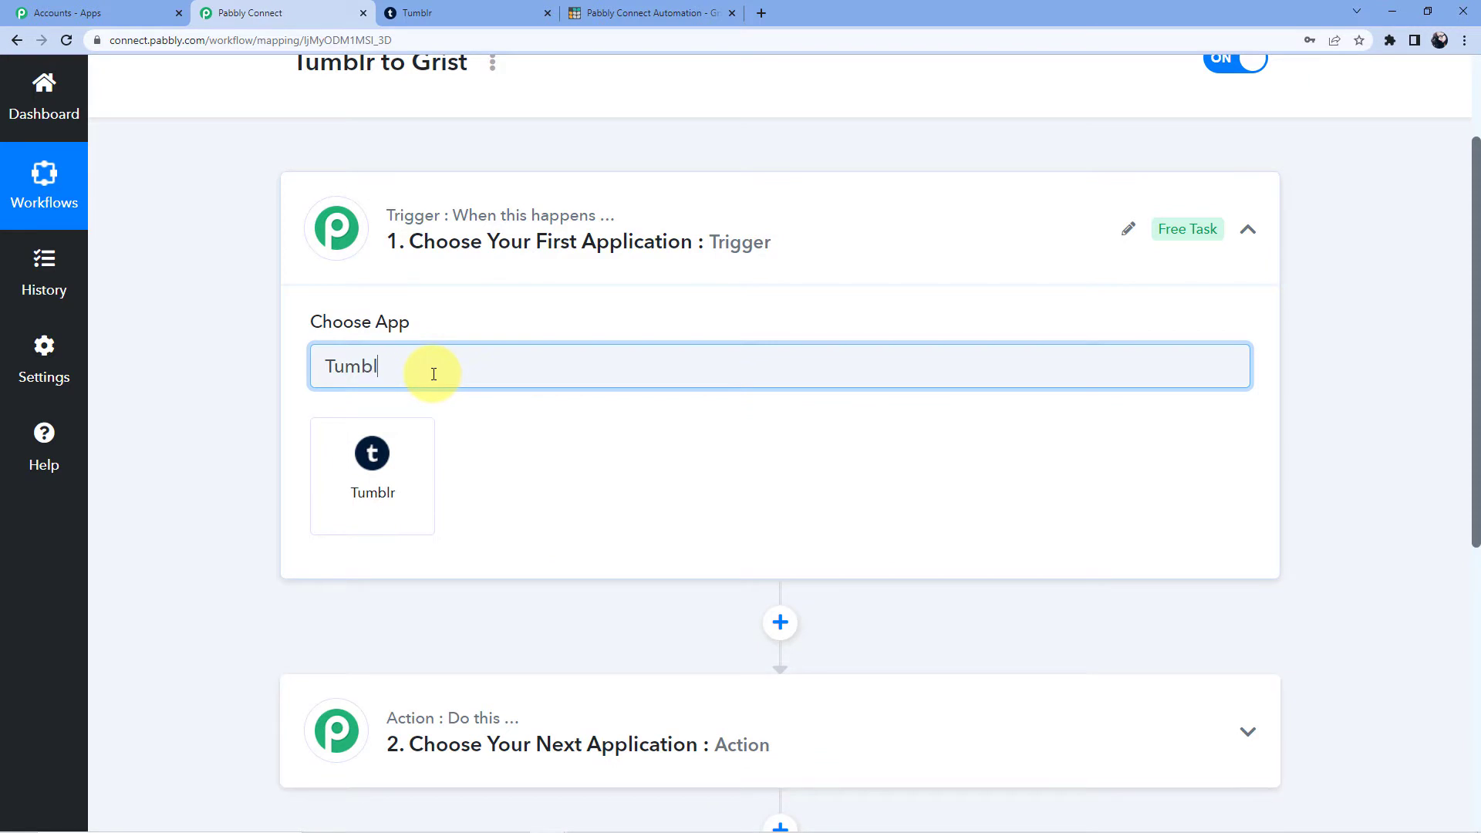
left_click(404, 436)
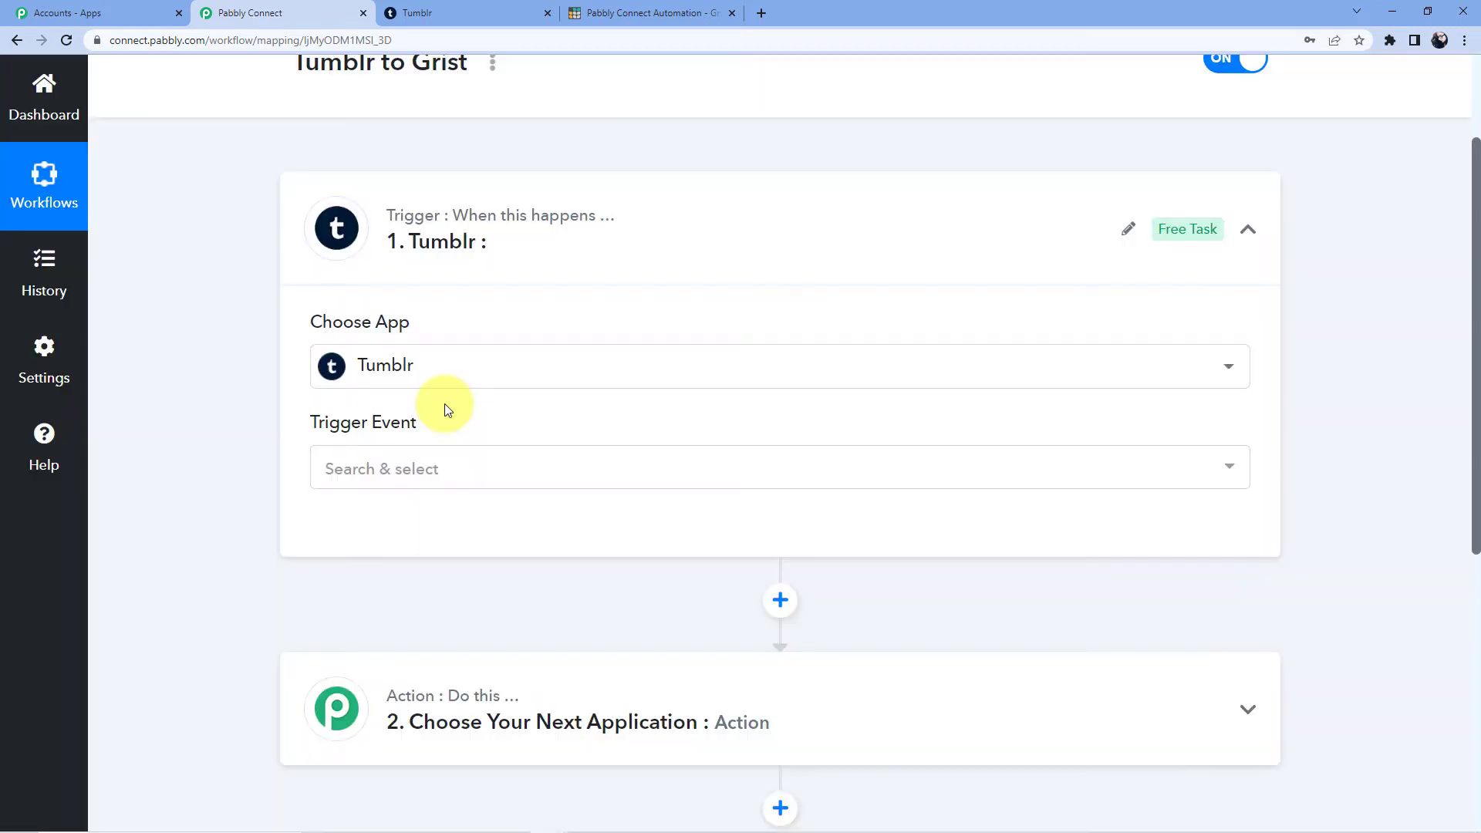
scroll(448, 409, "down", 1)
left_click(452, 386)
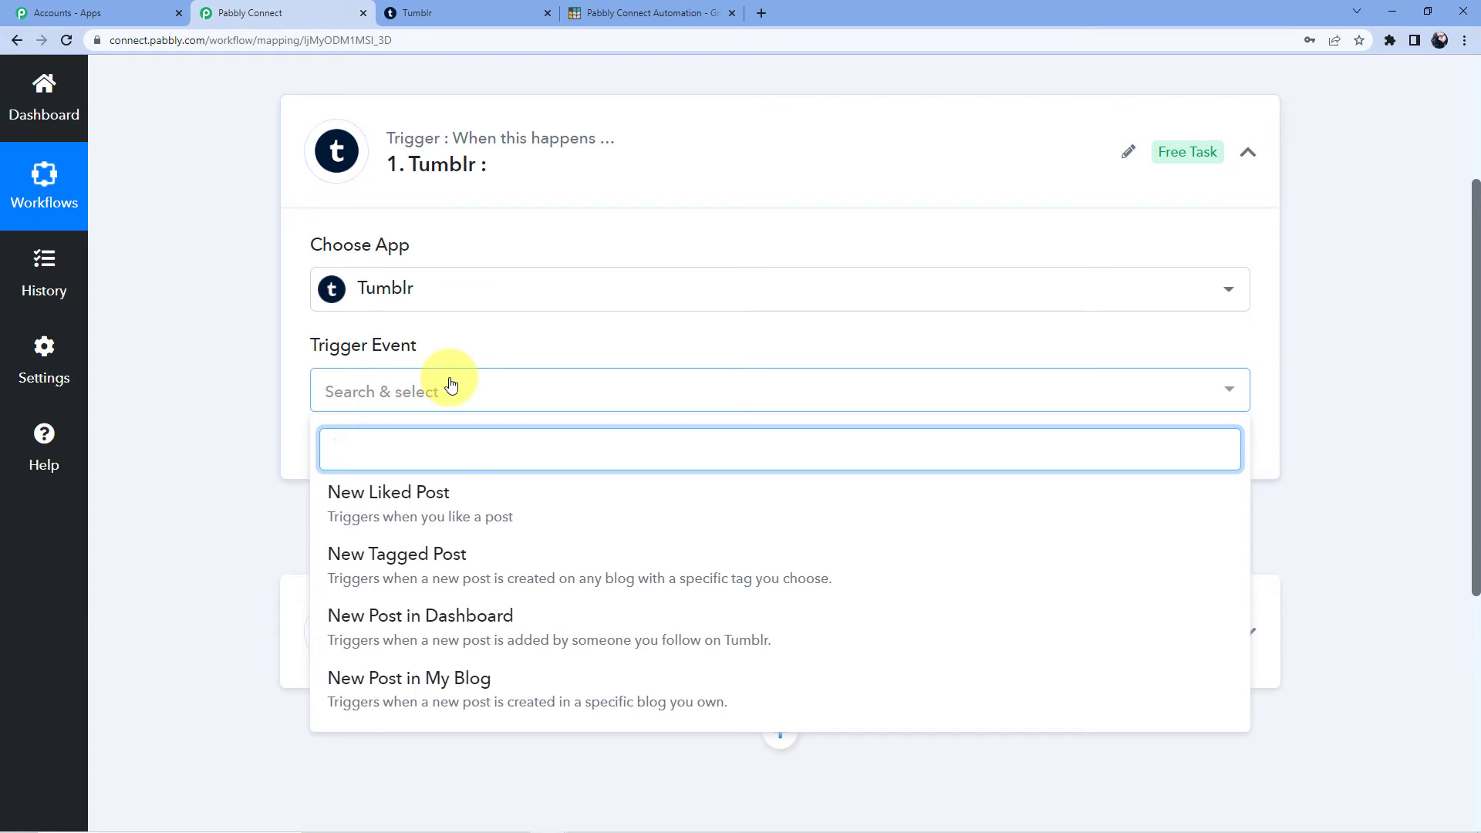
left_click(457, 703)
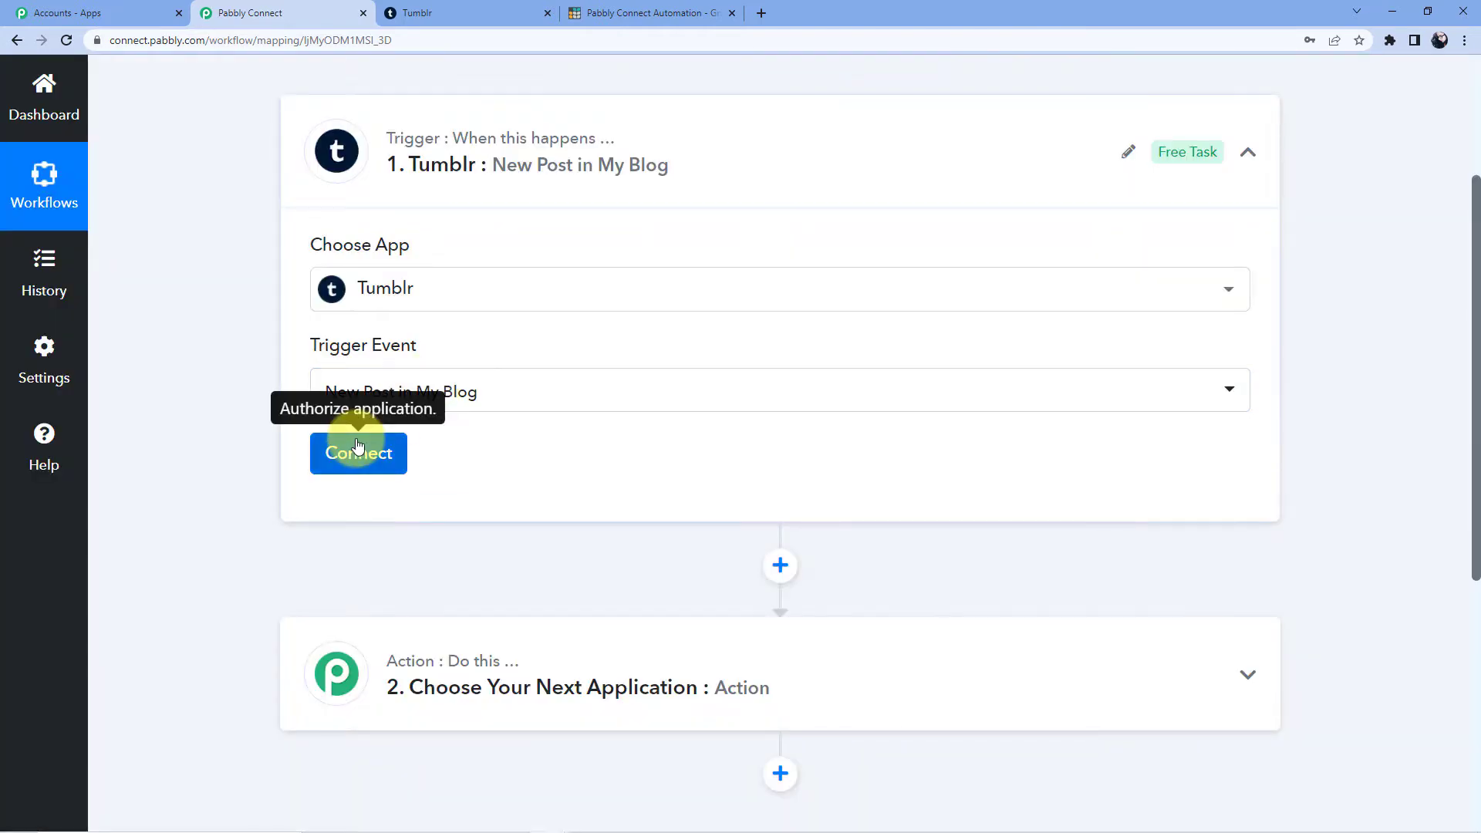
Step: Connect the Tumblr trigger through a new connection and allow Pabbly Connect read and write access to the account
left_click(359, 450)
left_click(807, 301)
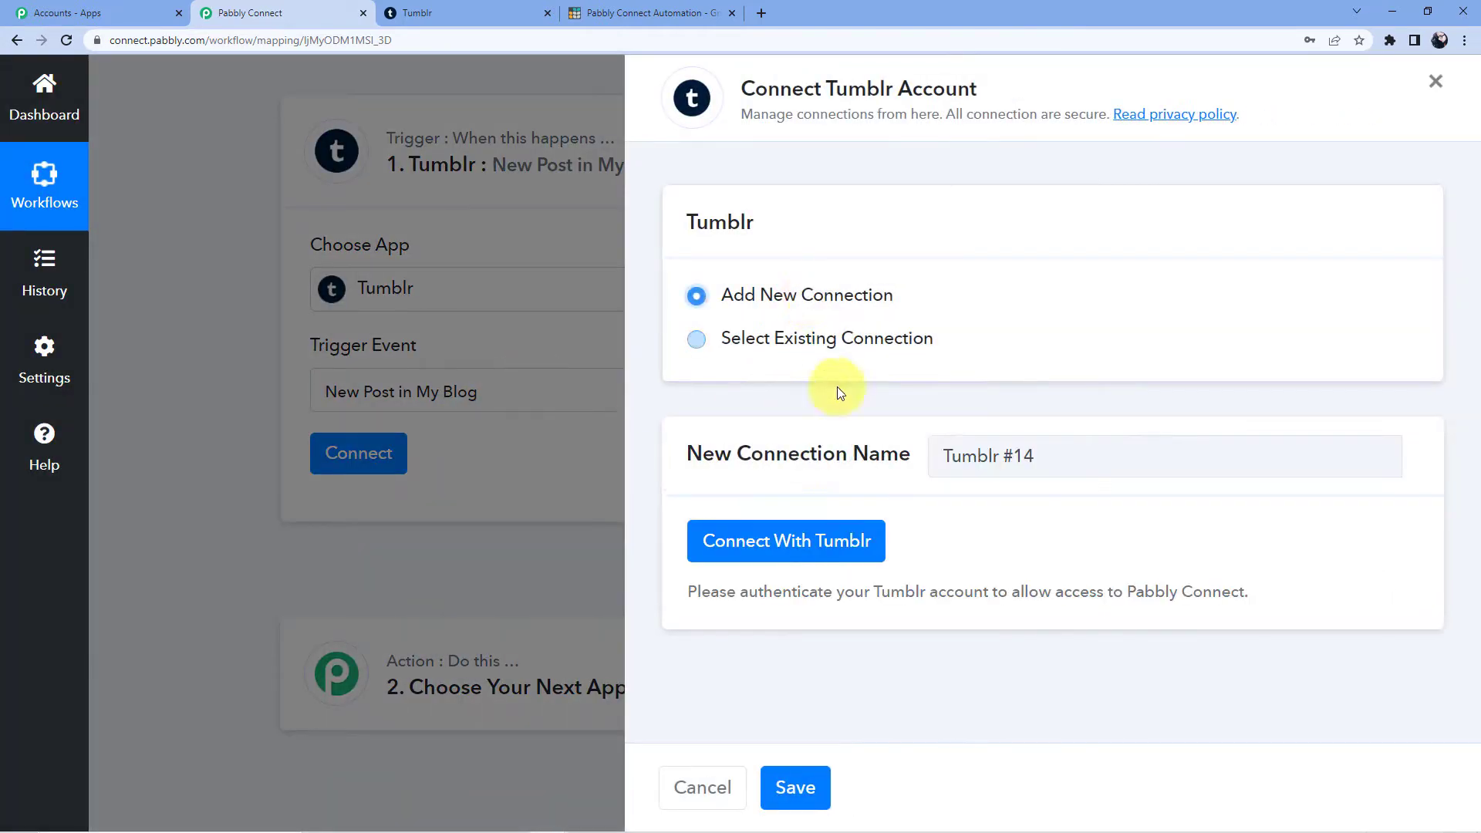
left_click(786, 540)
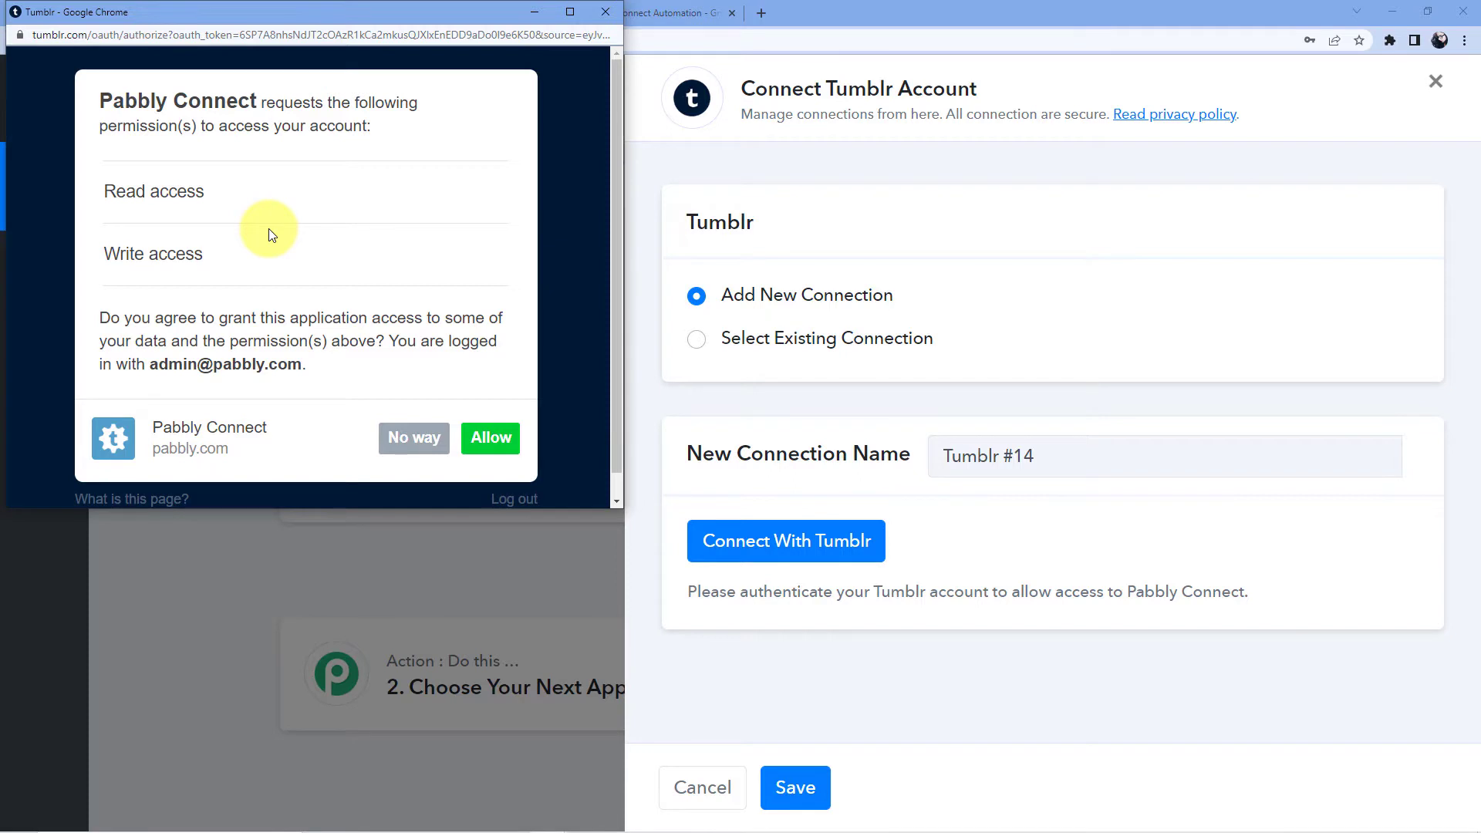
left_click(491, 439)
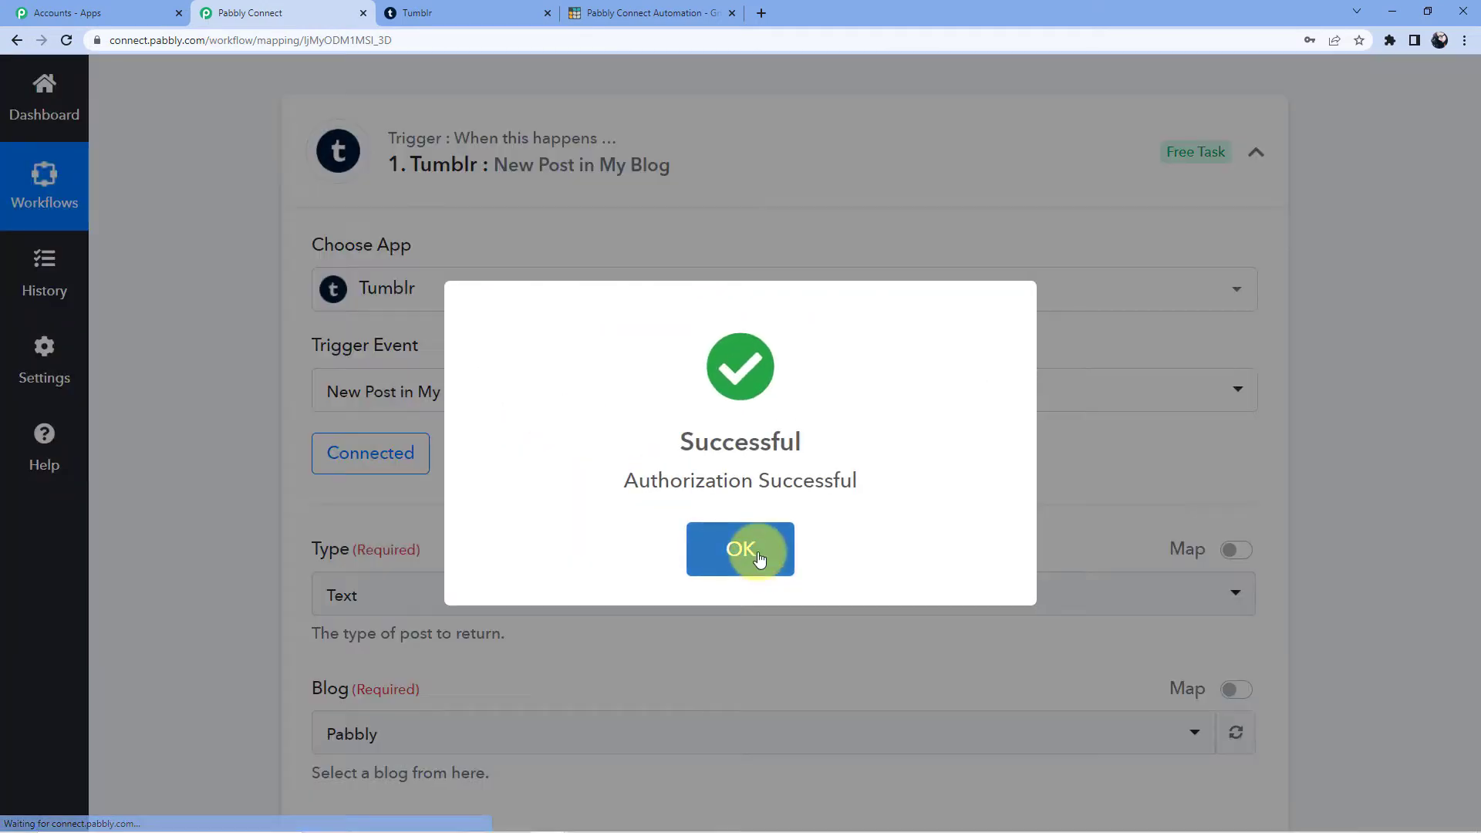
left_click(754, 549)
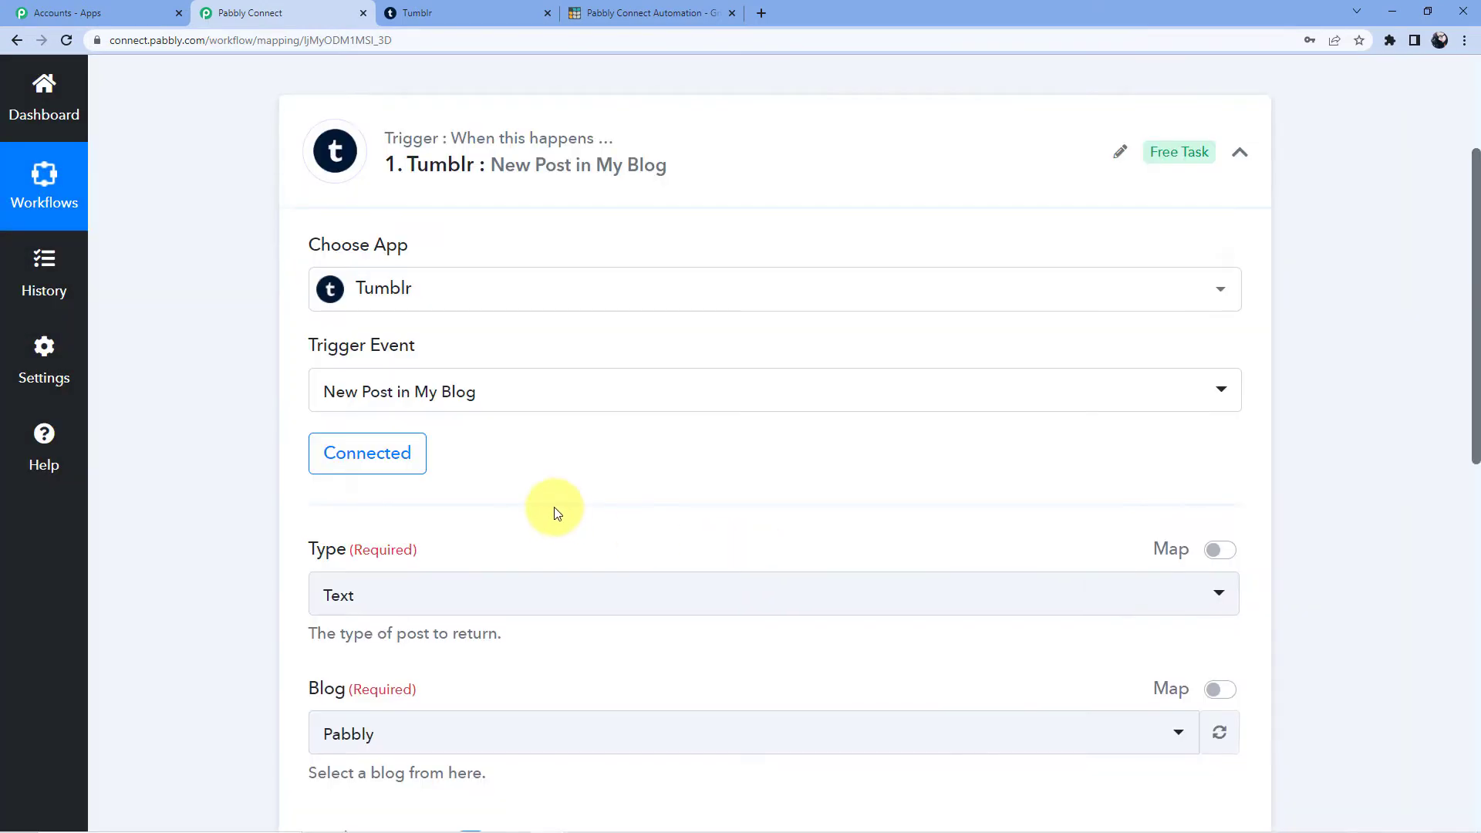
Step: Compare the trigger's post types with those on the Tumblr dashboard and choose Text as the type
scroll(554, 510, "down", 5)
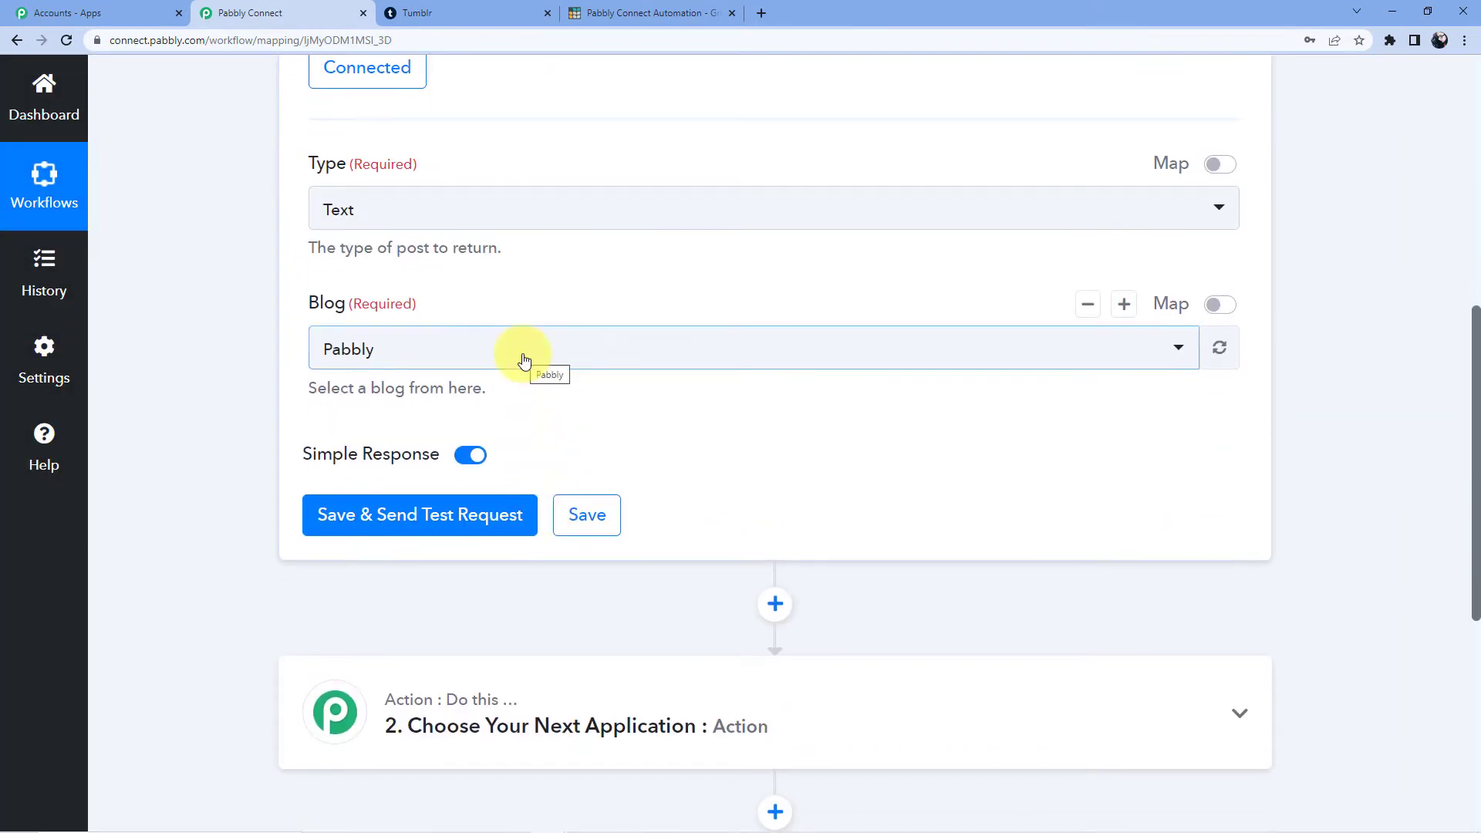
left_click(401, 209)
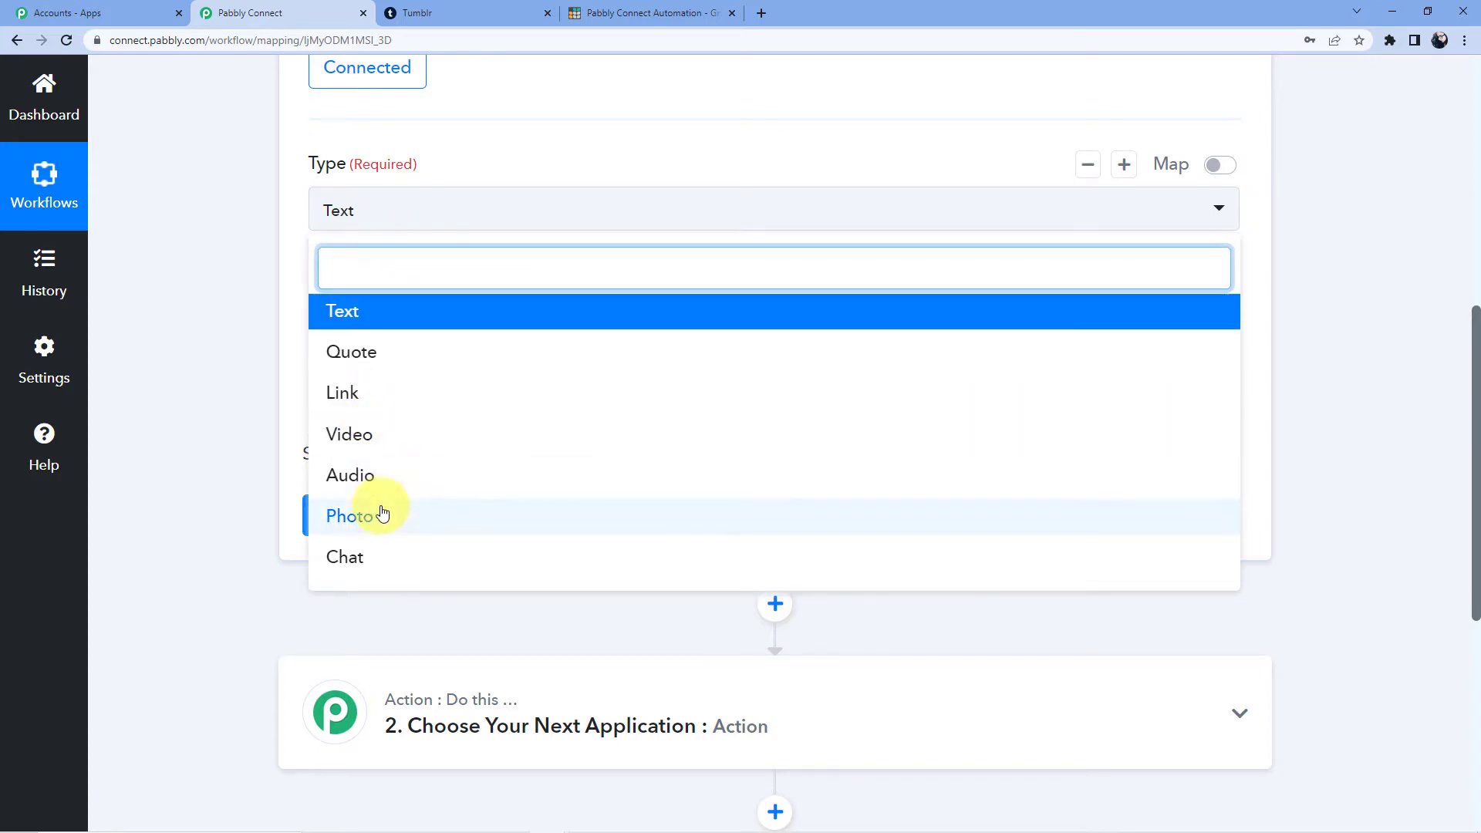
left_click(486, 11)
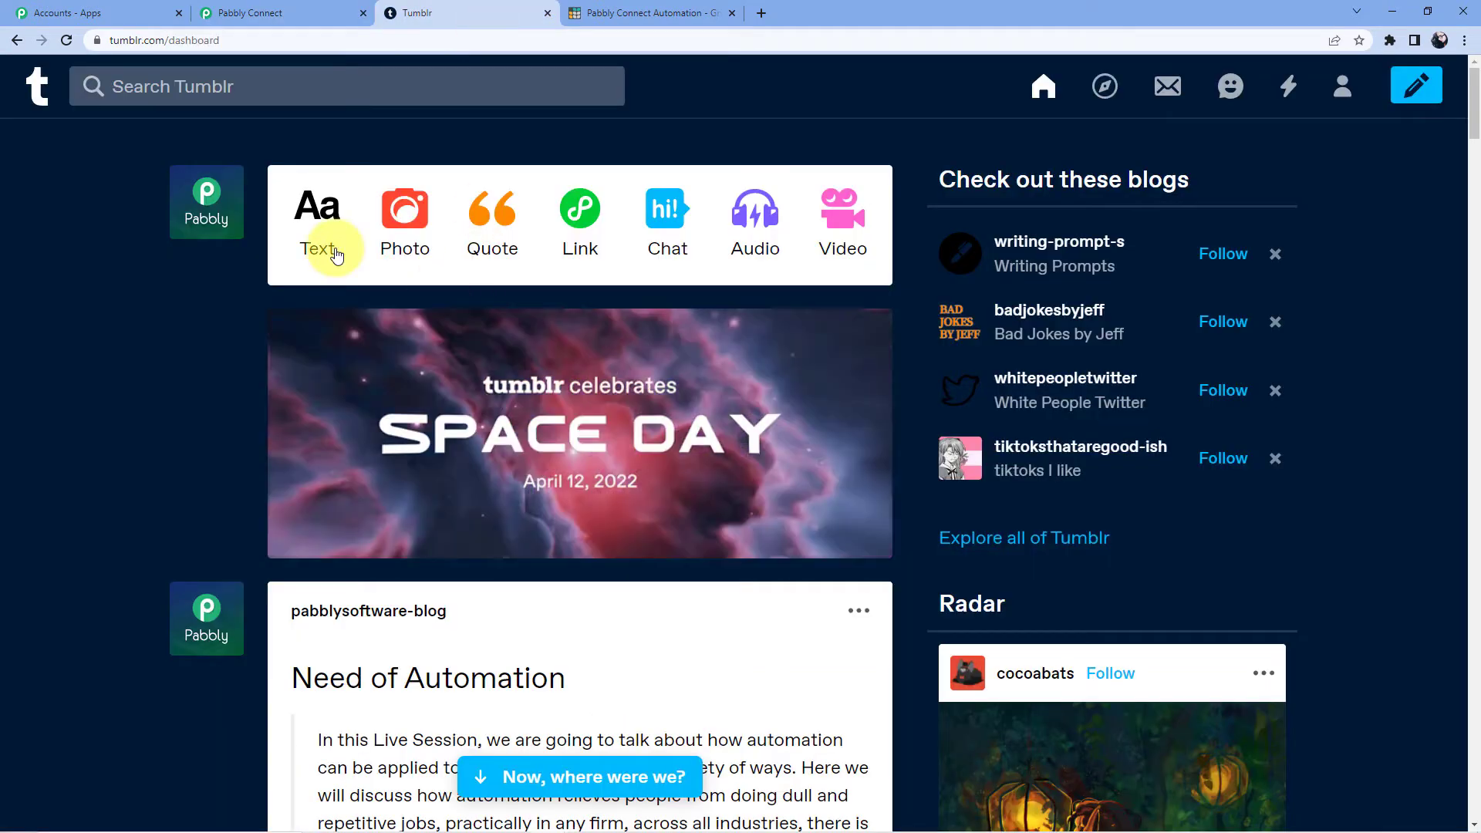
left_click(344, 16)
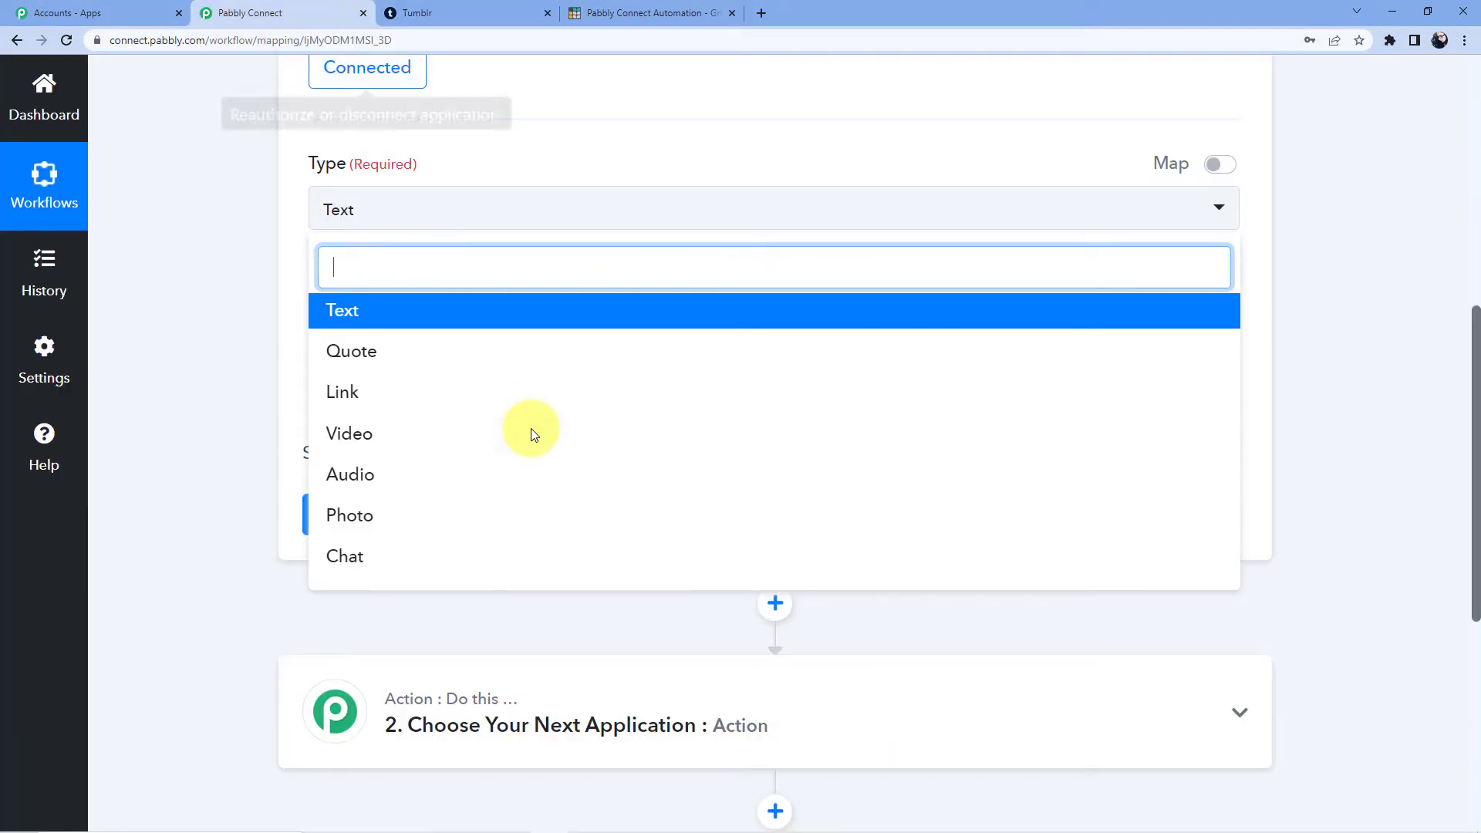
left_click(192, 275)
left_click(400, 221)
left_click(371, 325)
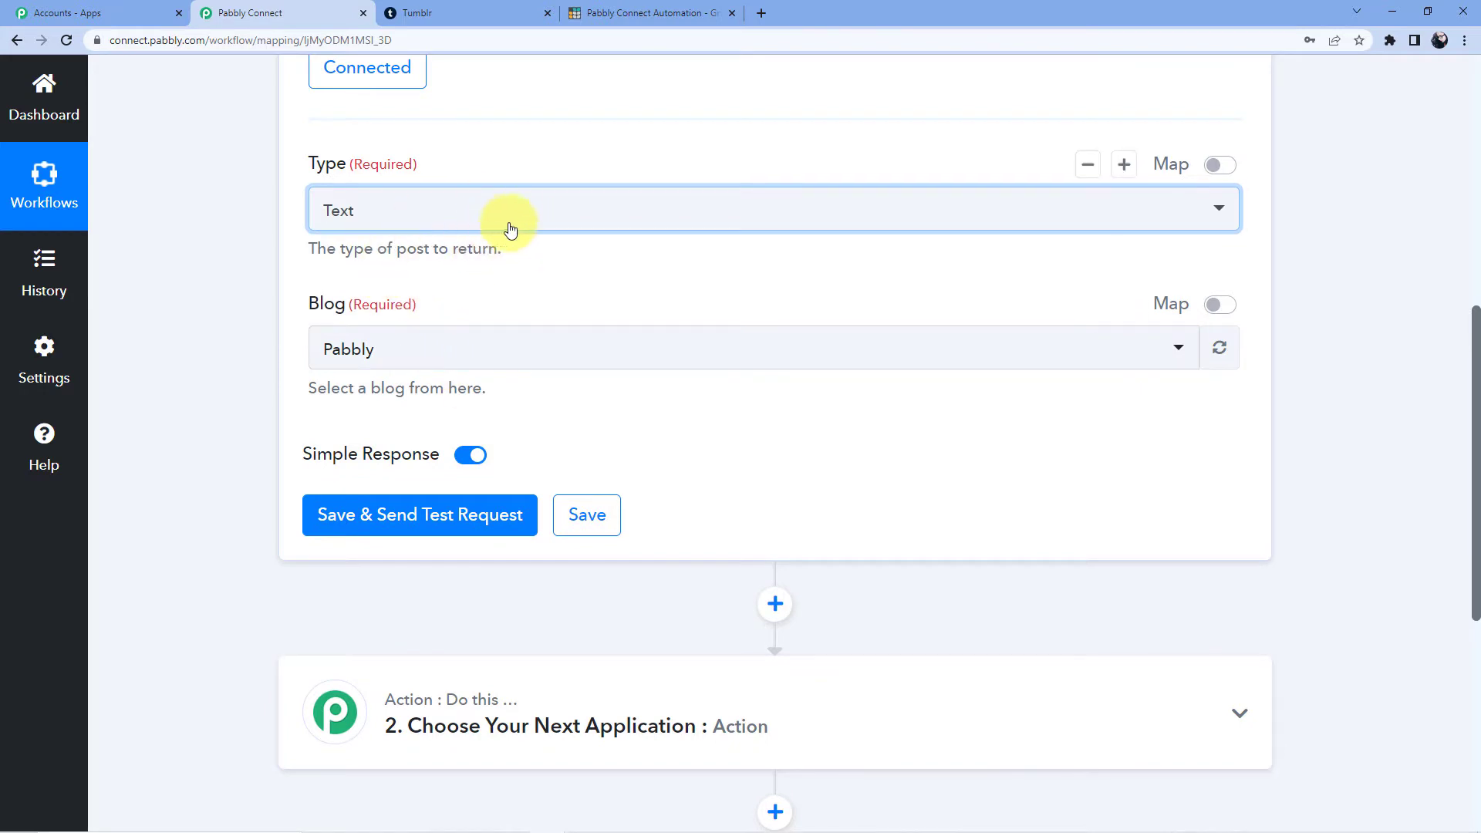
Step: Select Pabbly as the trigger's blog, then save the trigger and send a test request
scroll(386, 275, "down", 3)
scroll(375, 212, "up", 2)
left_click(387, 271)
left_click(362, 374)
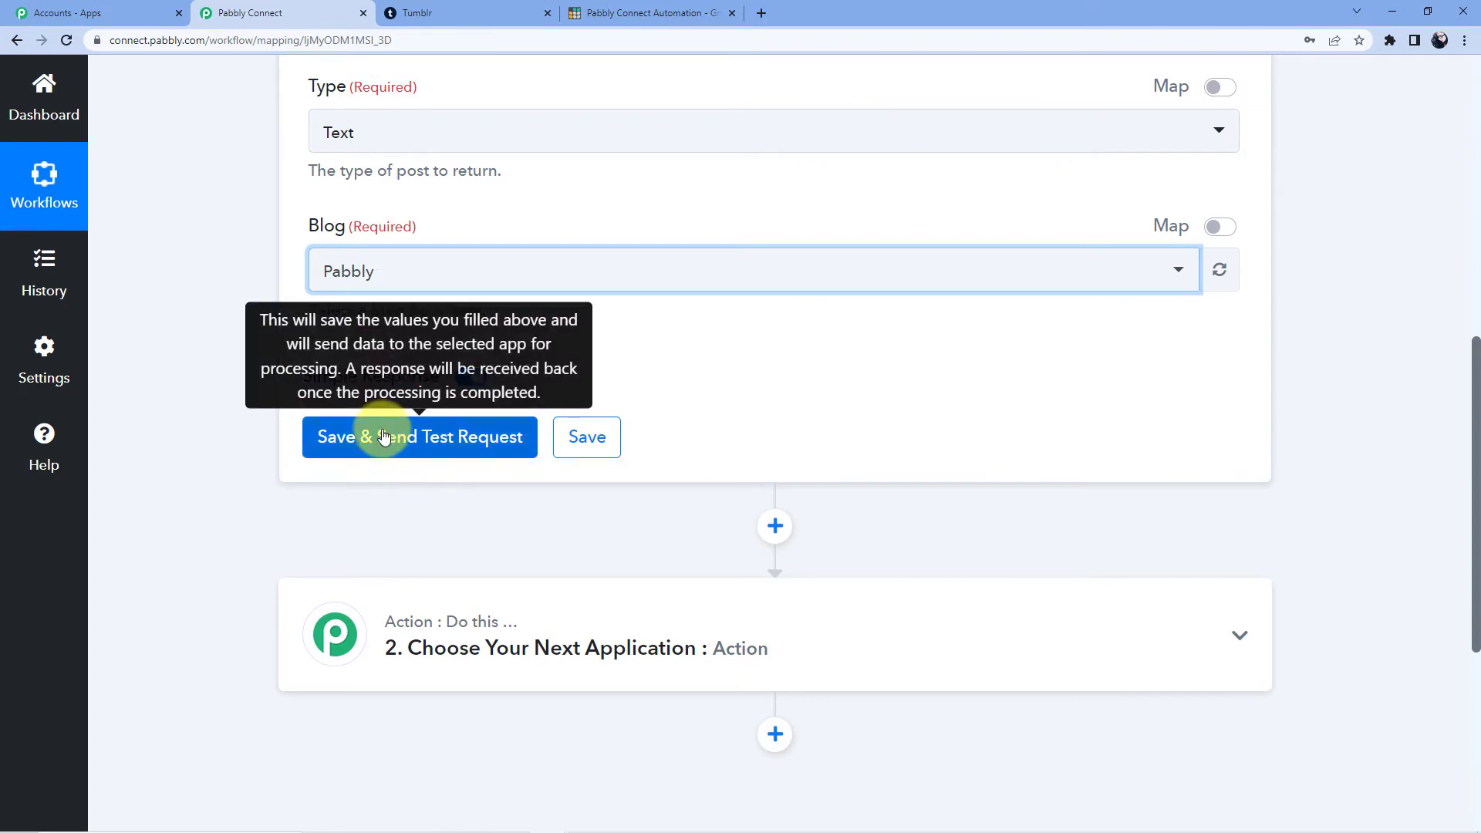
left_click(386, 453)
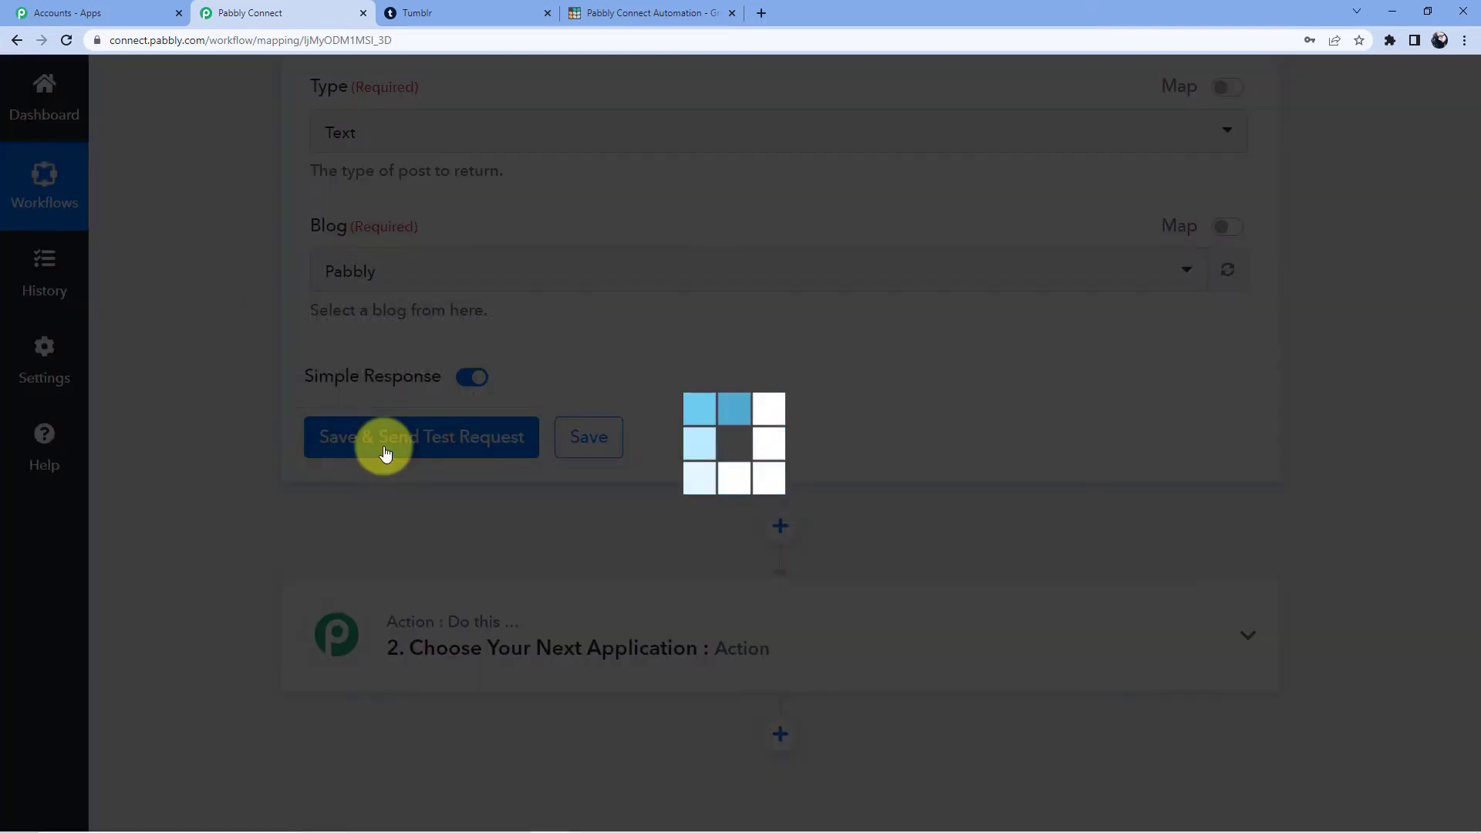
Step: Examine the received trigger response and check it against the latest text post on the Tumblr dashboard
scroll(807, 376, "down", 3)
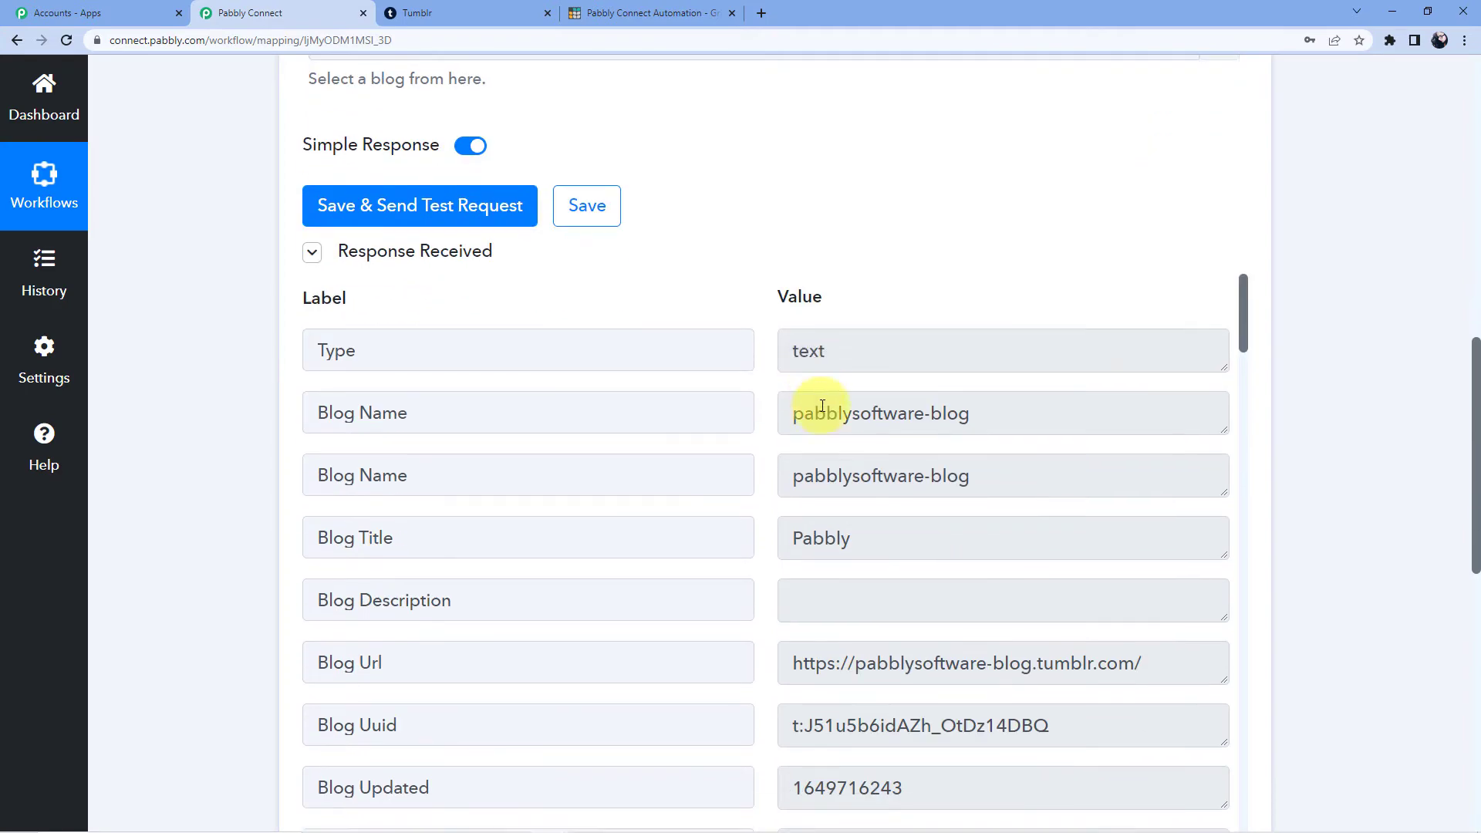
scroll(1026, 395, "down", 5)
left_click(459, 20)
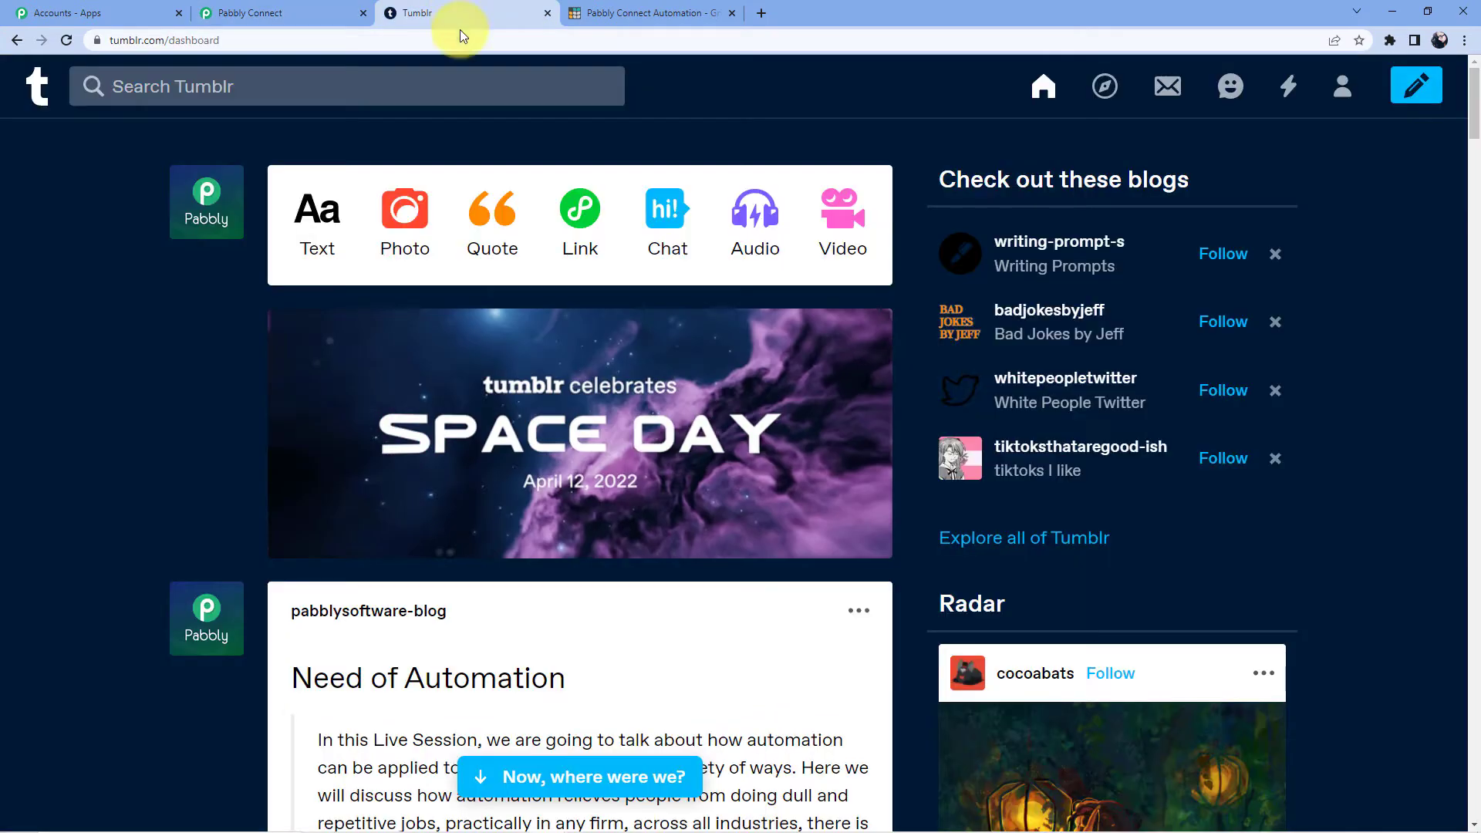
scroll(405, 270, "down", 9)
scroll(405, 270, "up", 2)
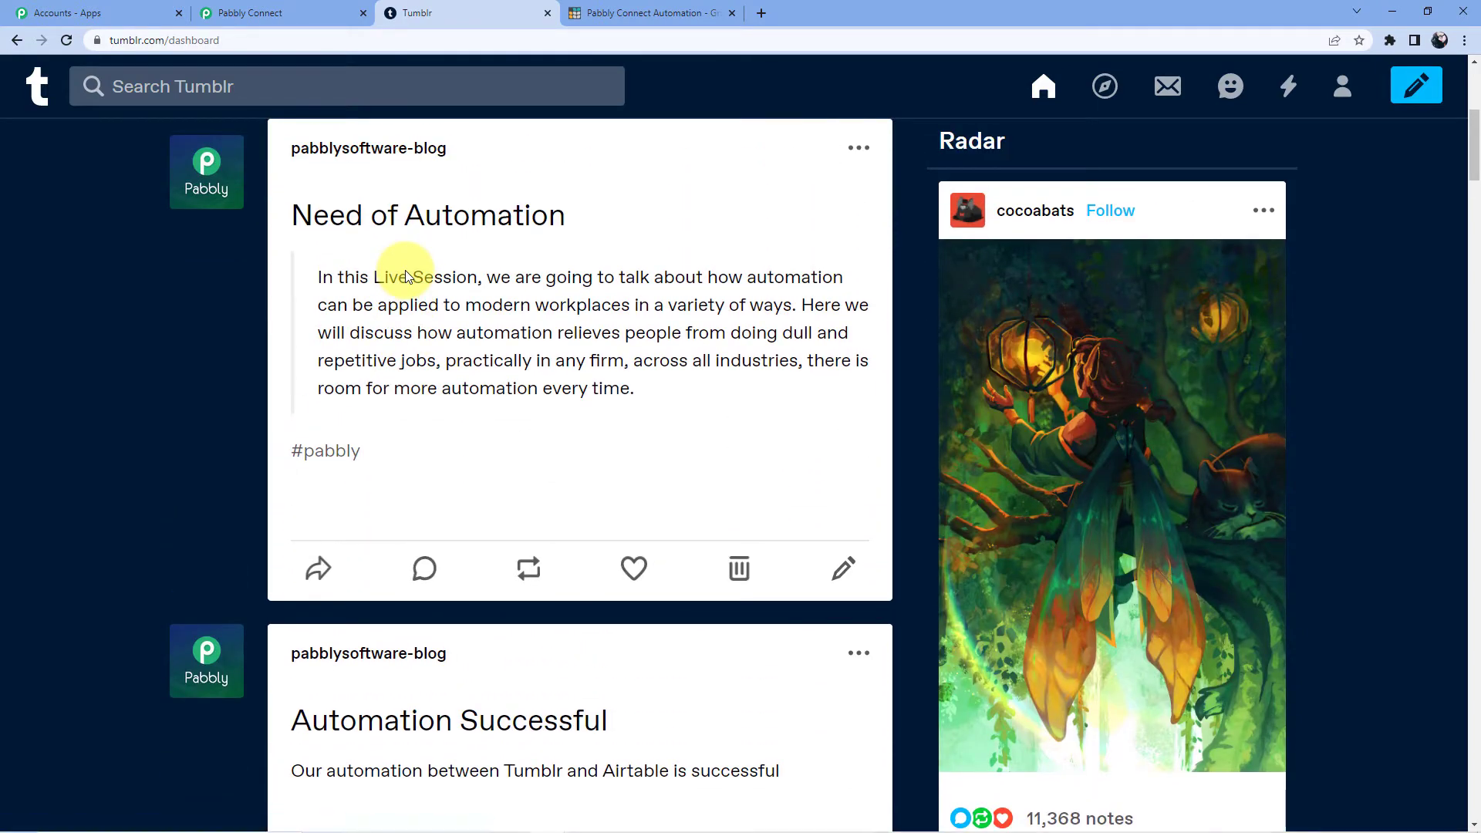
Step: Compare the response's Slug and remaining fields with the title and body of the "Need of Automation" post on Tumblr
scroll(405, 270, "down", 6)
scroll(407, 278, "up", 8)
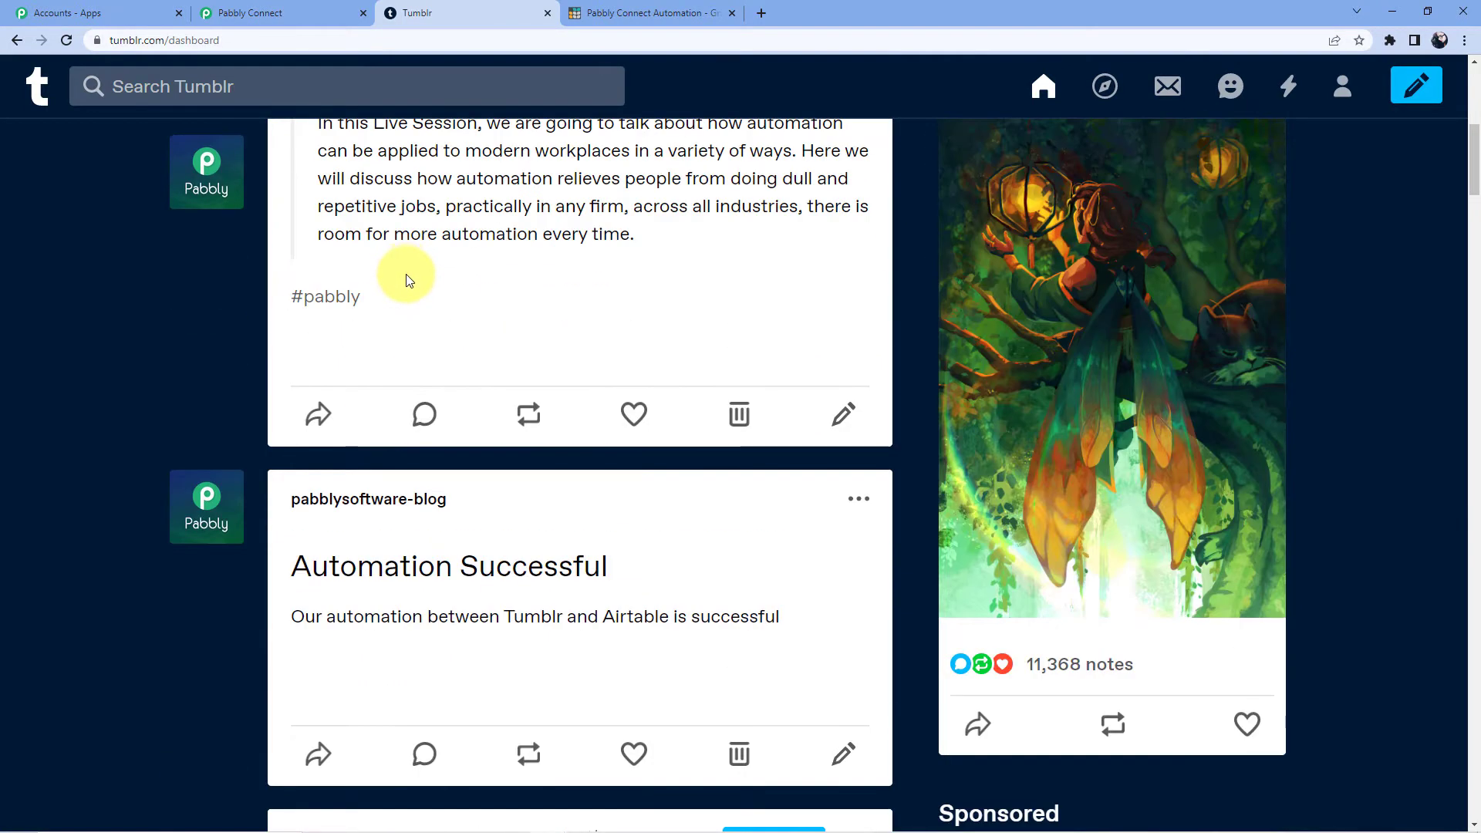
left_click(330, 14)
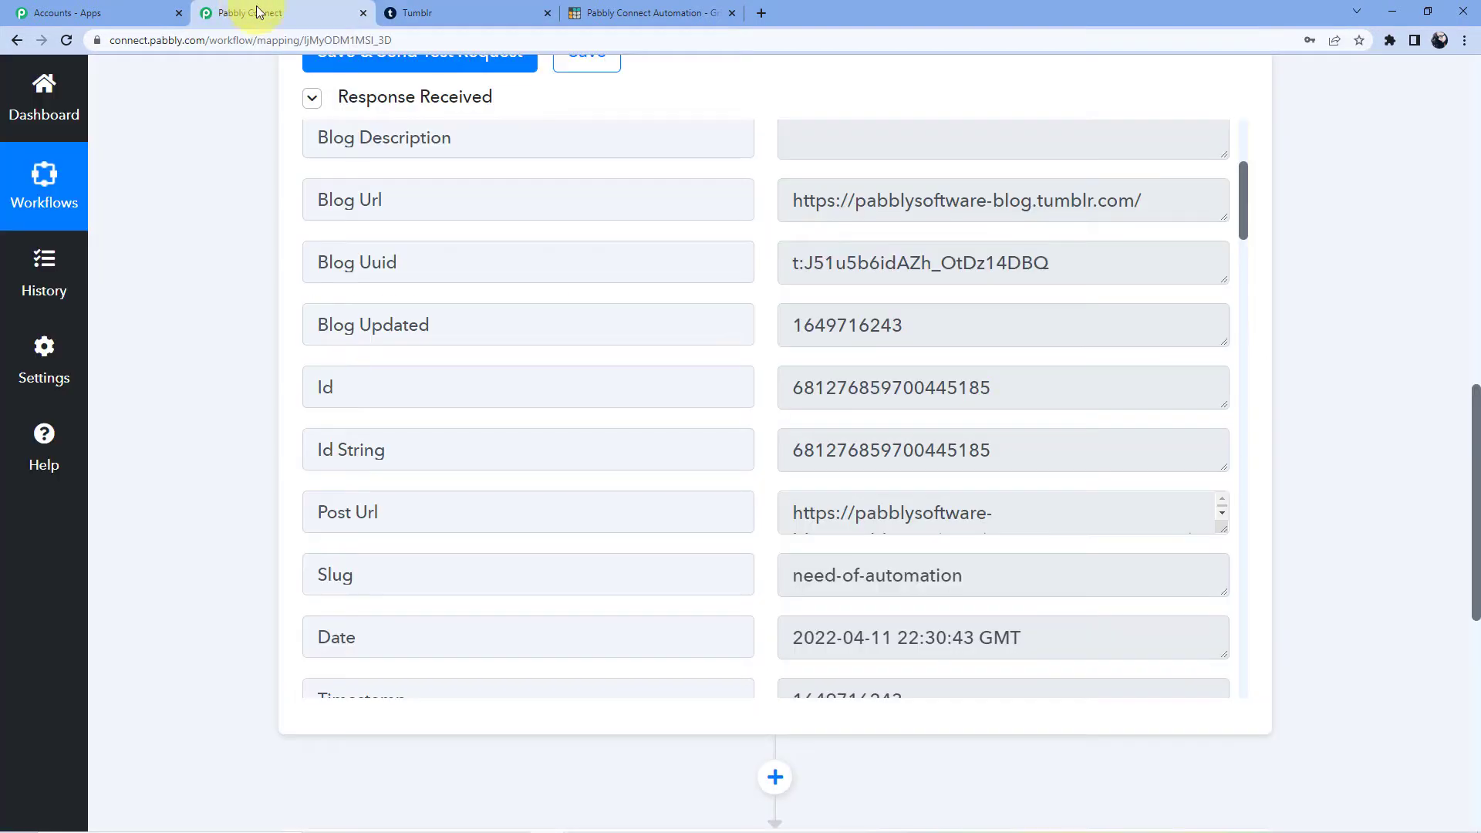
scroll(869, 387, "down", 3)
left_click_drag(953, 344, 777, 344)
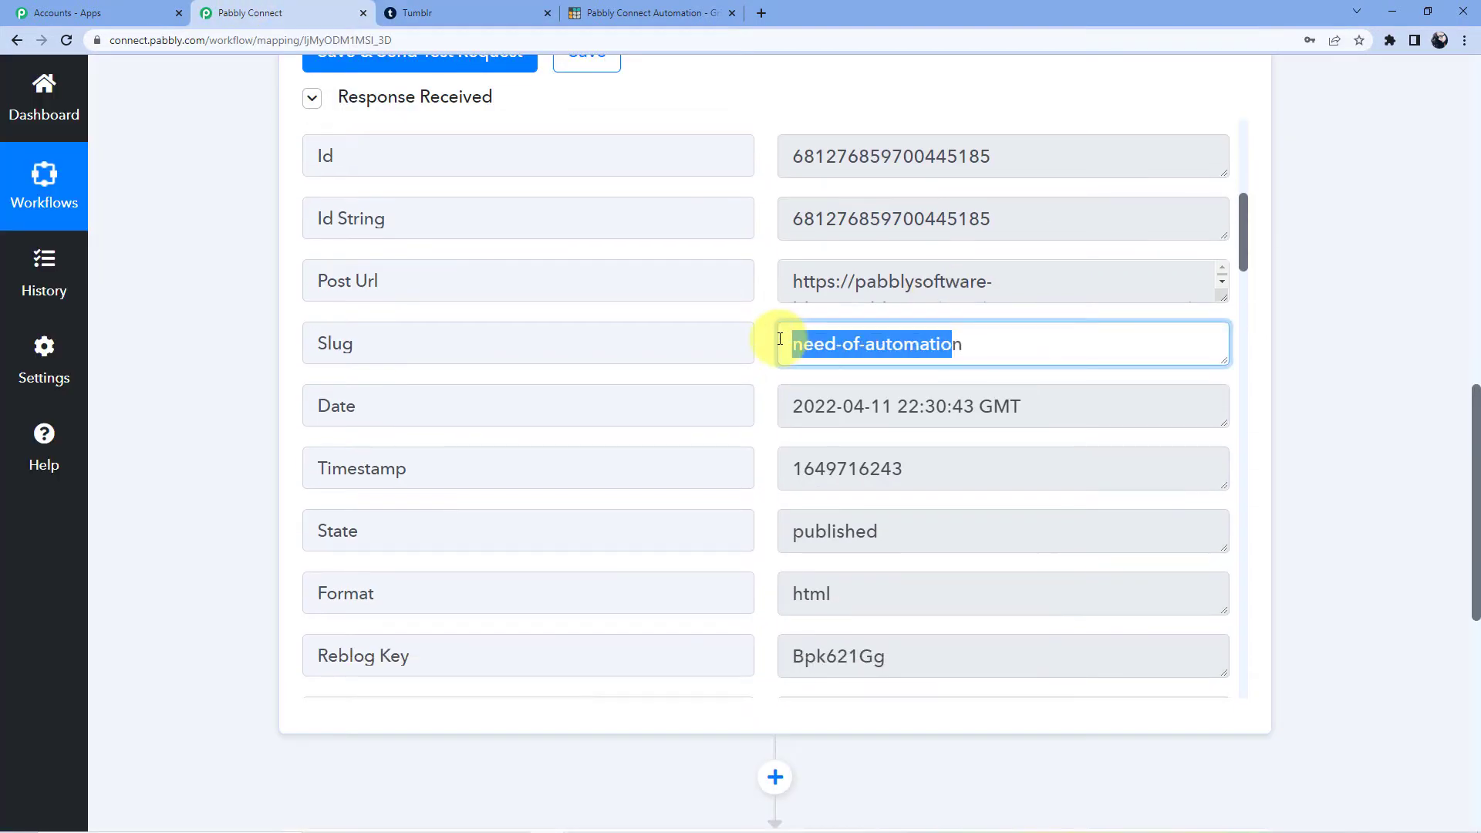
left_click(455, 13)
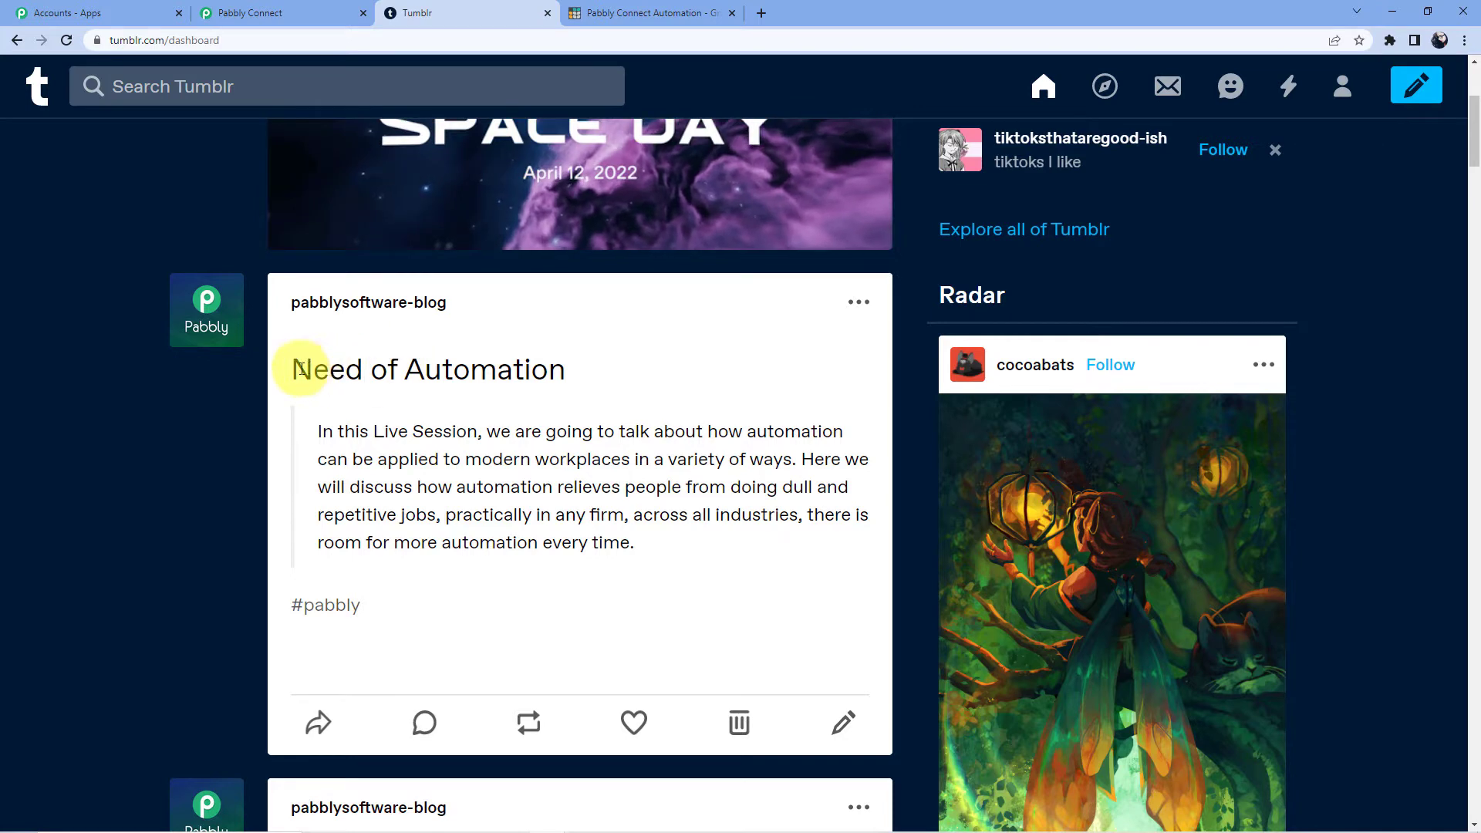
triple_click(355, 370)
left_click_drag(320, 433, 685, 562)
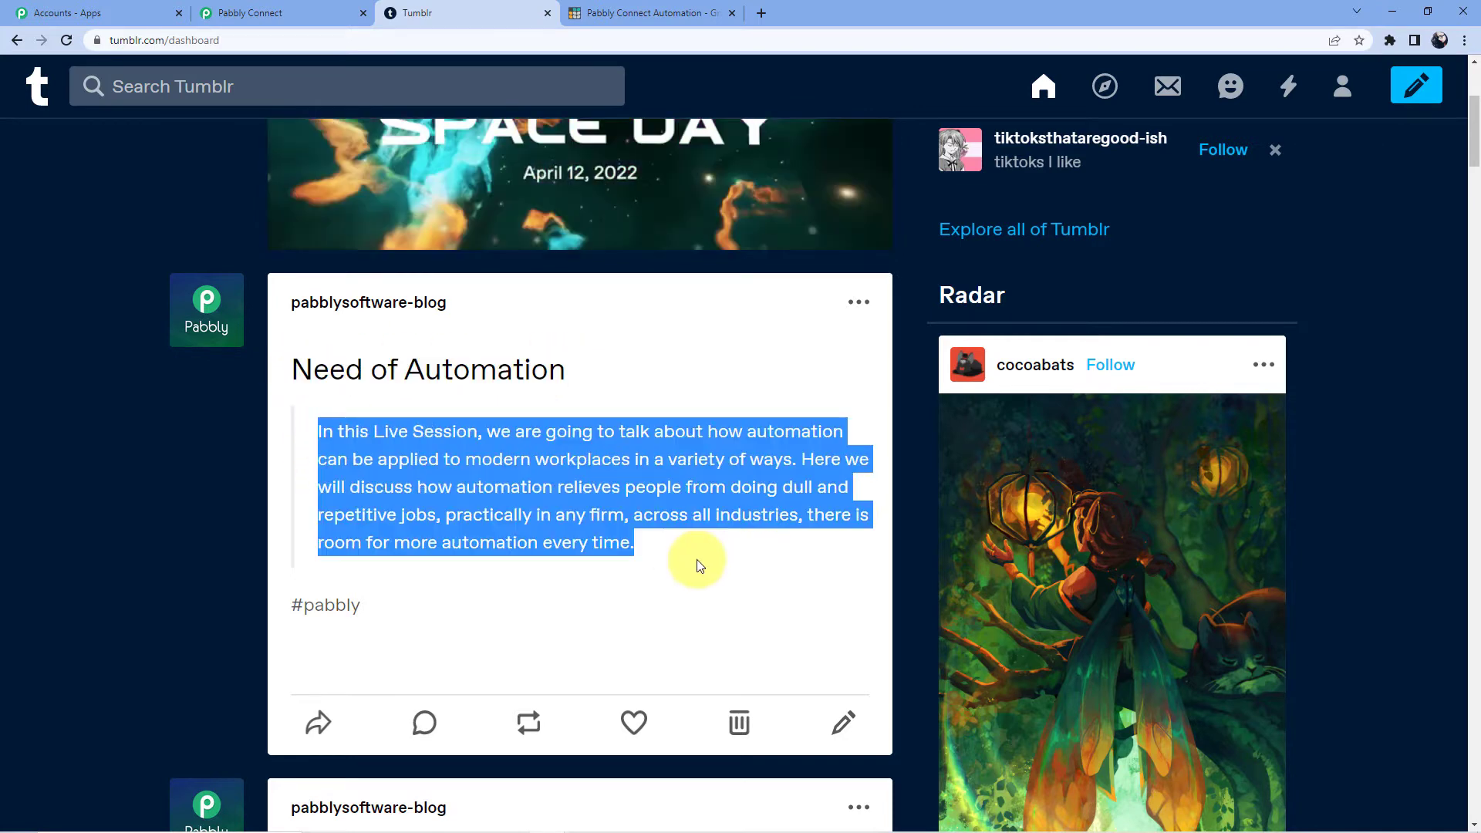
left_click(285, 13)
scroll(757, 439, "down", 9)
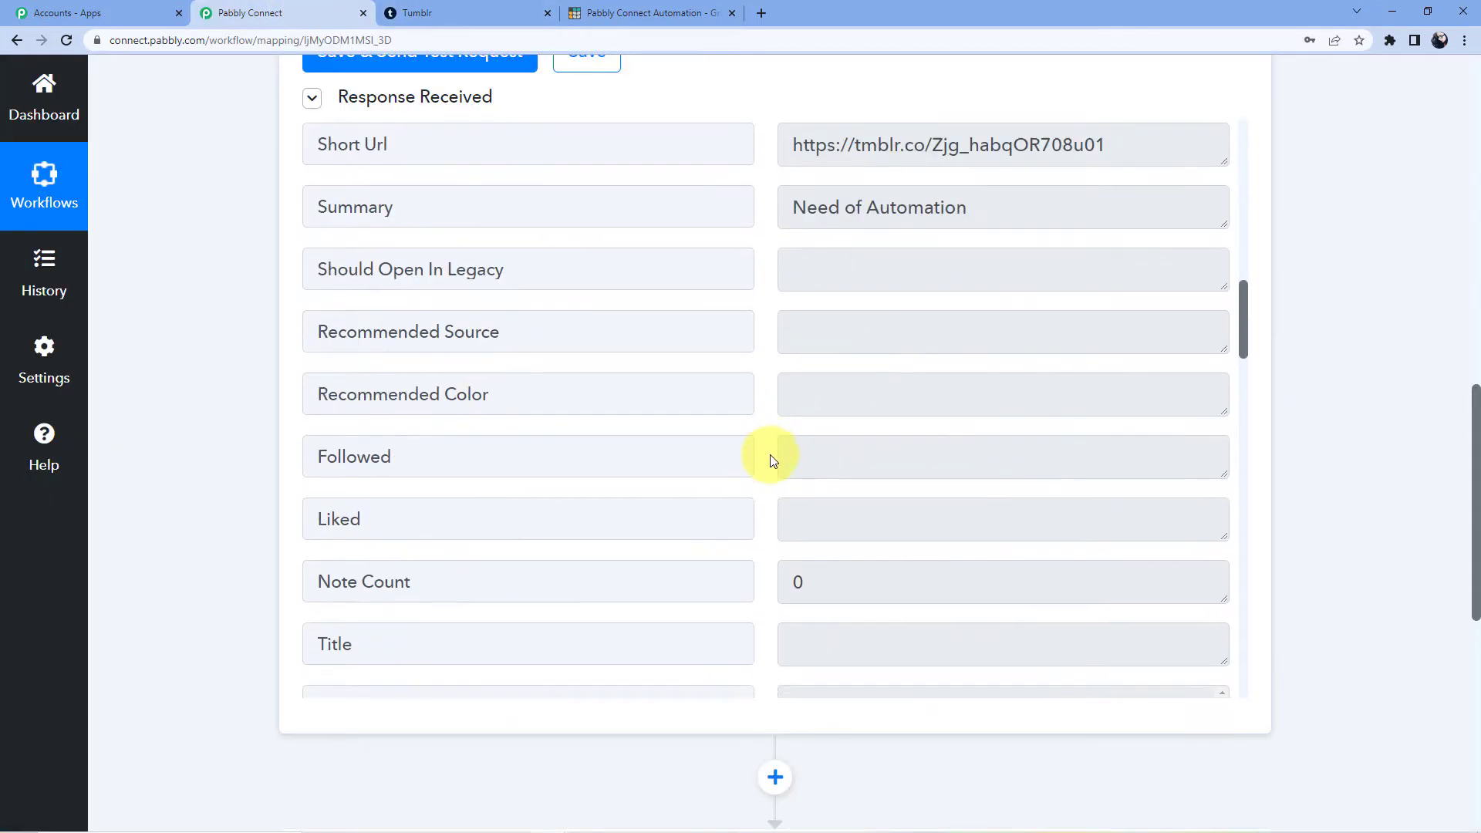
left_click(446, 14)
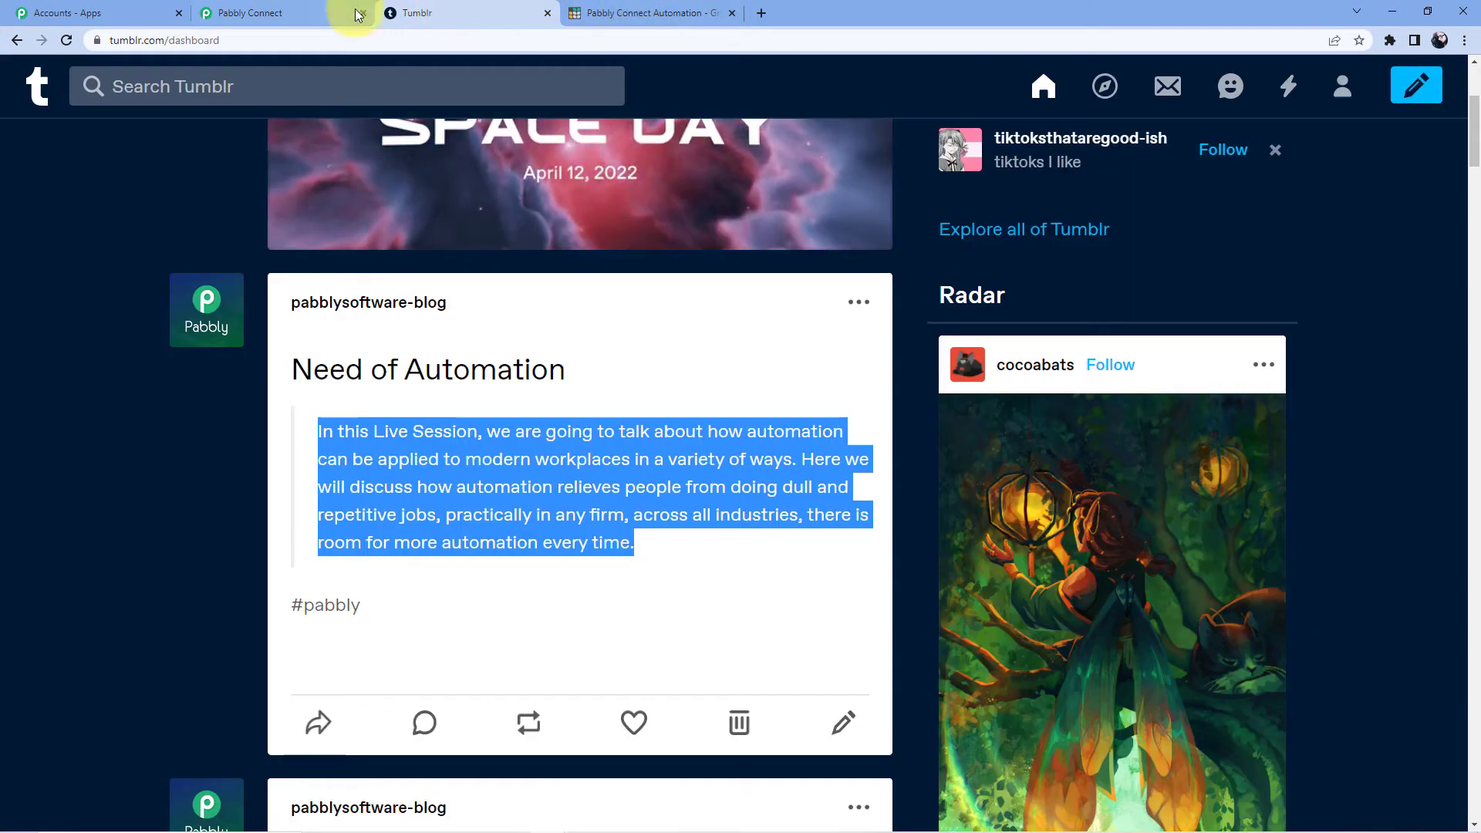
Step: Start a new text post on the Pabbly Tumblr blog with the title "Automation Video"
scroll(390, 340, "up", 3)
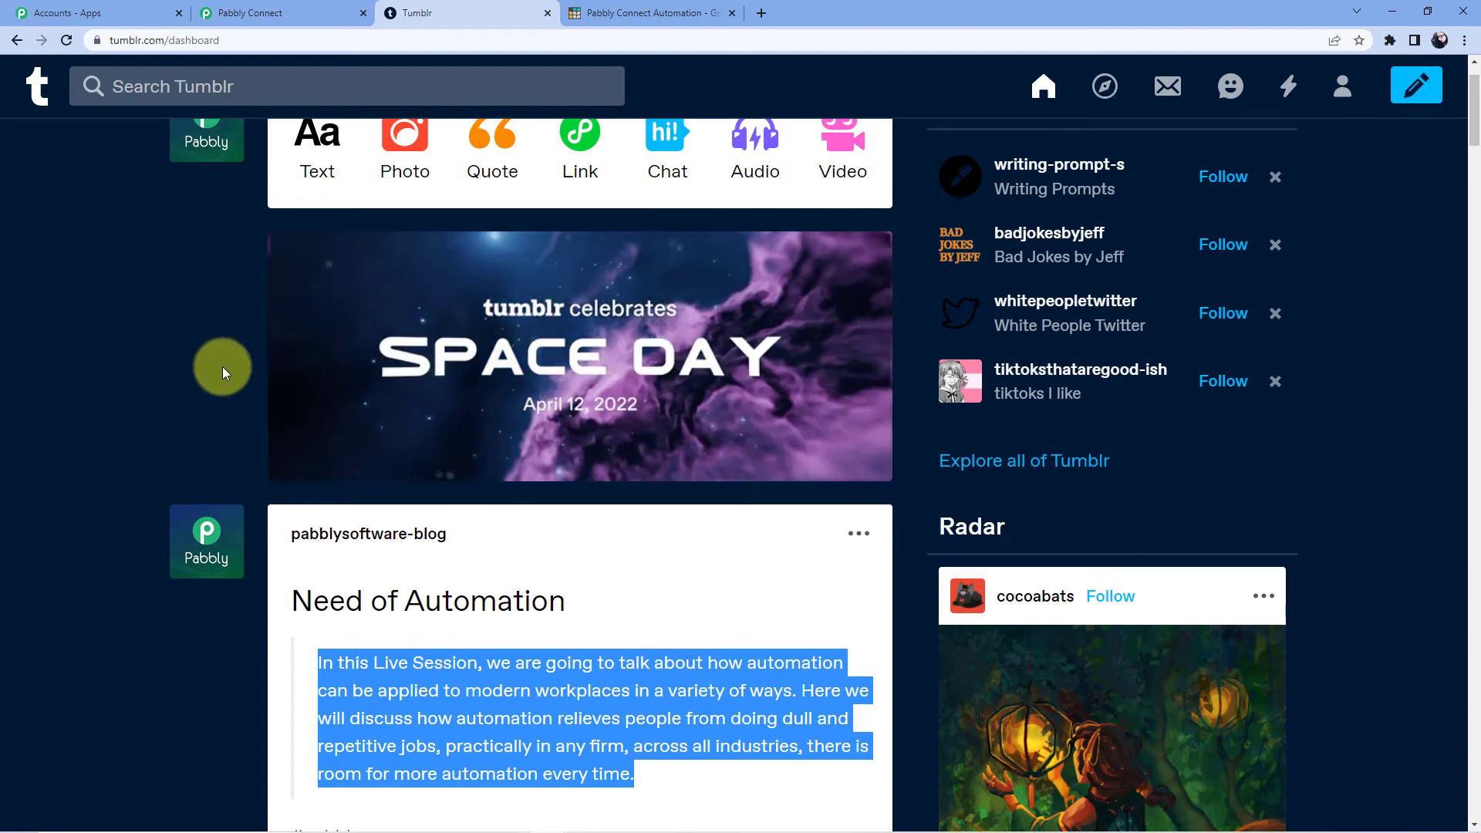
left_click(219, 373)
scroll(212, 382, "up", 1)
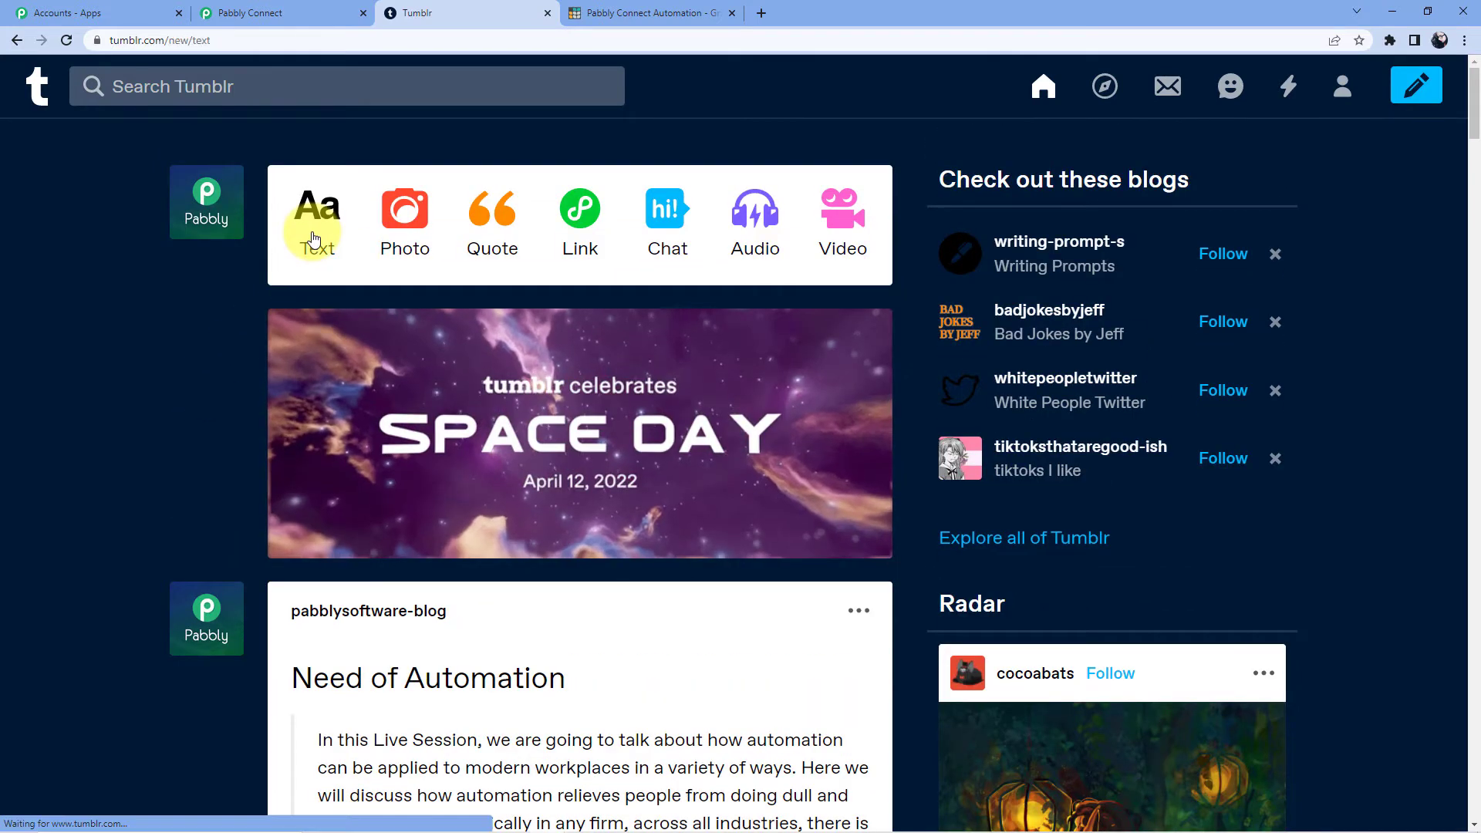
left_click(314, 230)
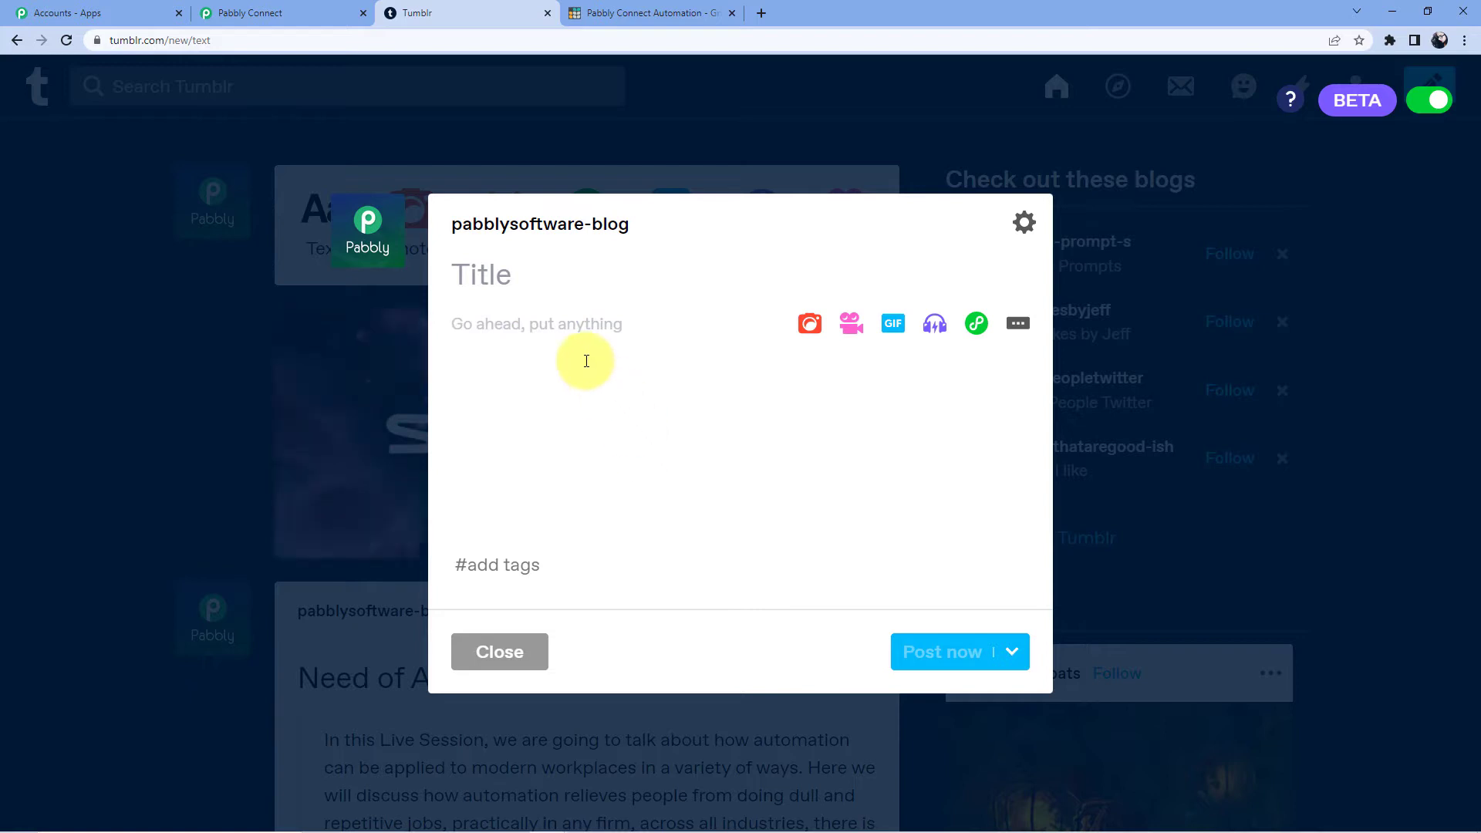
left_click(544, 272)
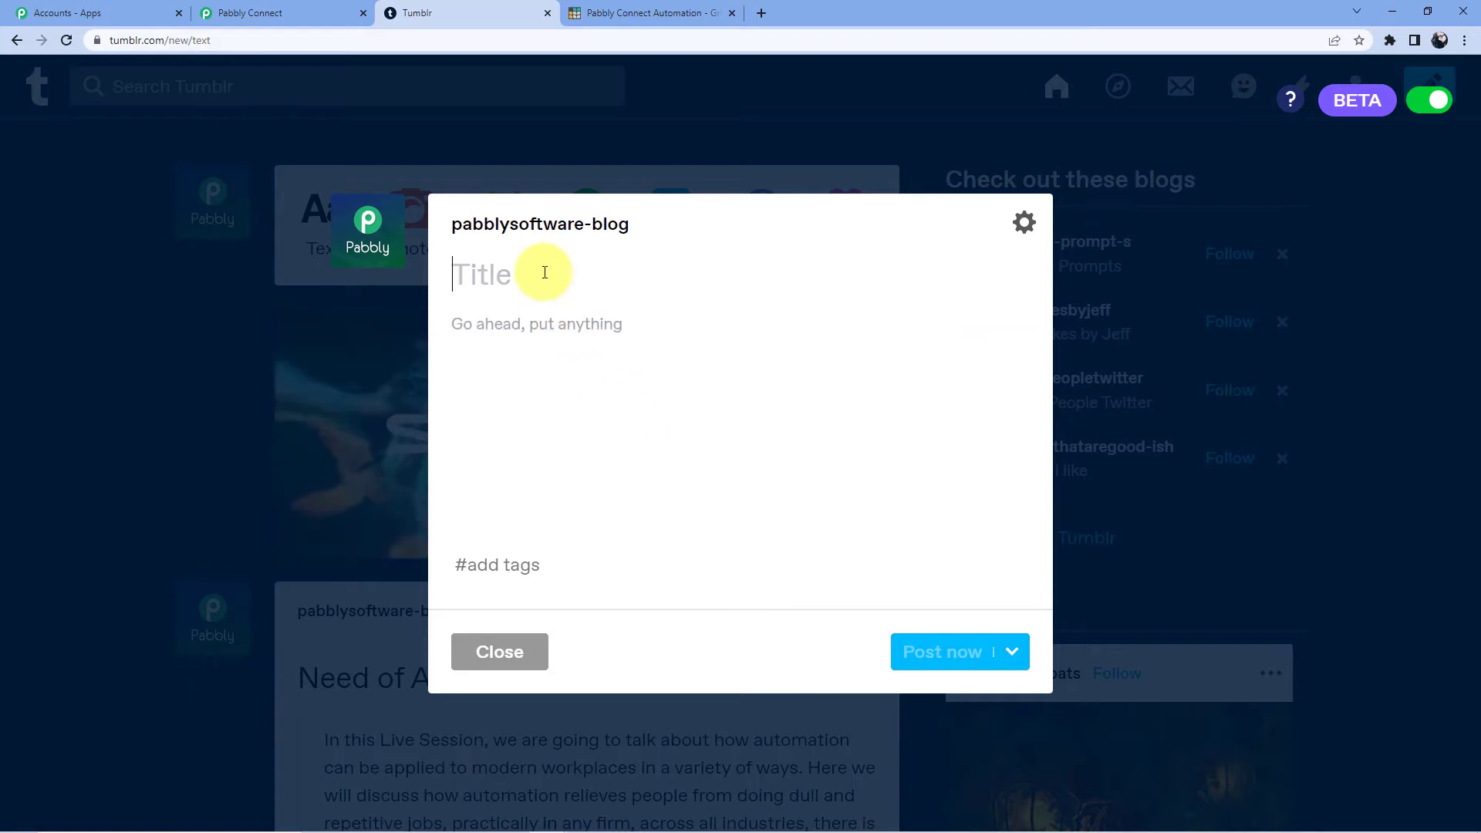
type("A")
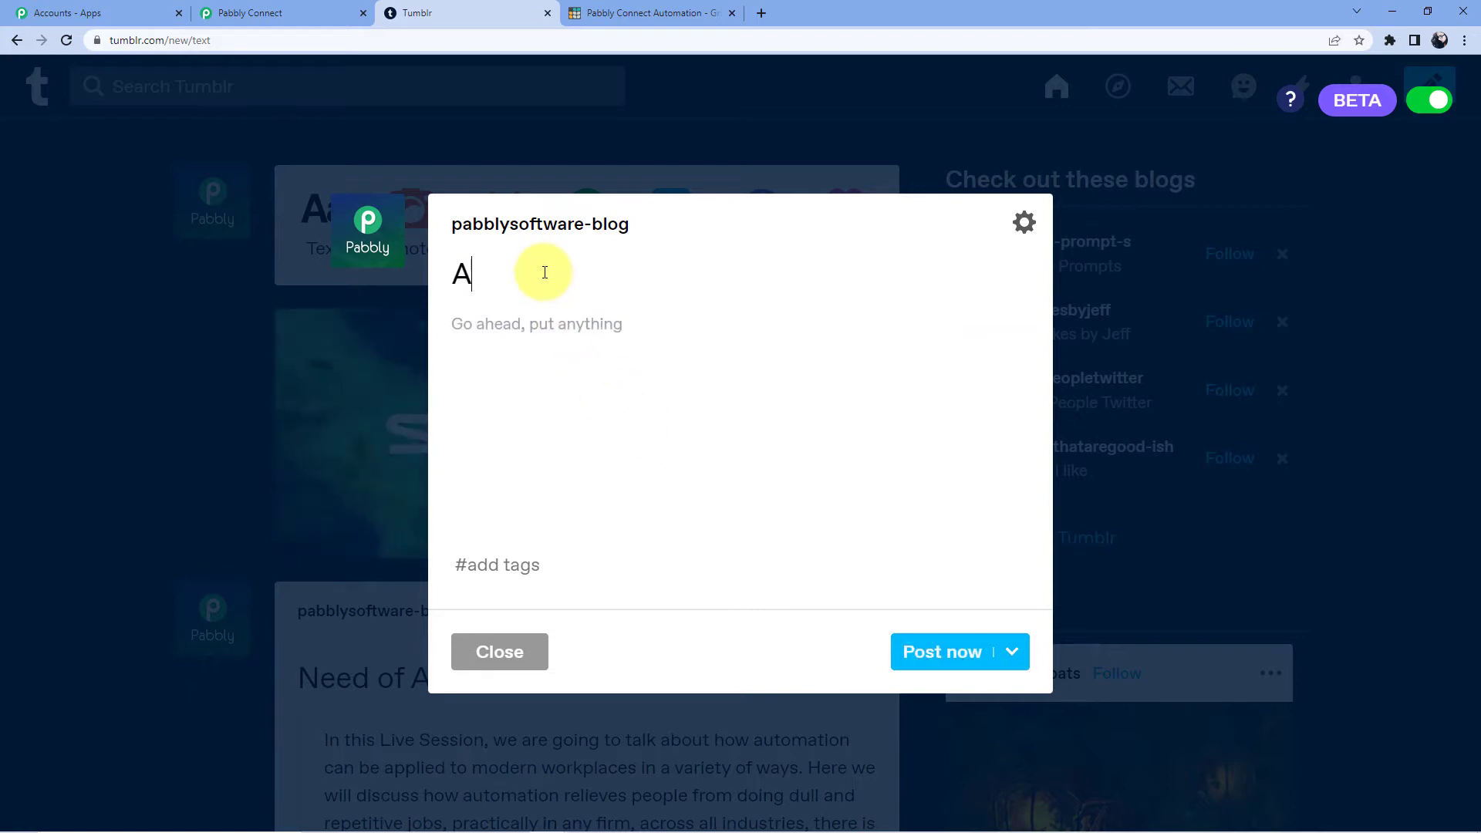
type("utomation Video")
Step: Write "I am teaching an automation on how to onnect Tumblr with Grist" as the post's body and publish it
left_click(510, 379)
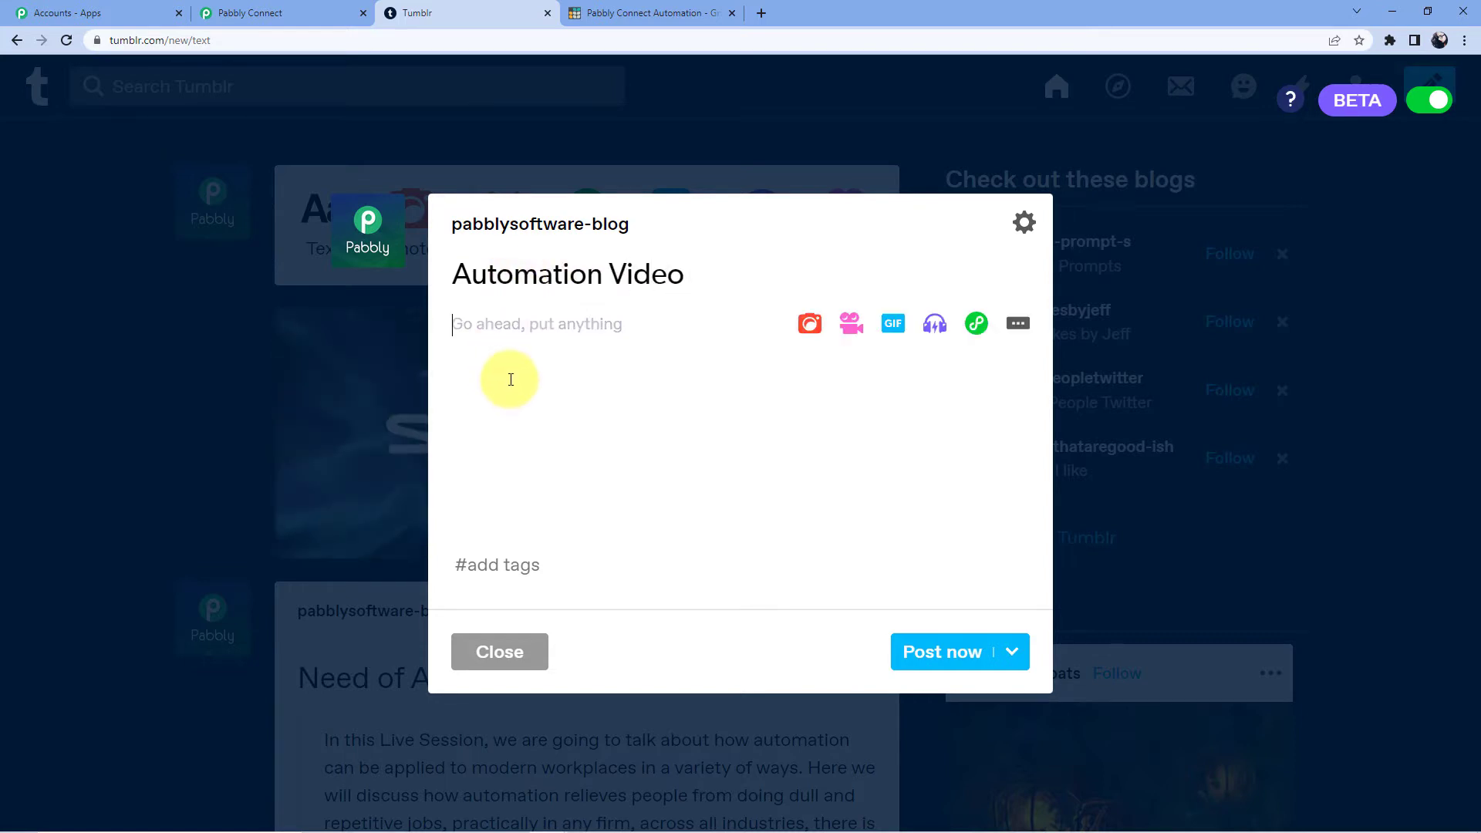
type("I am ")
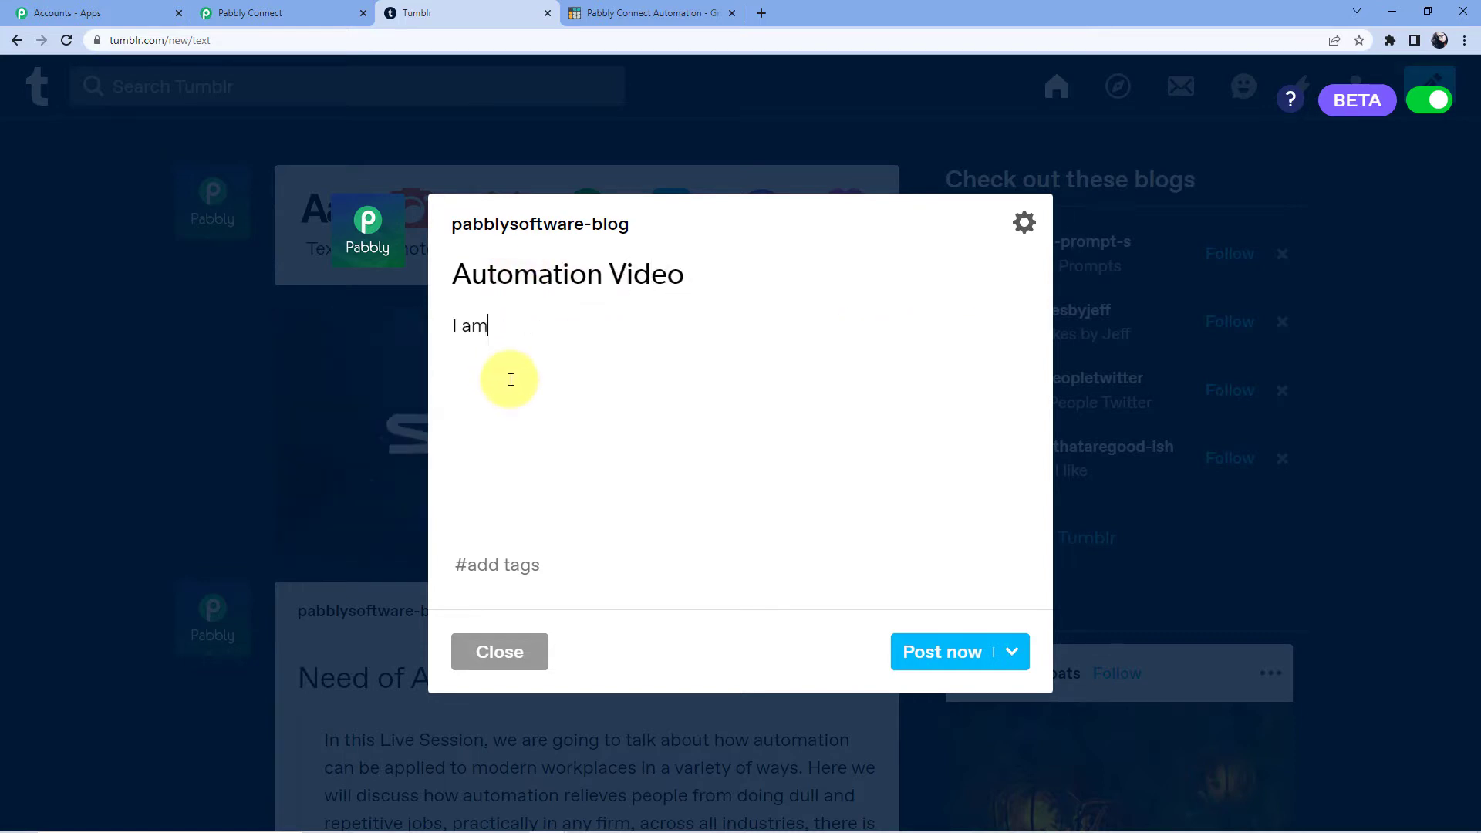
type("teaching an automa")
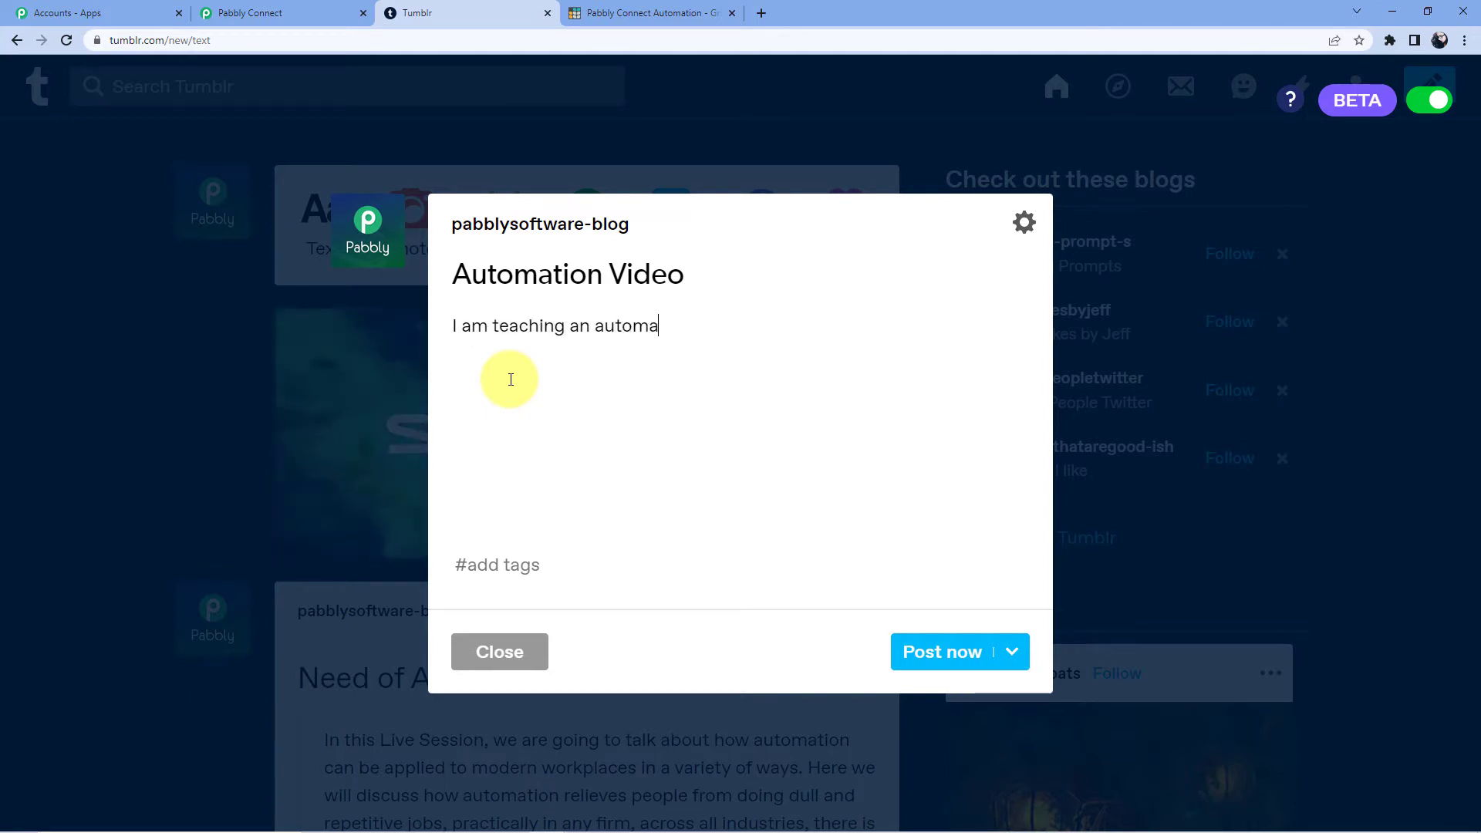
type("tion on ")
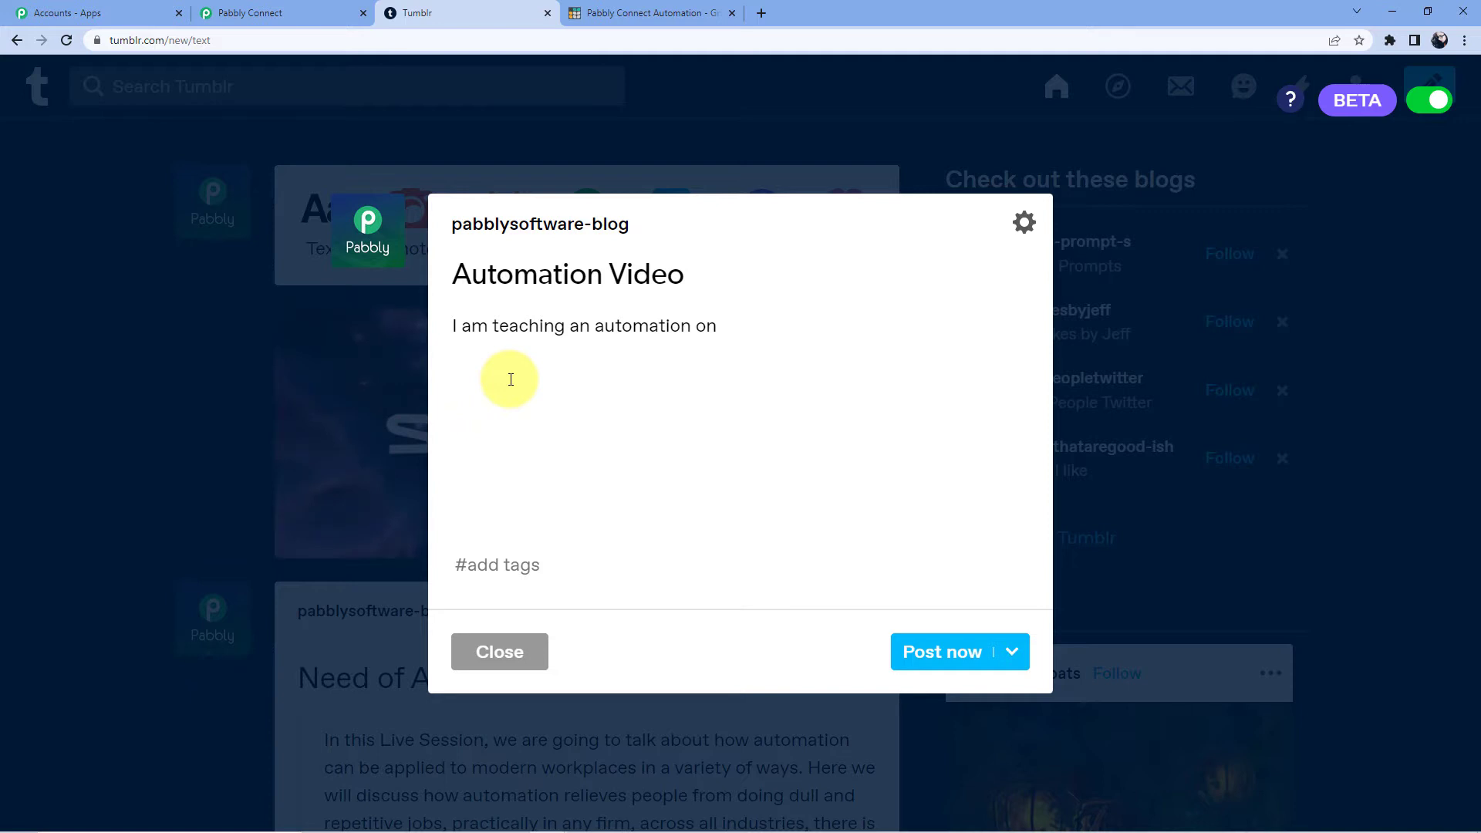
type("how to c")
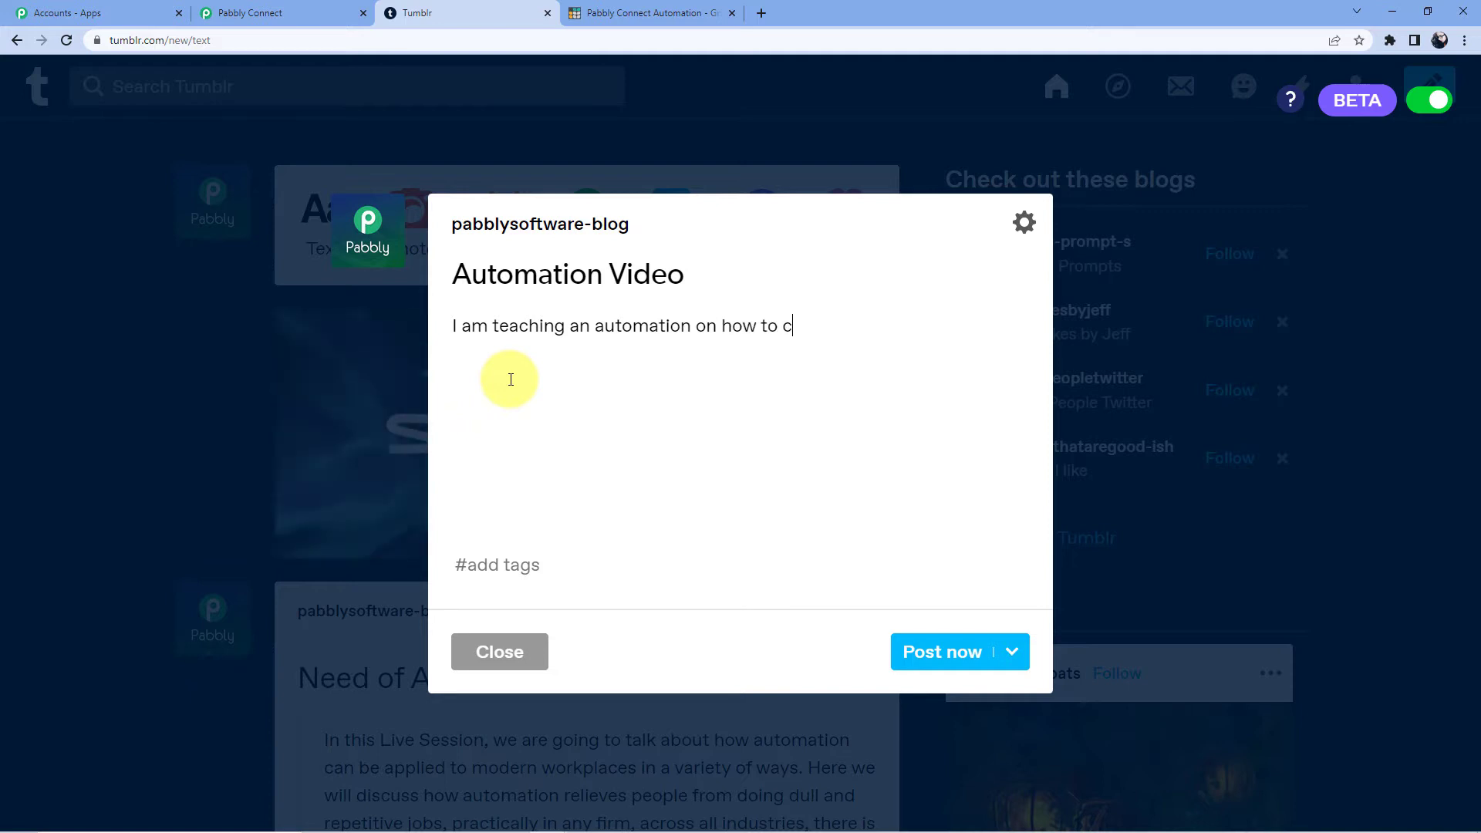
key("BackSpace")
type("onnect ")
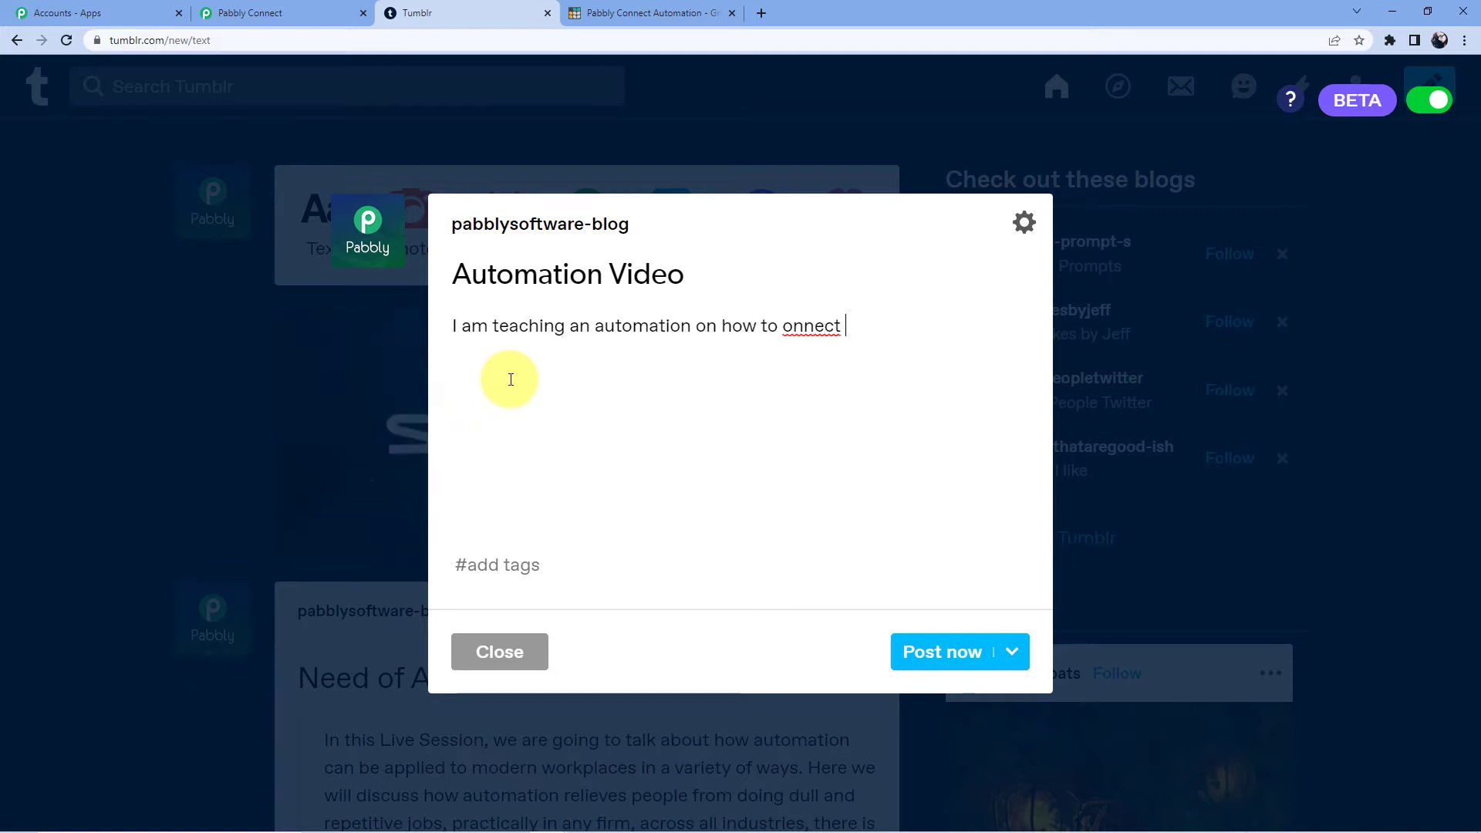
type("Tumblr ")
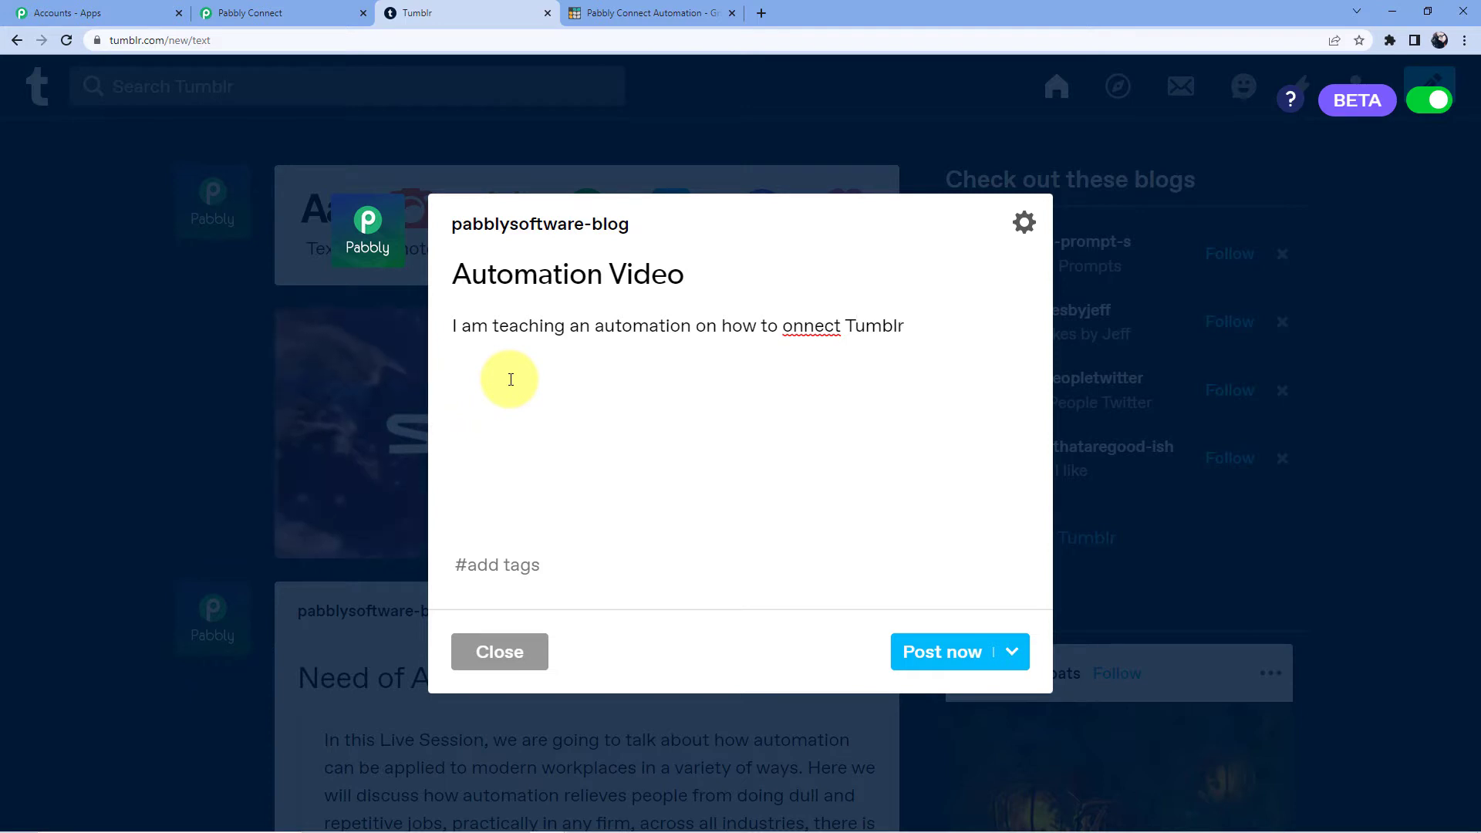
type("with Grist")
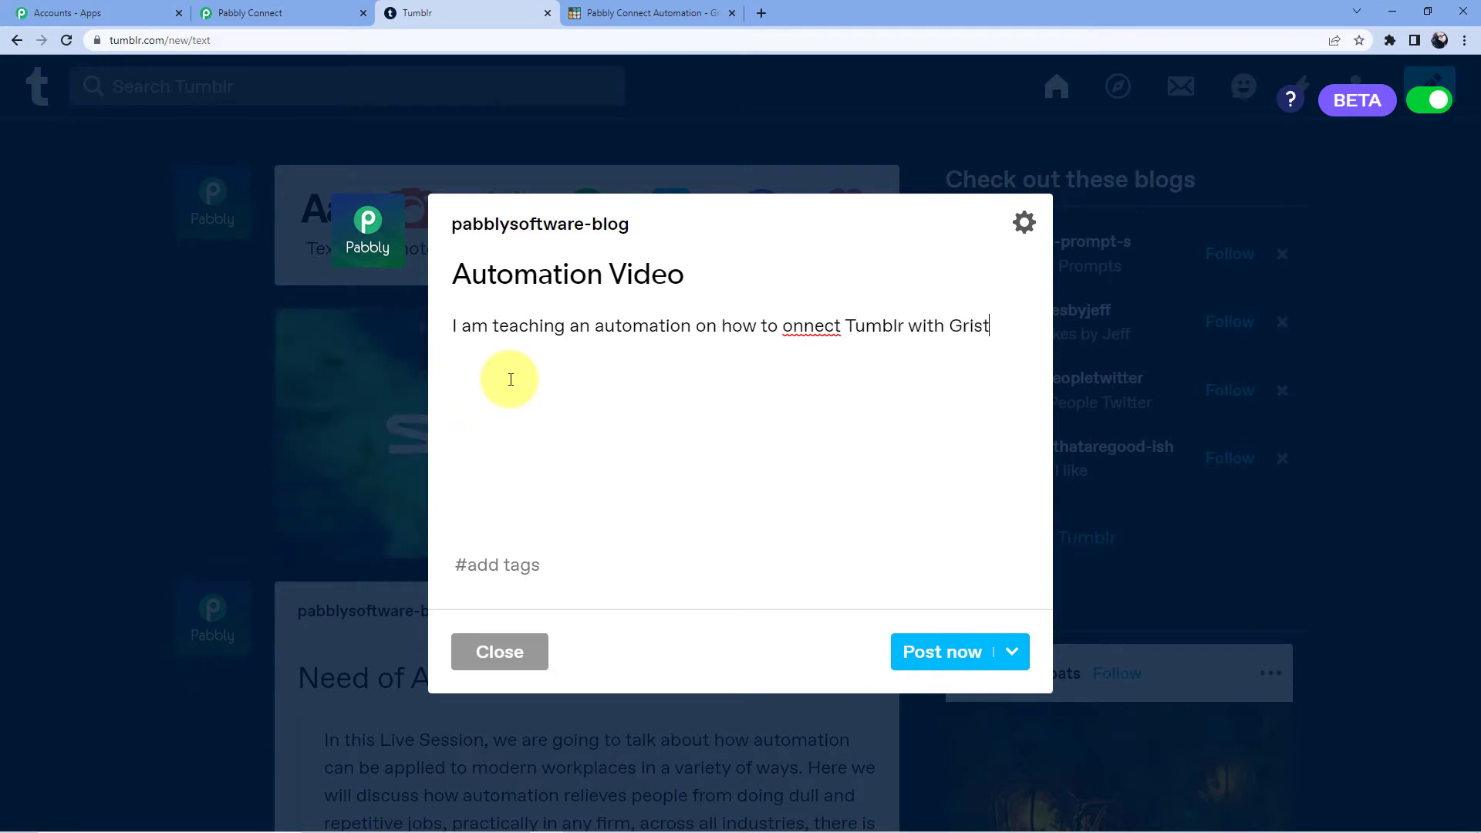
left_click(943, 651)
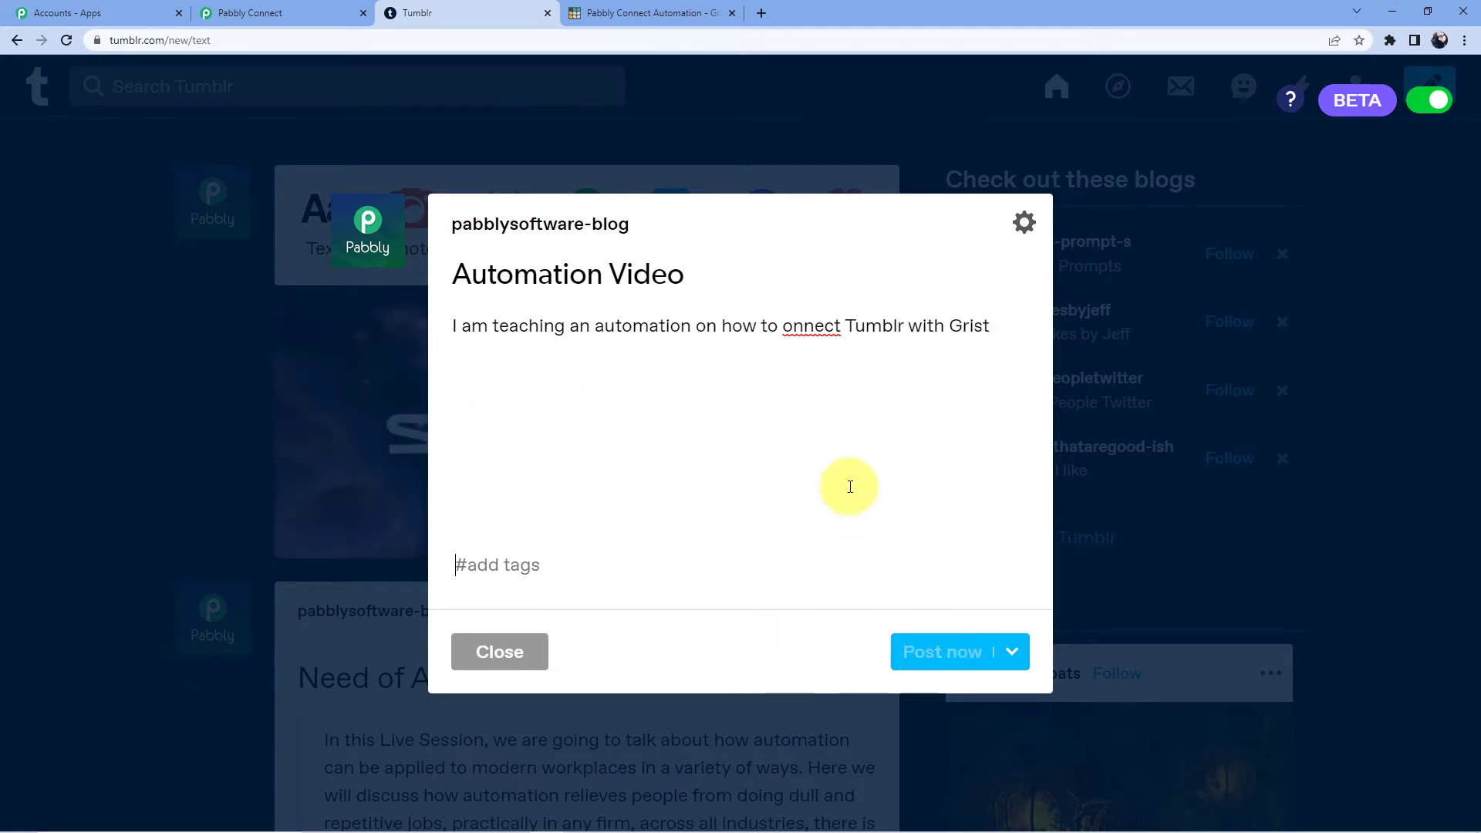
scroll(604, 515, "down", 5)
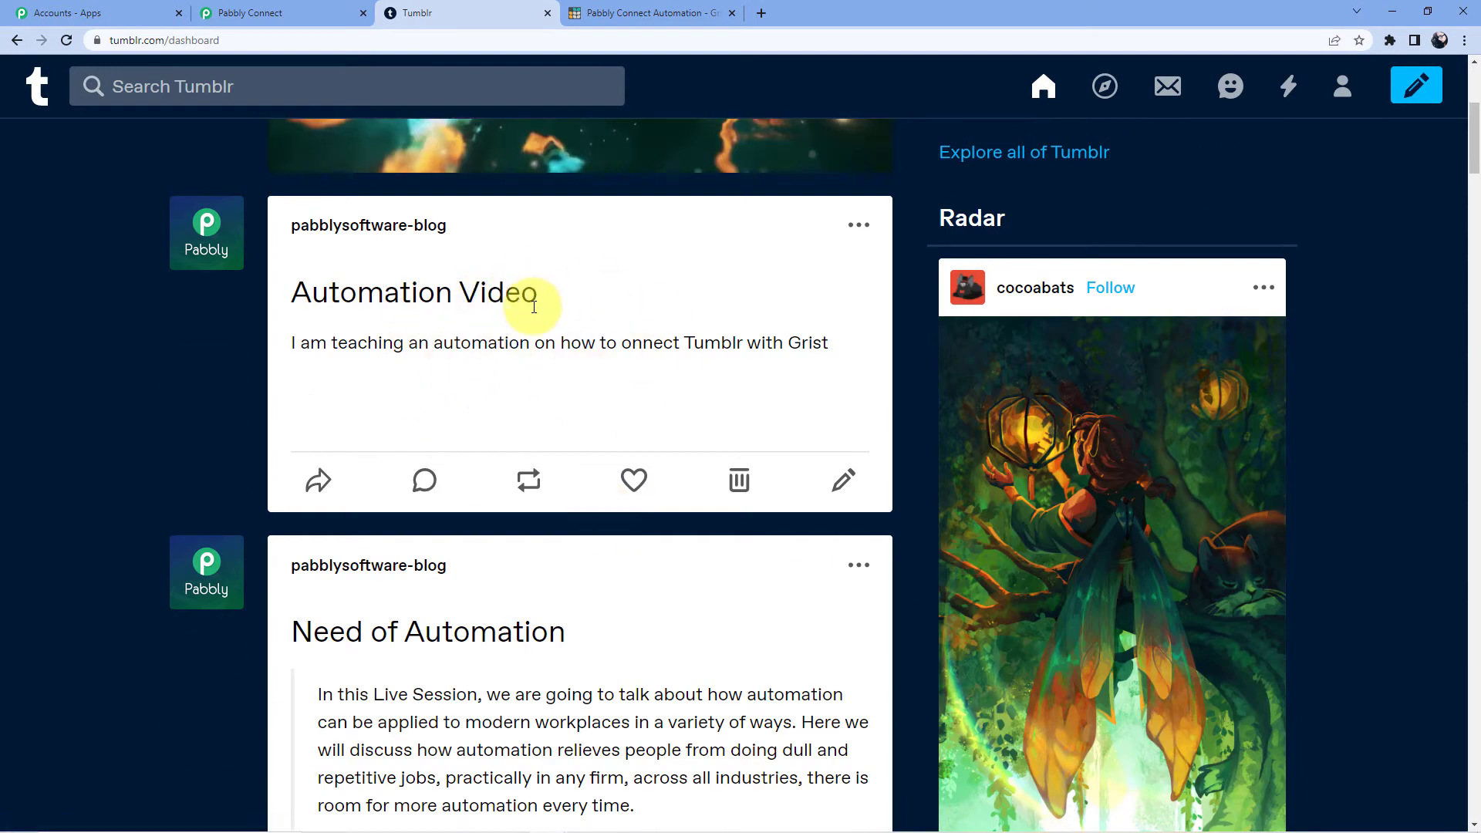
Step: Return to the Pabbly Connect workflow and send the Tumblr trigger's test request again
left_click(302, 13)
scroll(382, 476, "up", 4)
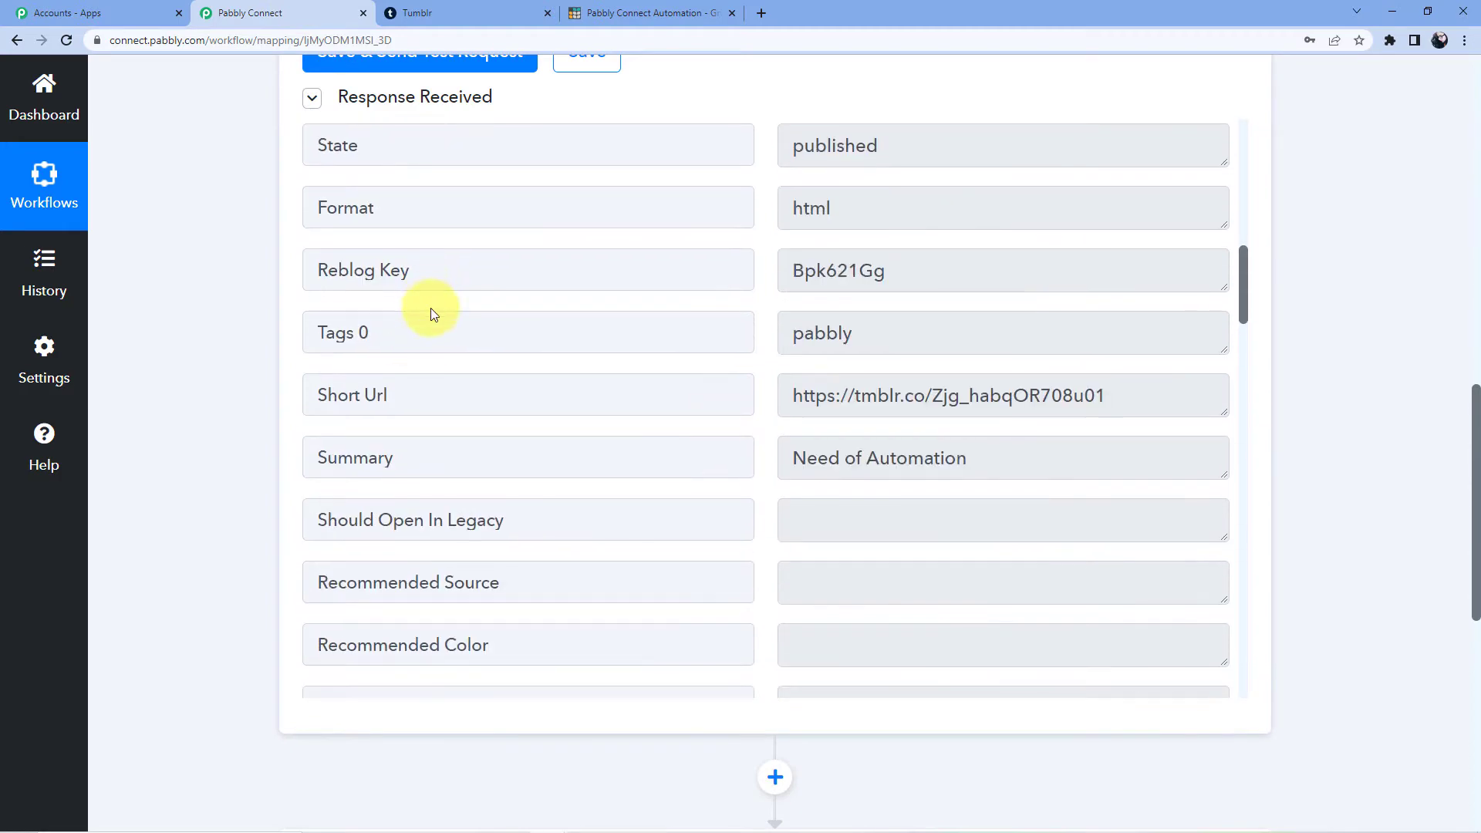
left_click(416, 62)
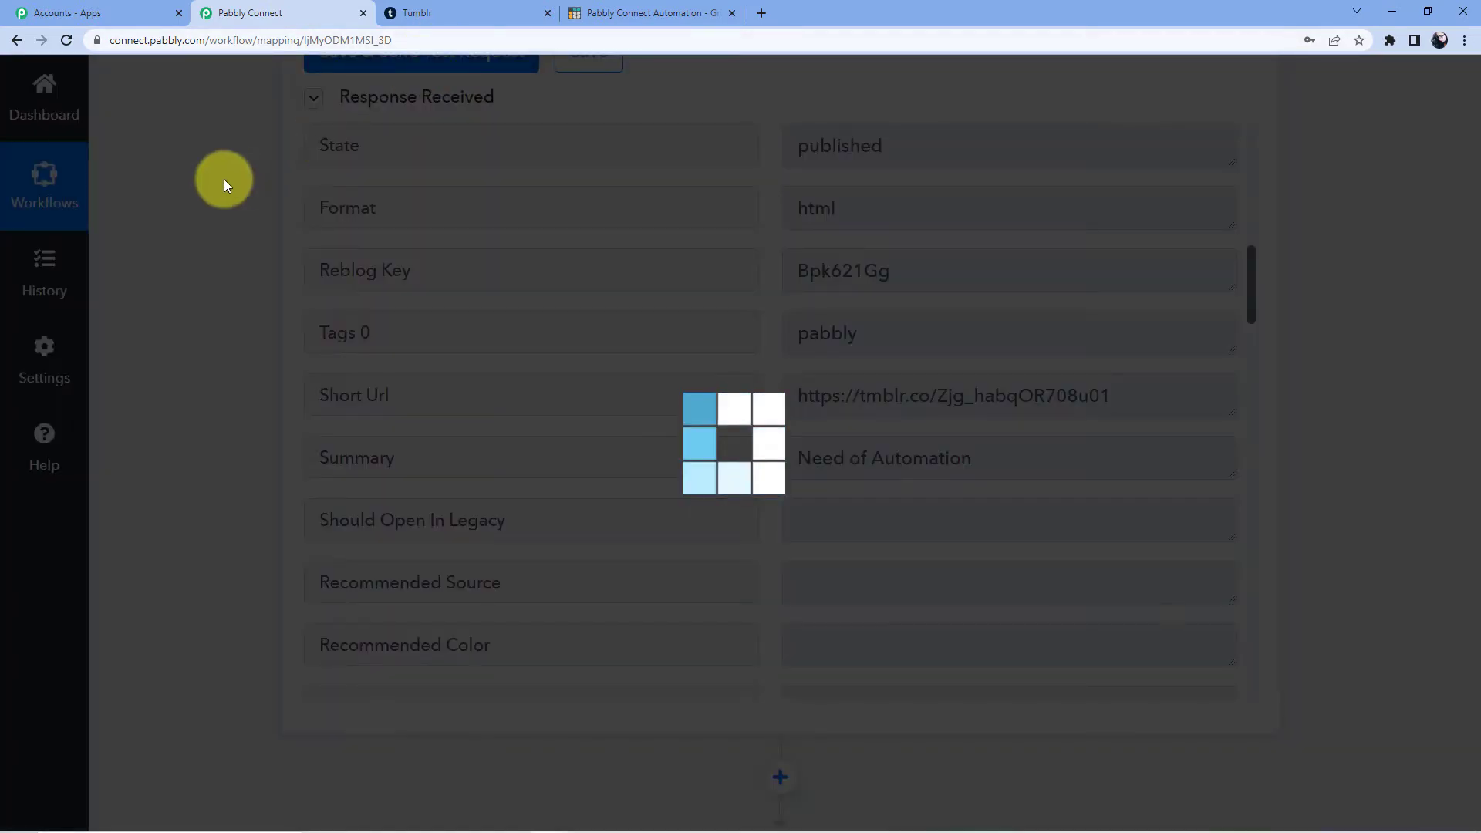
Step: Examine the new response's Slug, Date and Summary fields and check them against the "Automation Video" post on Tumblr
scroll(404, 371, "up", 3)
scroll(797, 530, "up", 2)
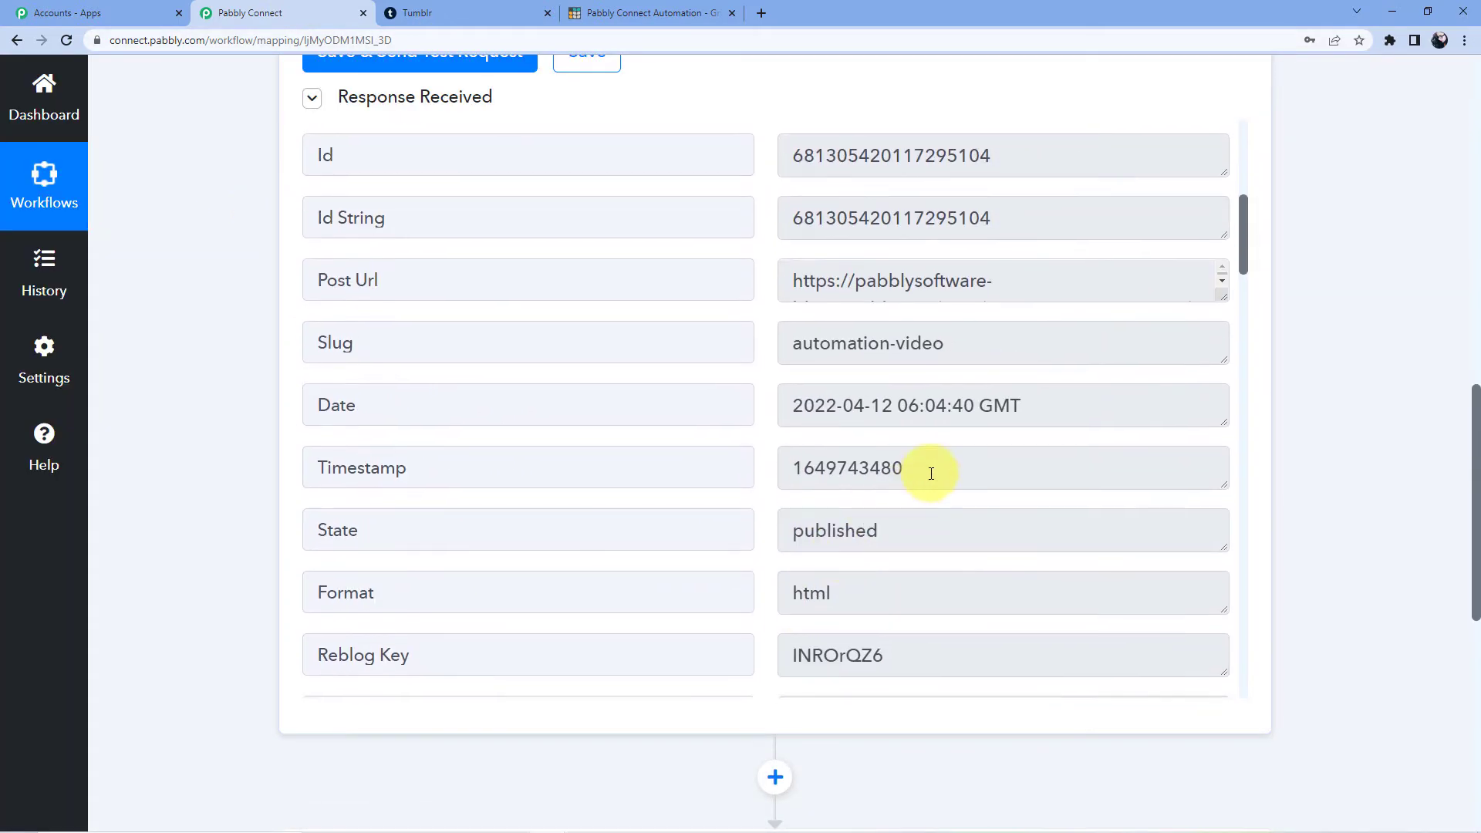
scroll(929, 469, "down", 4)
double_click(800, 474)
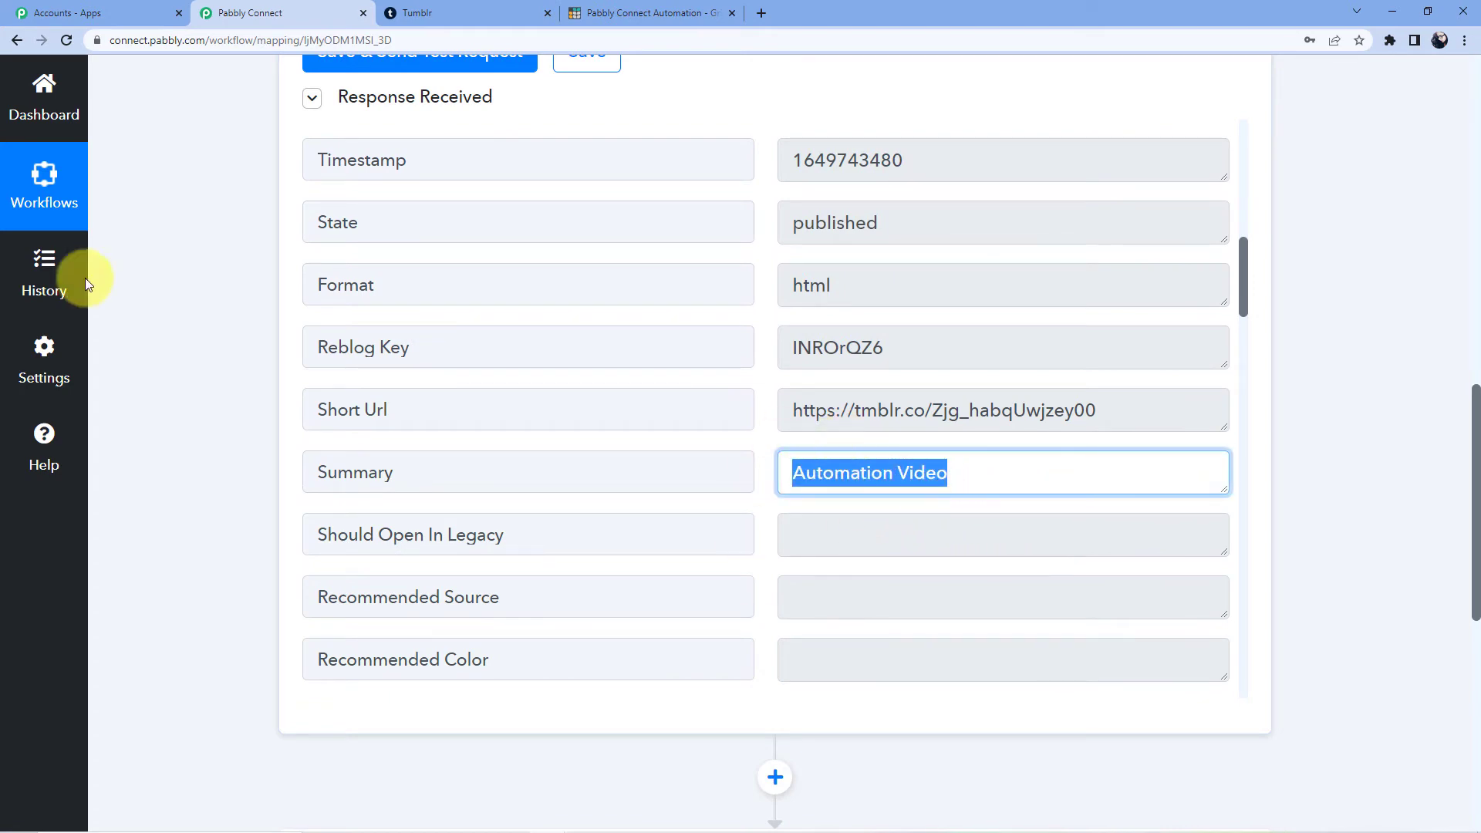
scroll(231, 258, "up", 4)
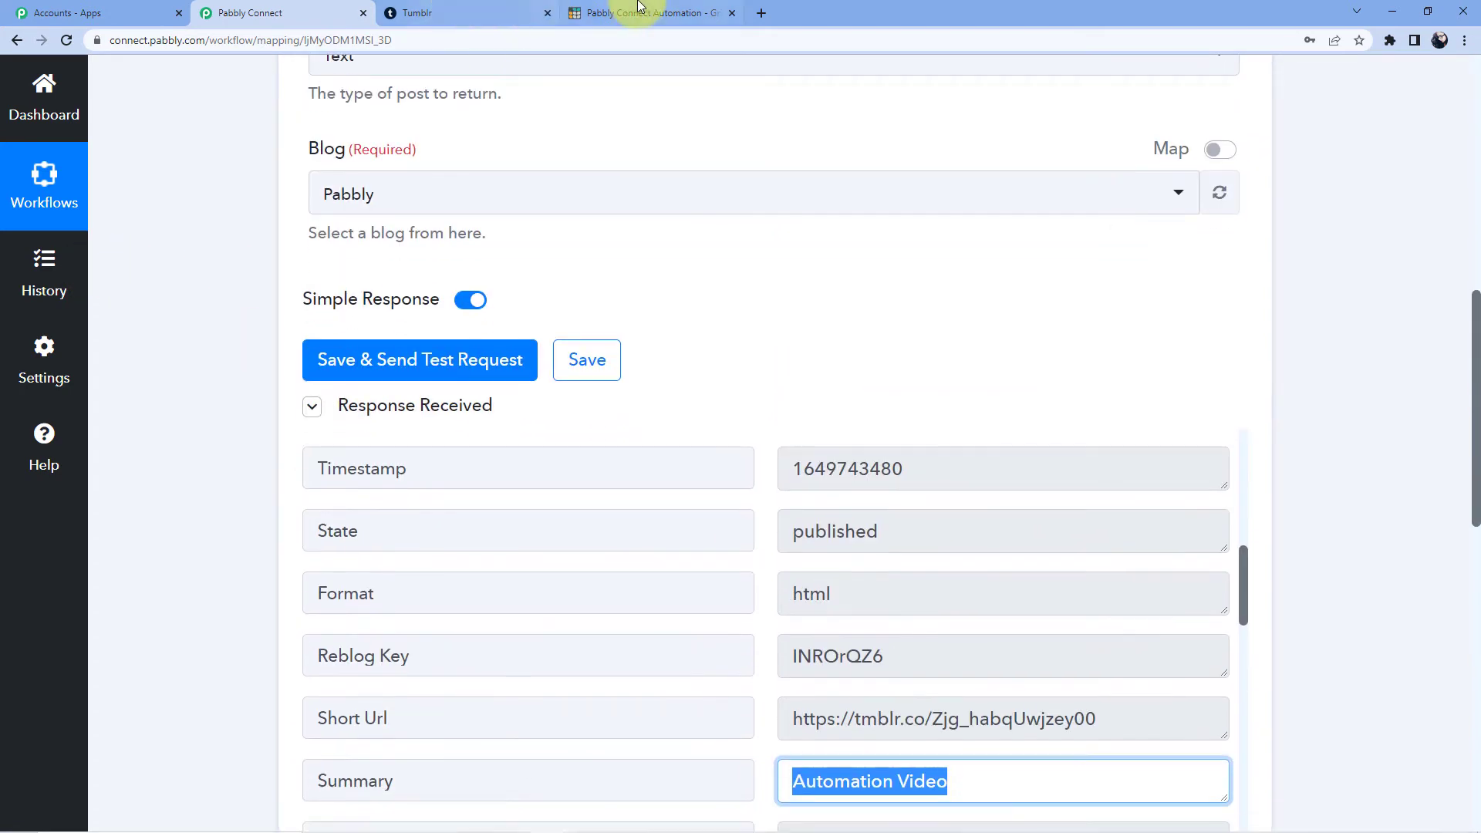
left_click(423, 13)
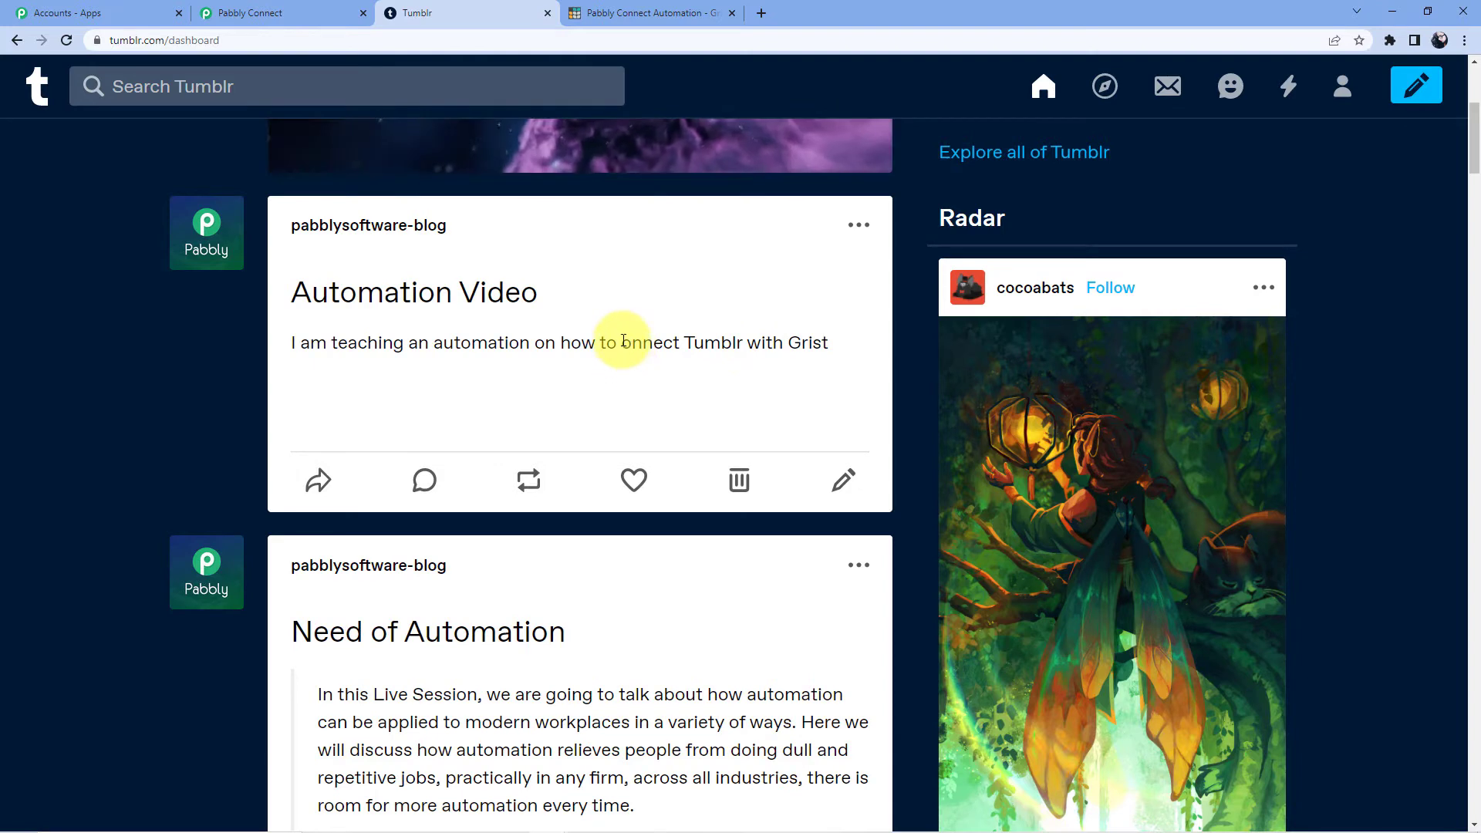
left_click(248, 13)
scroll(580, 411, "down", 1)
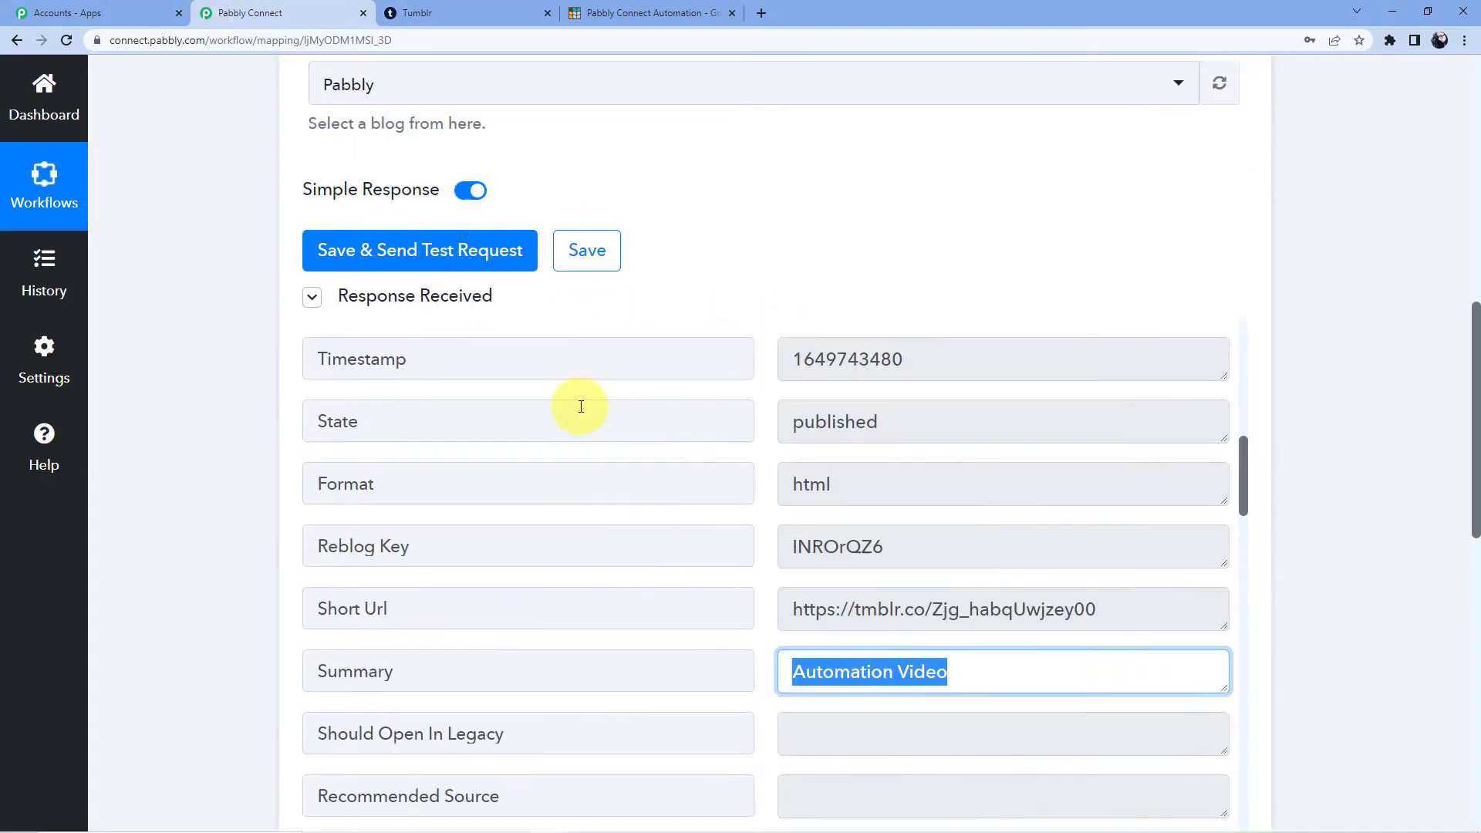
Step: Choose Grist as the action step's app and Create Record as its action event
scroll(178, 411, "down", 10)
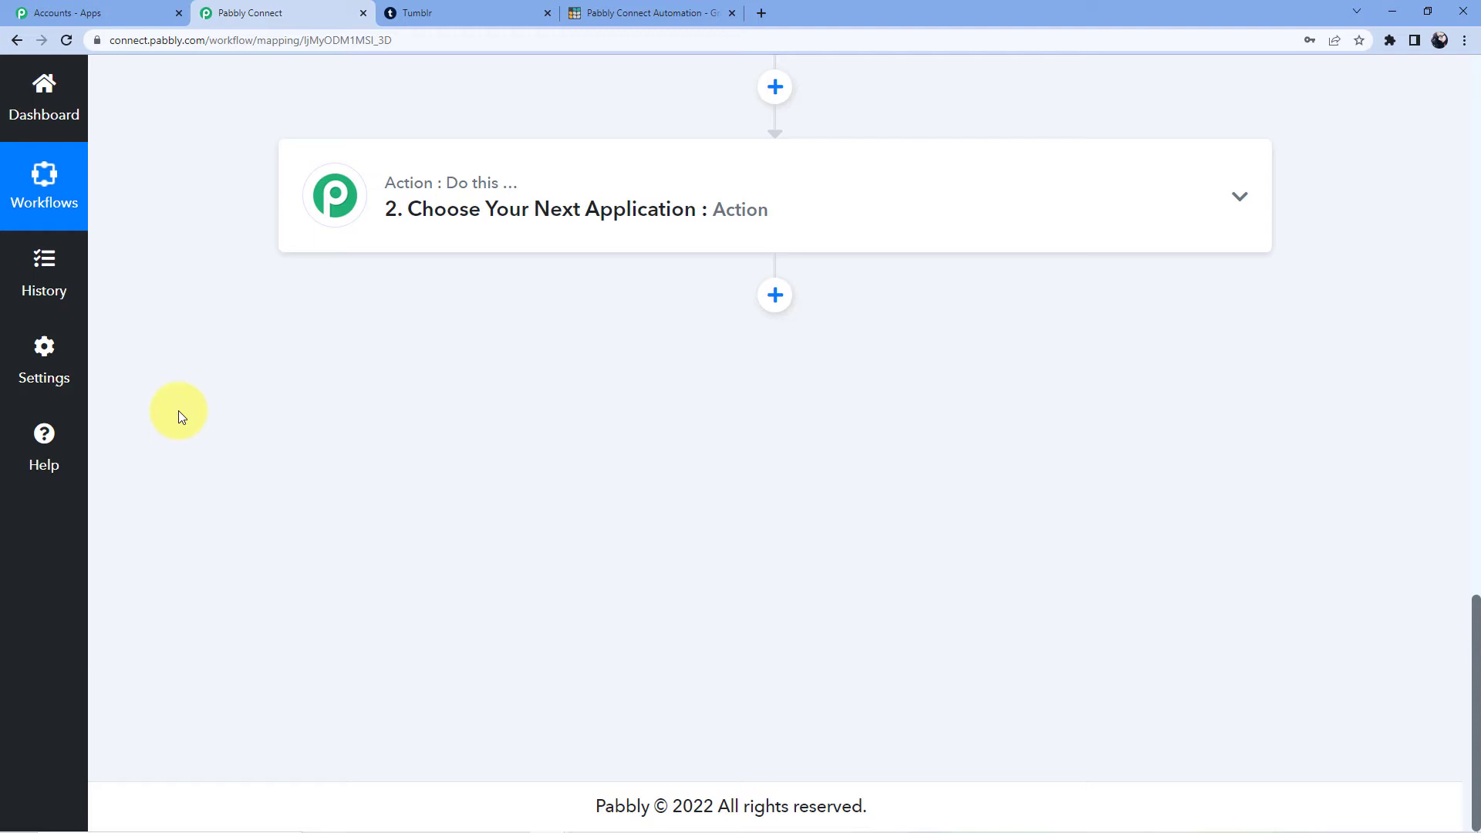
left_click(456, 208)
left_click(399, 346)
type("Gris")
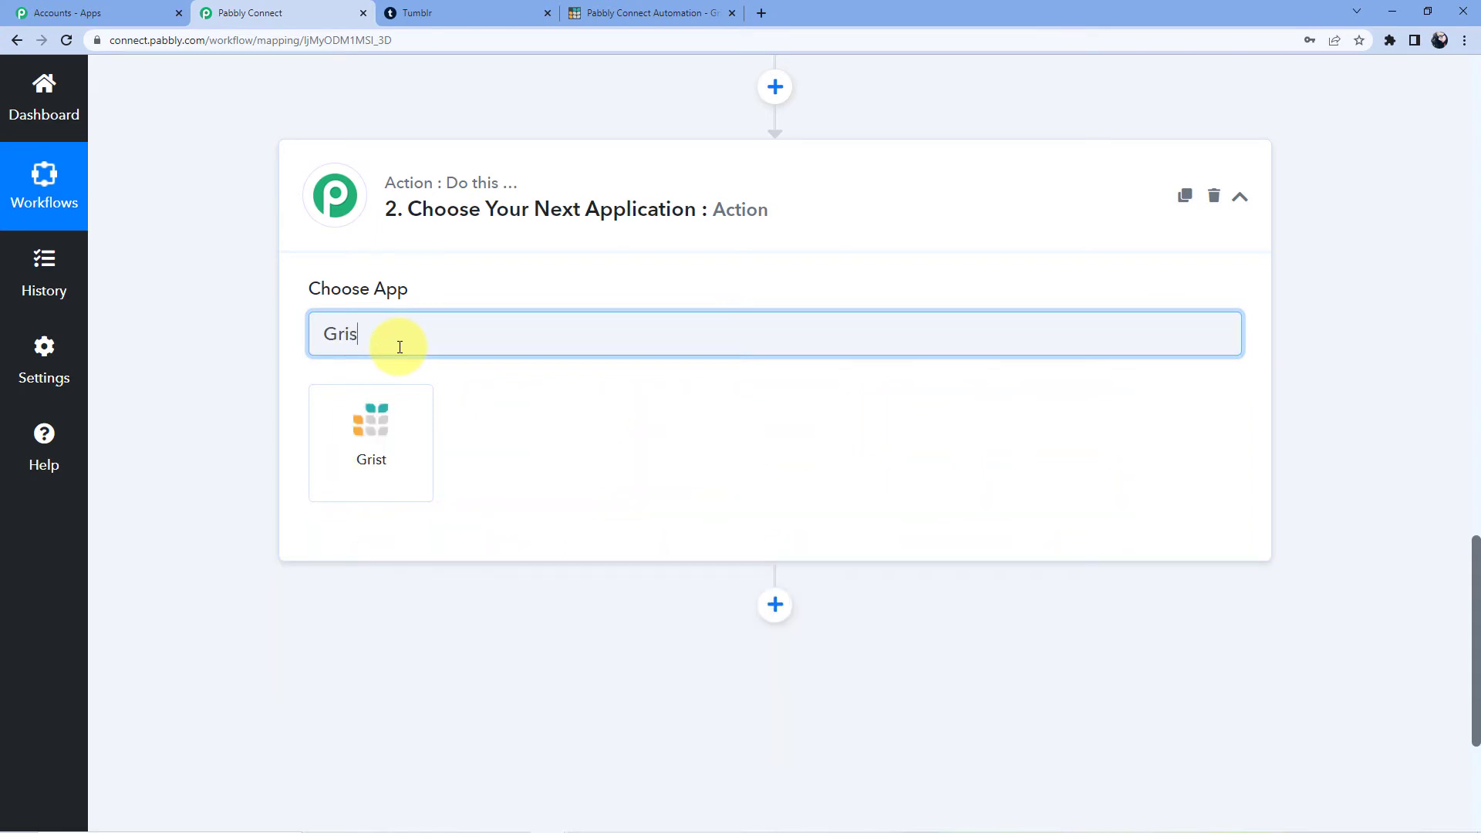
left_click(382, 434)
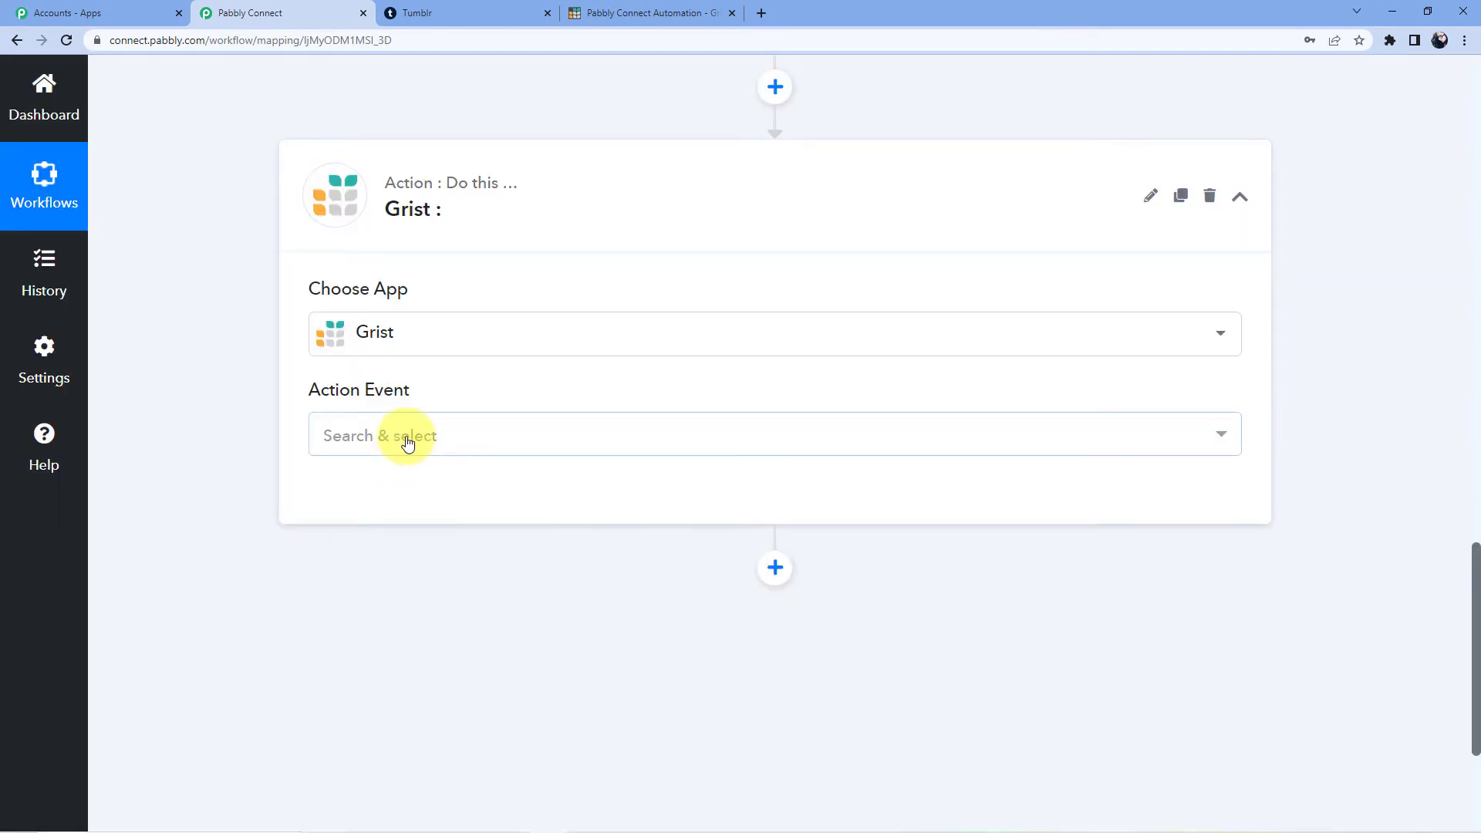
left_click(408, 443)
left_click(390, 595)
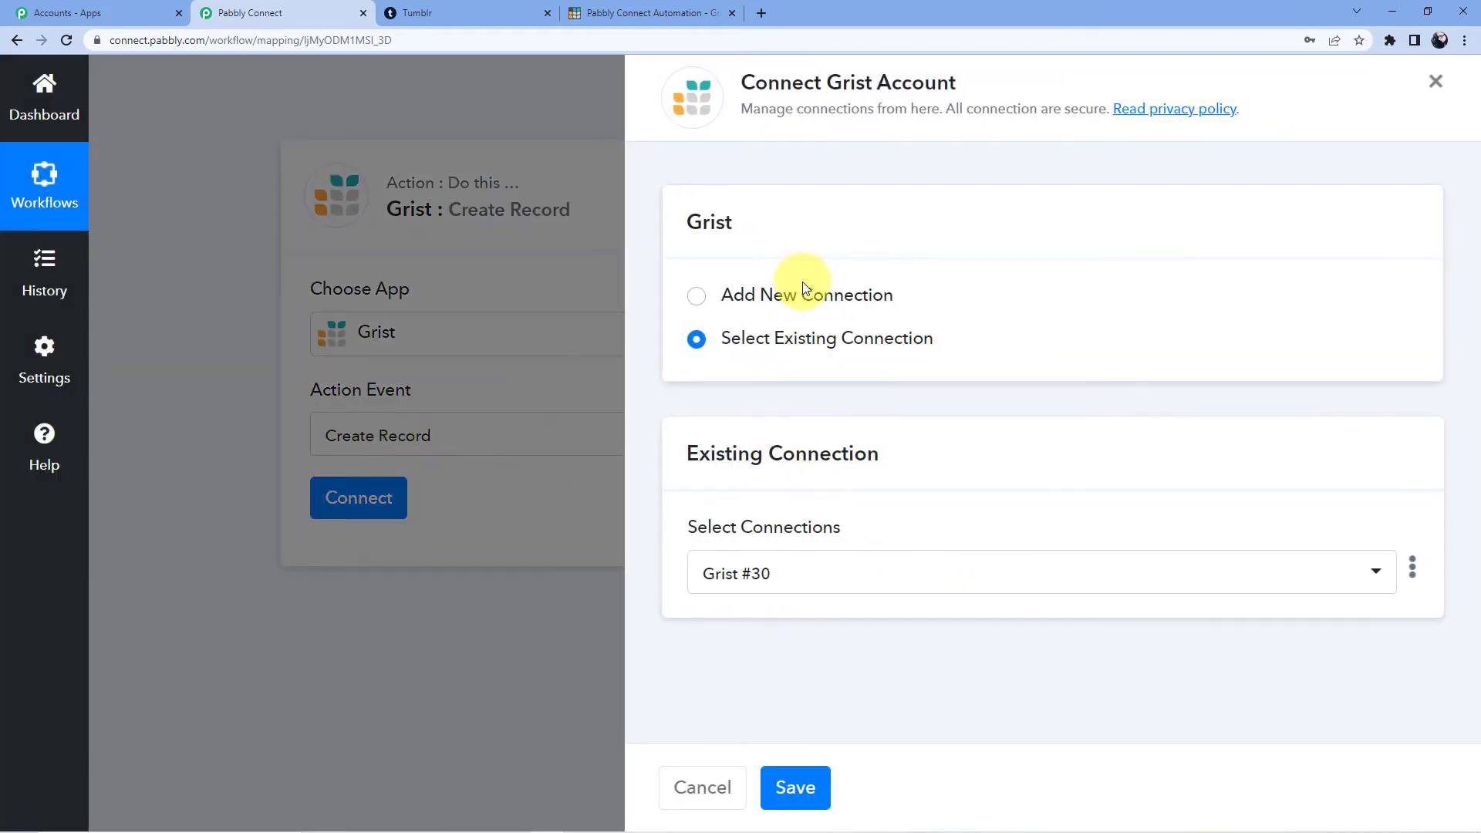
Step: Start adding a new Grist connection, and copy the API key from the Grist account's profile settings
left_click(805, 294)
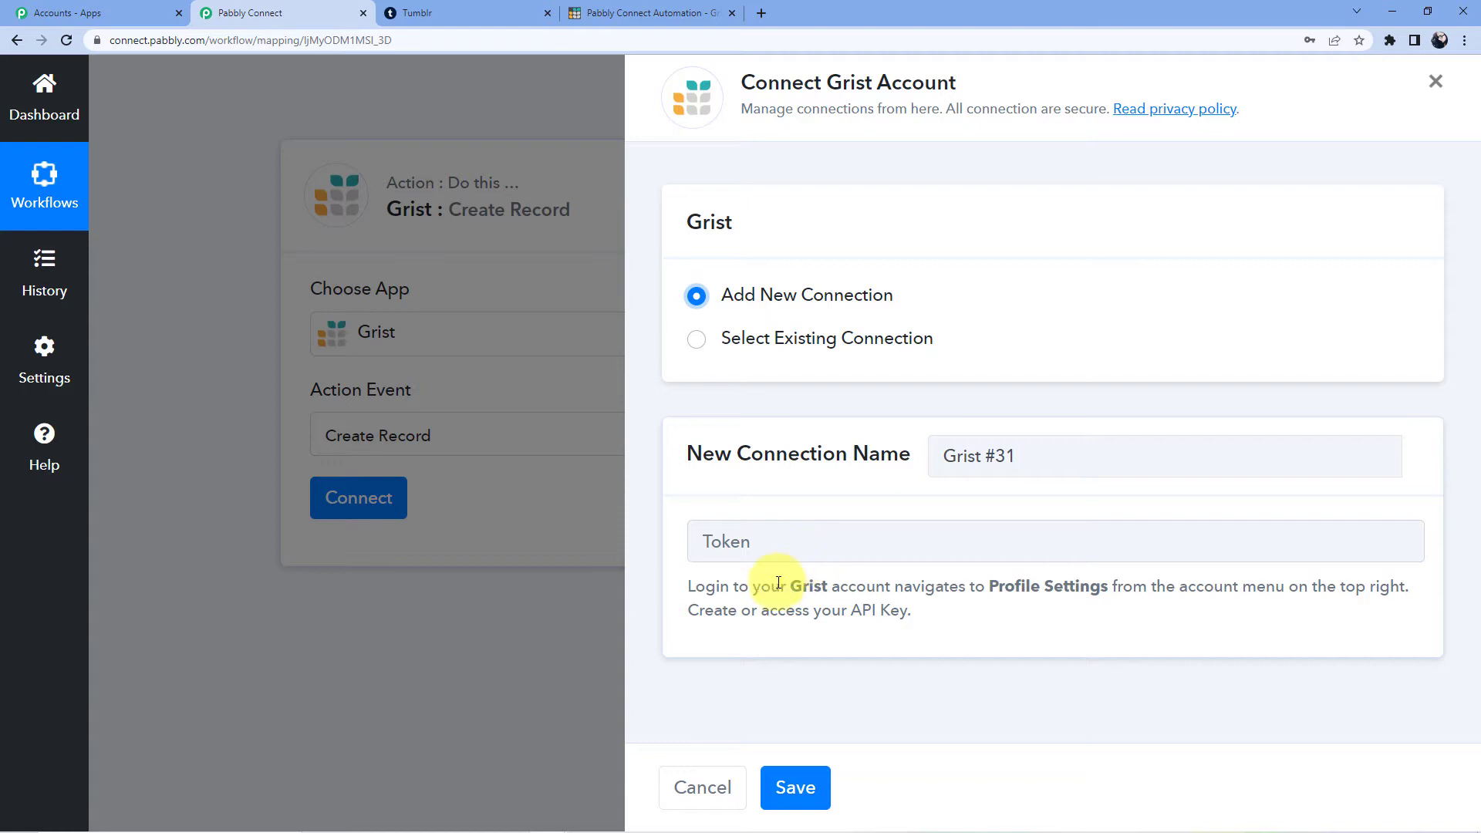
left_click_drag(684, 590, 955, 625)
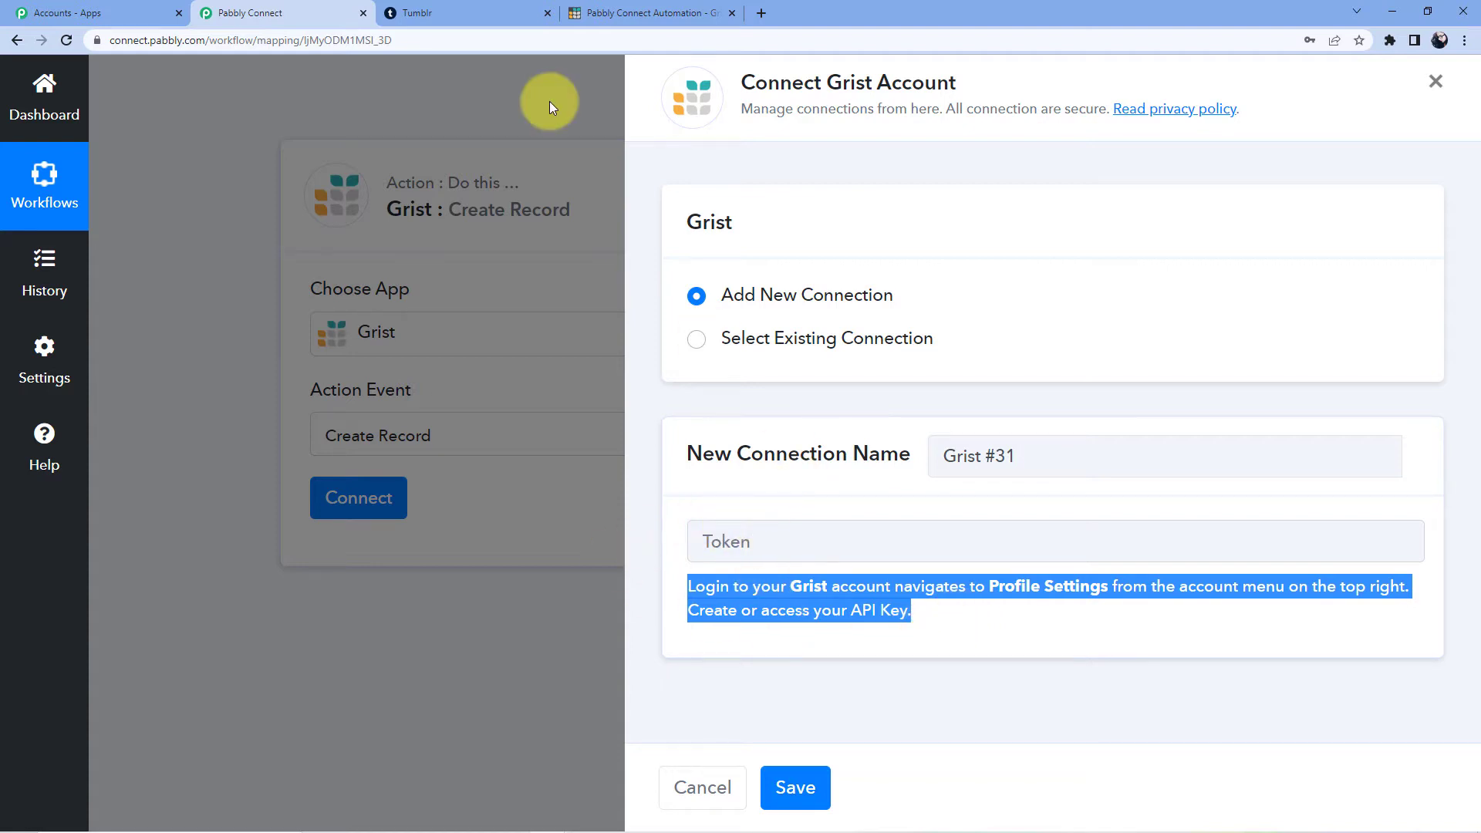
left_click(619, 8)
left_click(1397, 80)
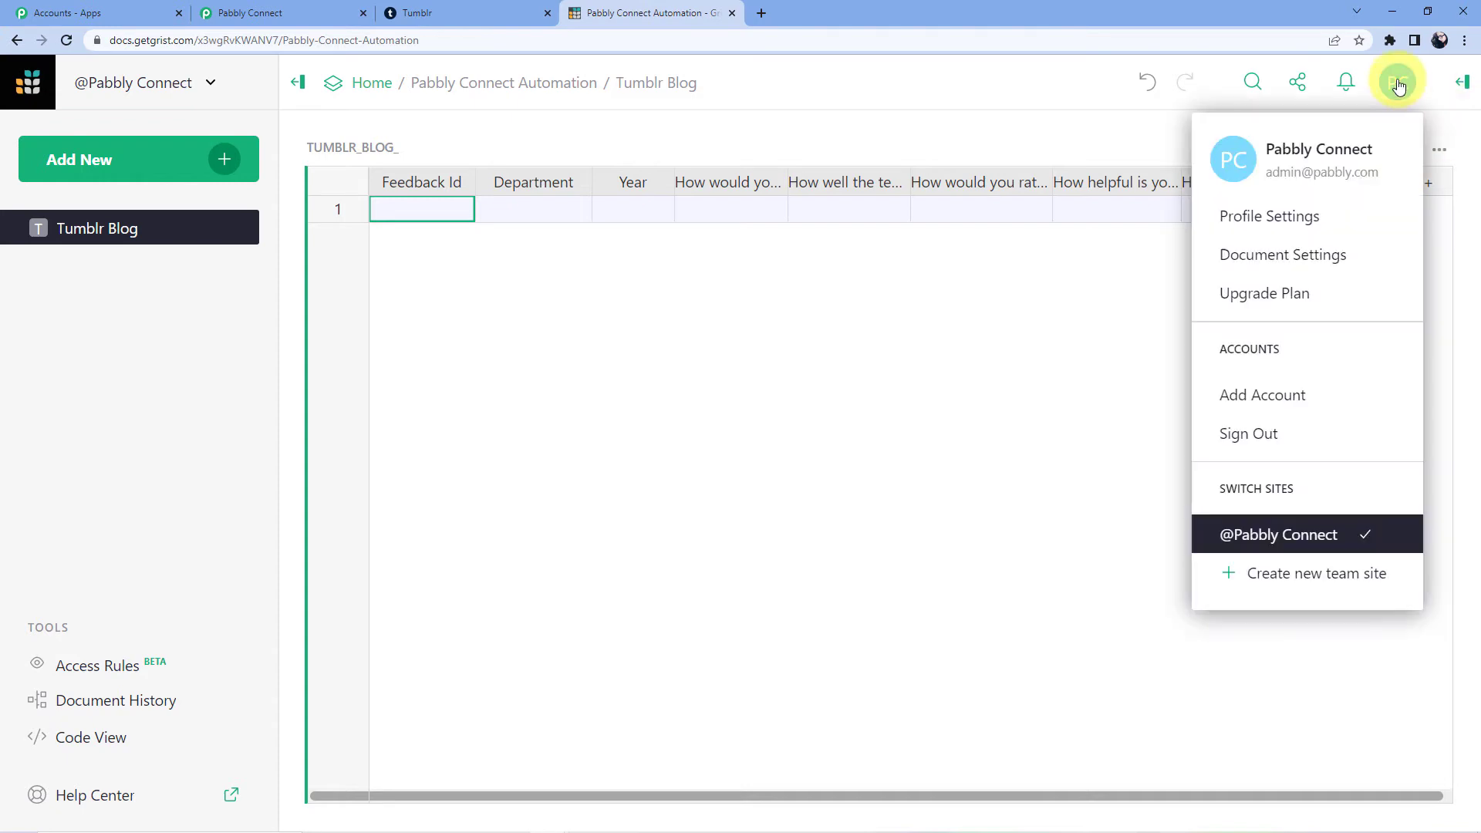
left_click(1284, 215)
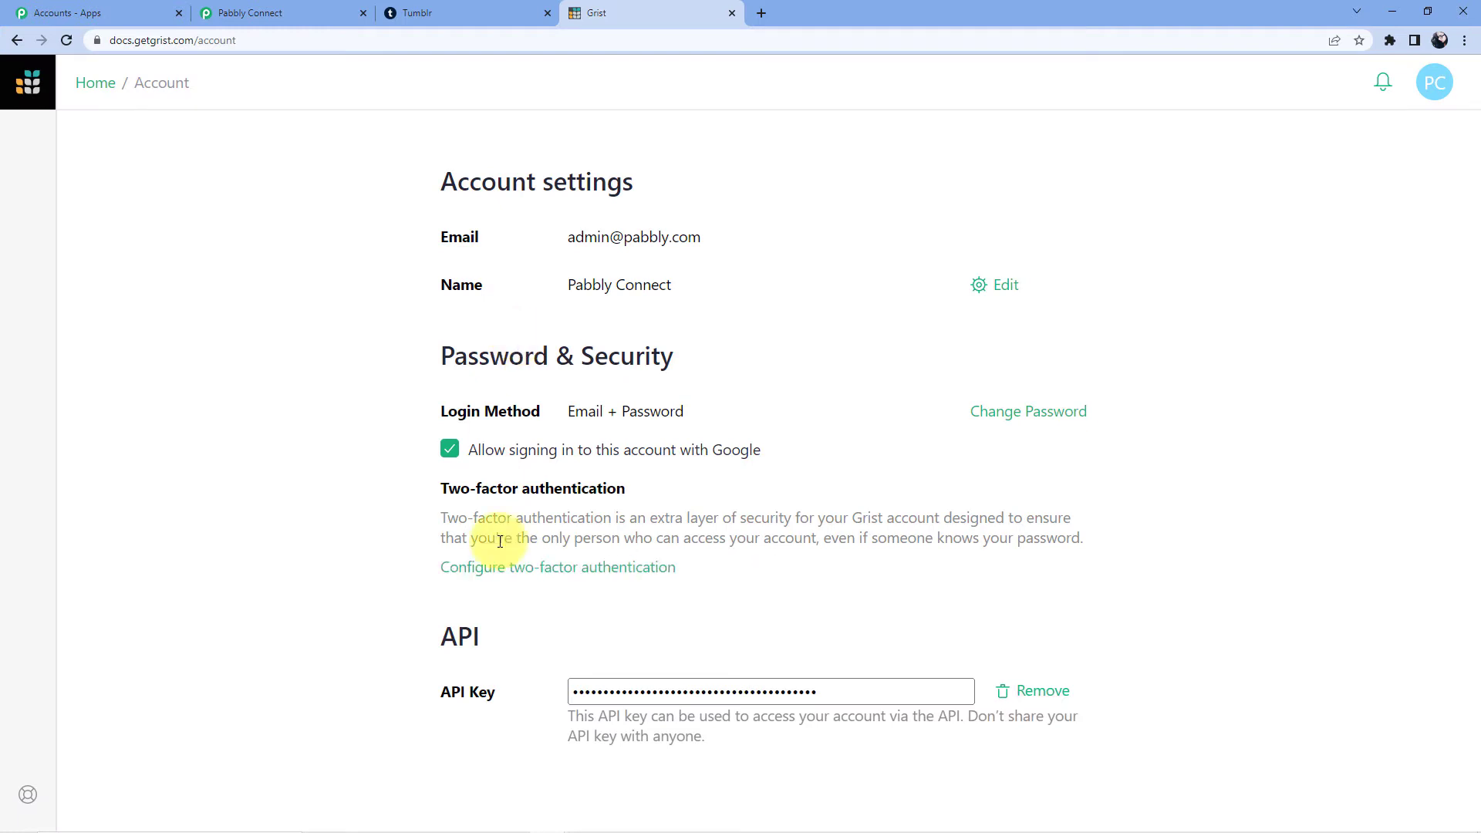
left_click(887, 692)
right_click(855, 693)
left_click(894, 706)
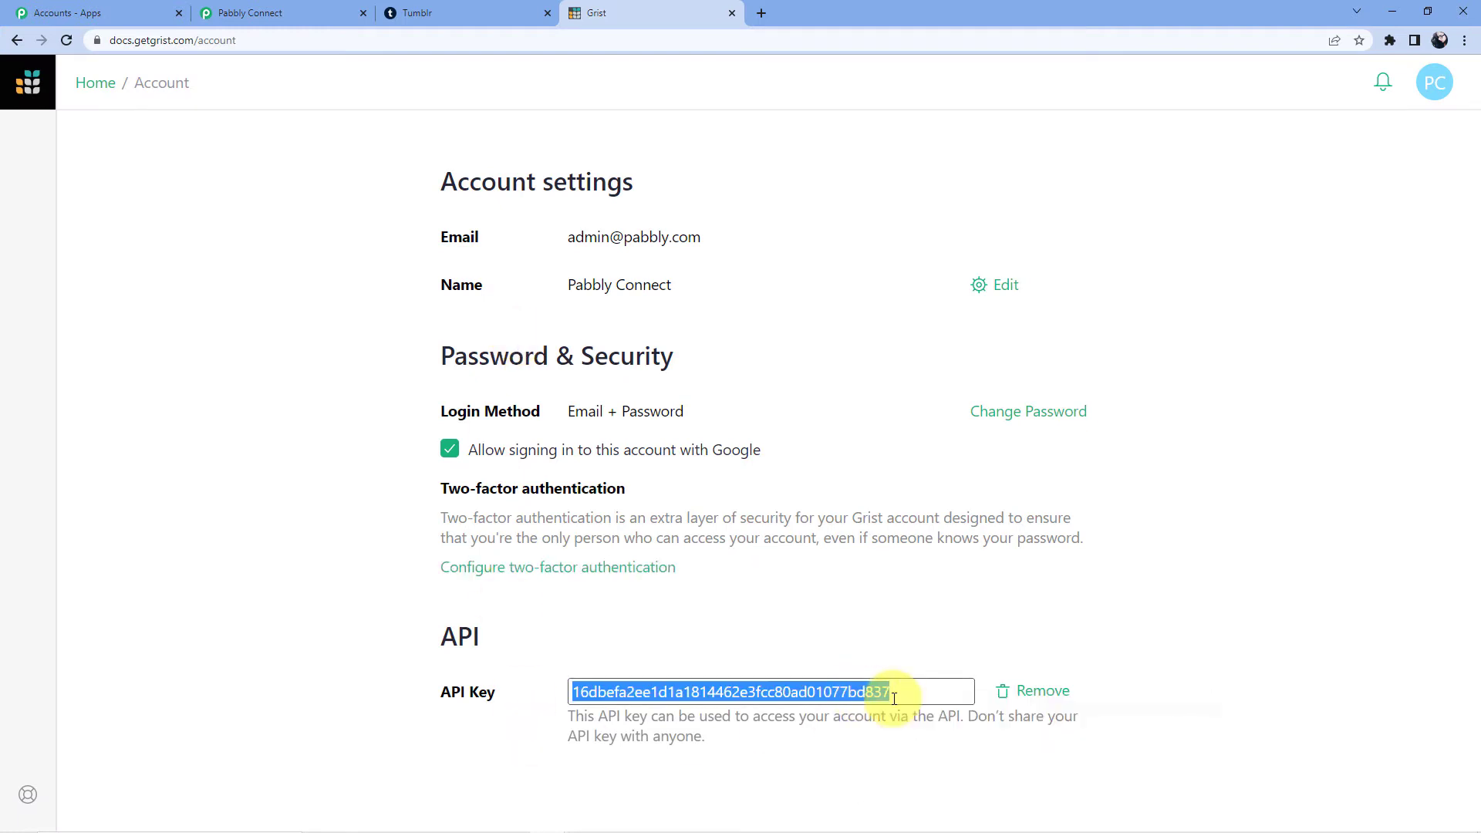
Step: Return to Pabbly Connect, paste the API key as the new Grist connection's token, and save the connection
left_click(250, 12)
left_click(728, 532)
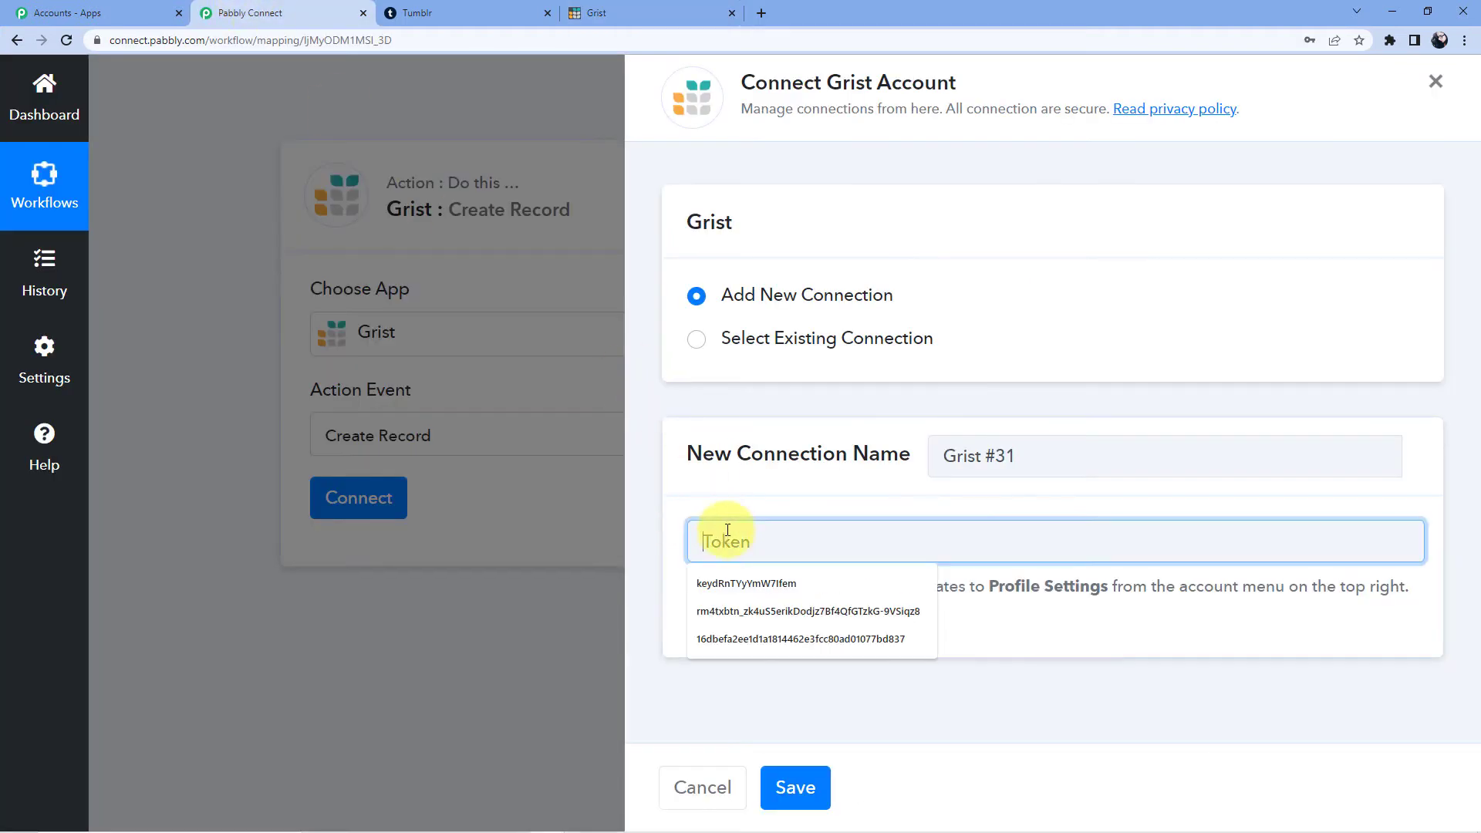
key("ctrl+v")
left_click(784, 776)
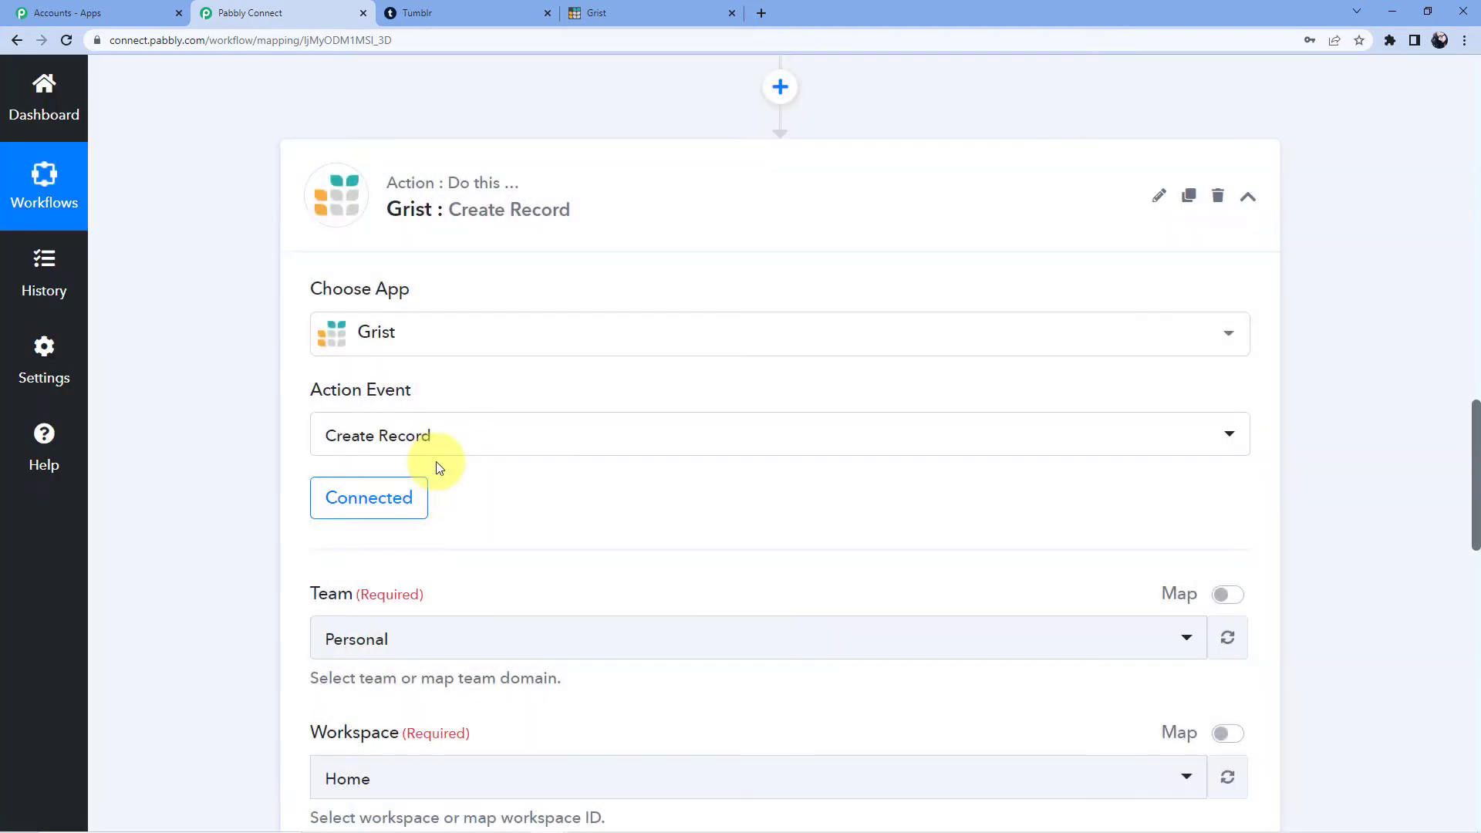
Step: Set the Grist action's team to Personal and its workspace to Home
scroll(439, 462, "down", 4)
left_click(426, 339)
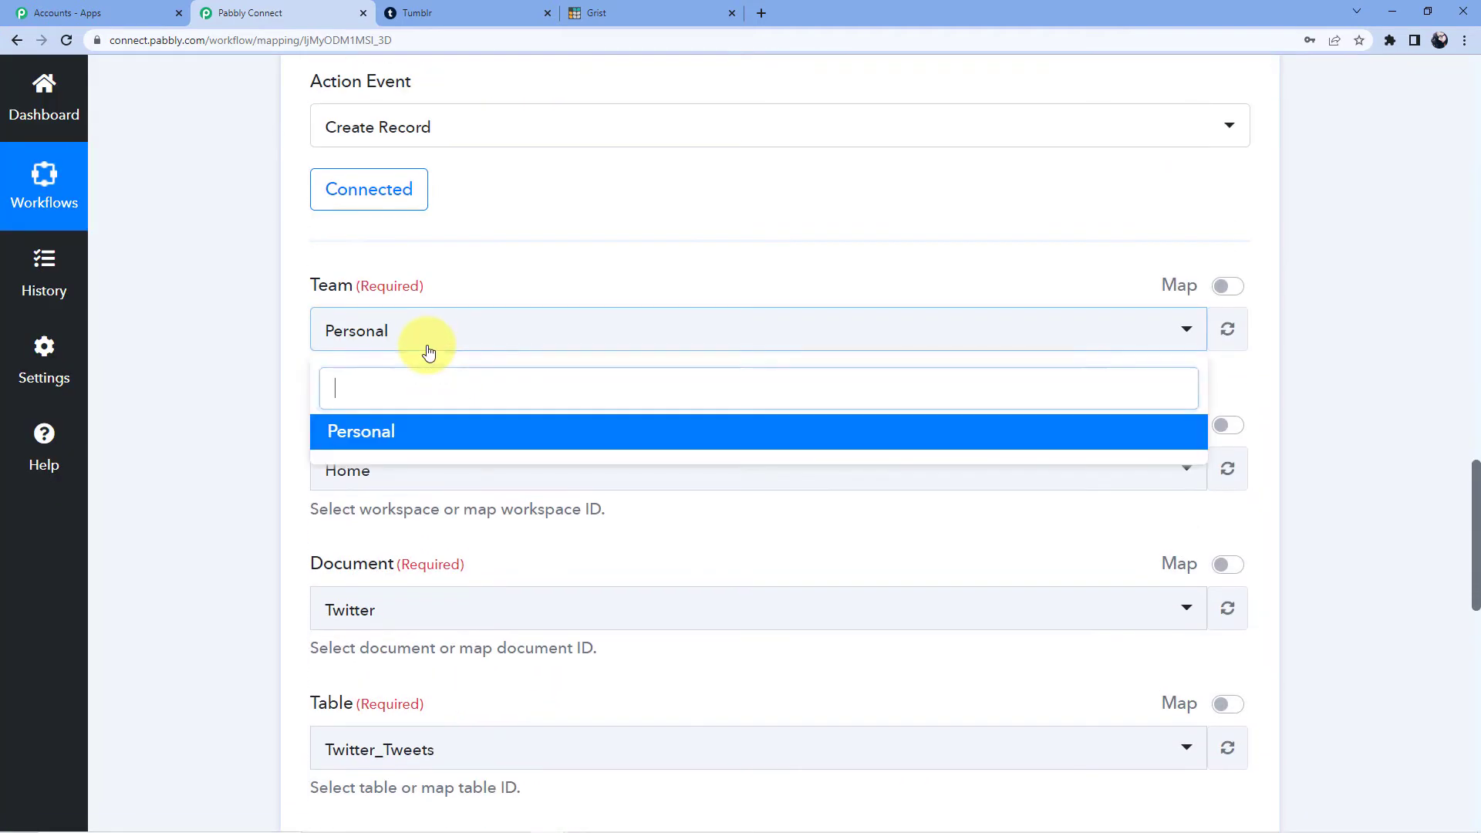
left_click(411, 433)
scroll(432, 324, "down", 3)
left_click(403, 238)
left_click(415, 341)
Step: Switch to Grist, go through All Documents, and open the Pabbly Connect Automation document
left_click(618, 13)
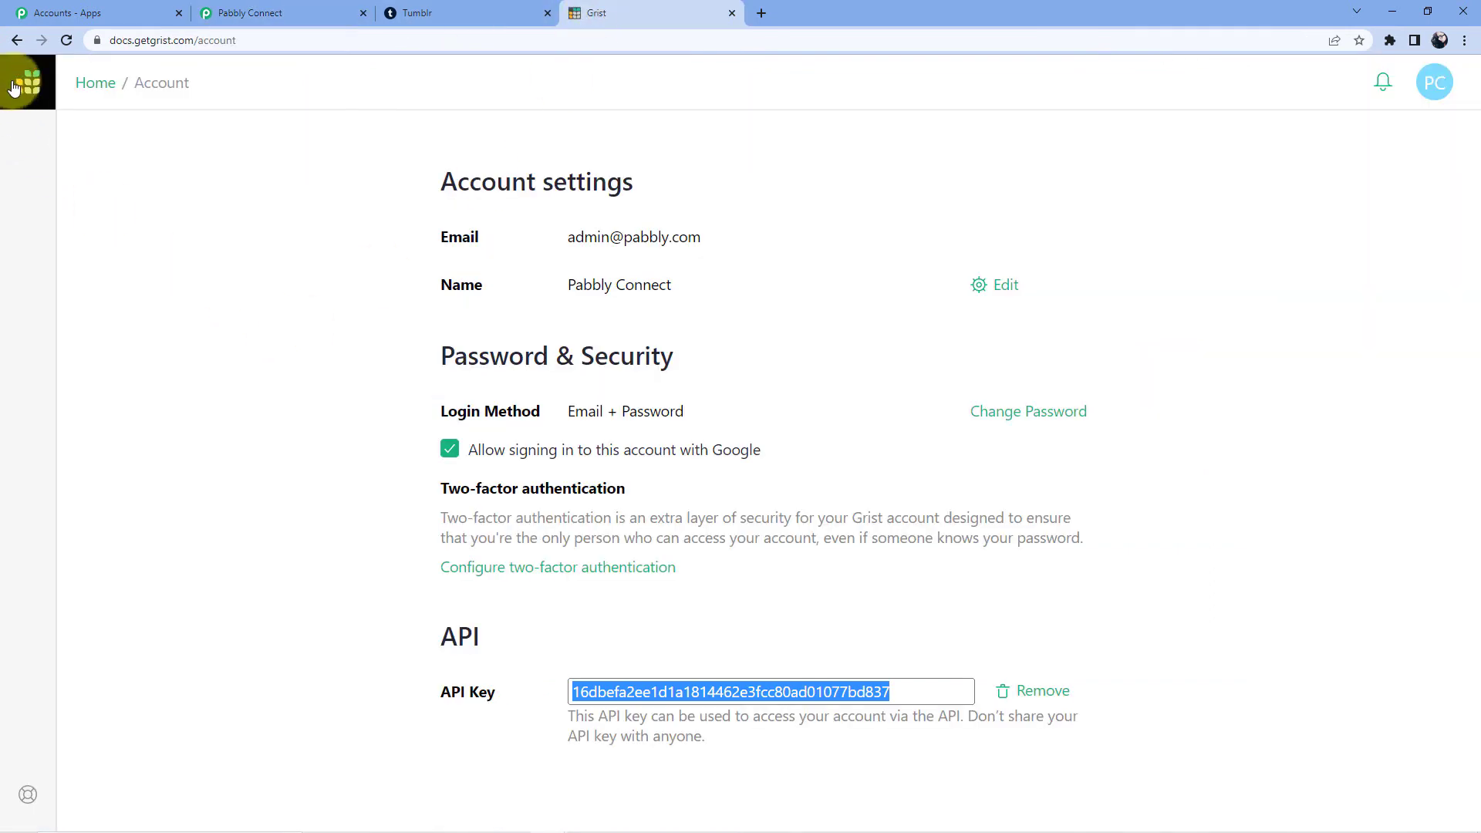
key("F5")
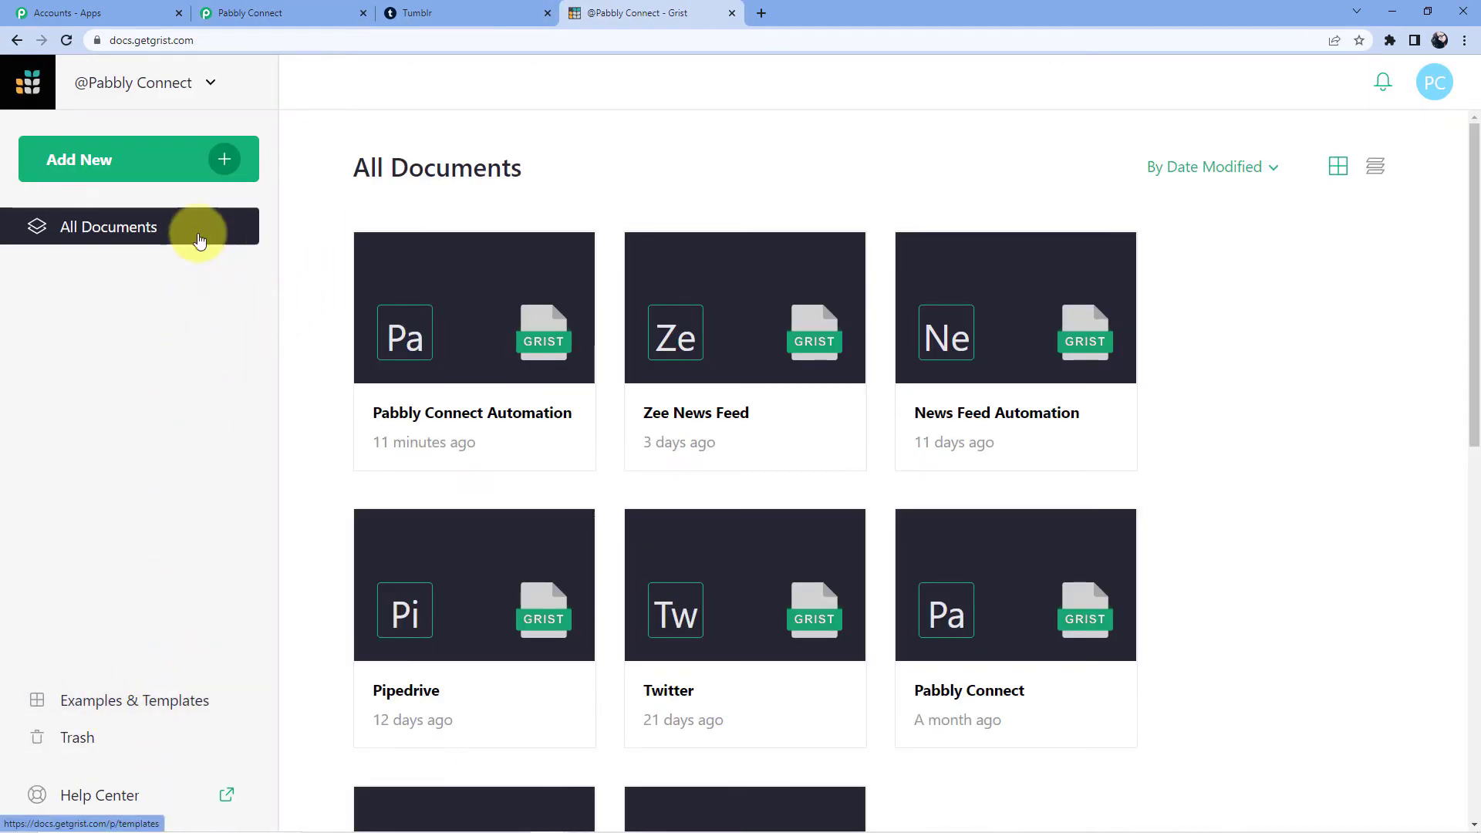
scroll(555, 617, "down", 3)
scroll(511, 553, "up", 3)
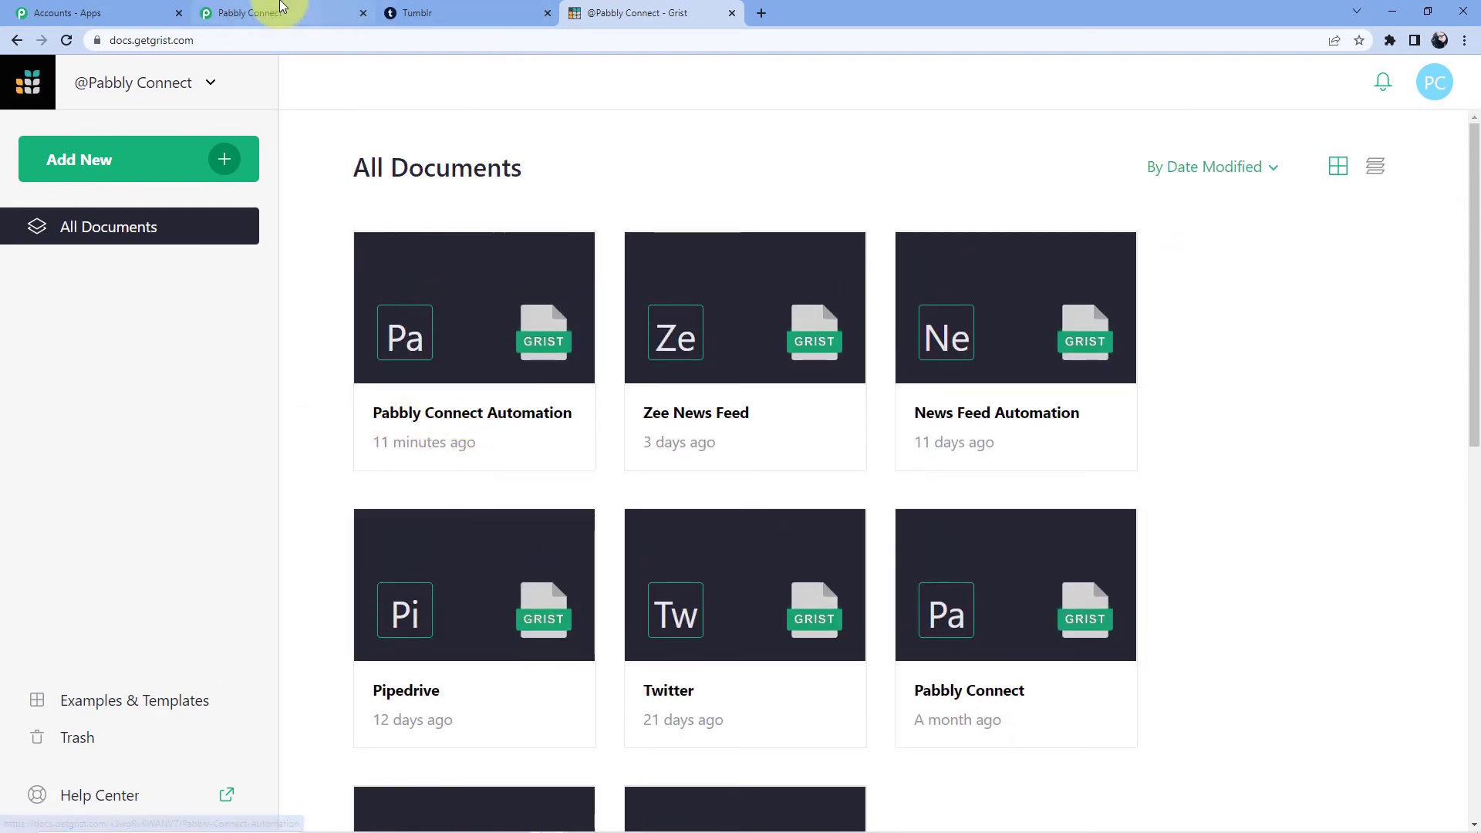
left_click(460, 297)
Step: Return to the Pabbly Connect workflow and choose Pabbly Connect Automation as the Grist action's document
left_click(264, 12)
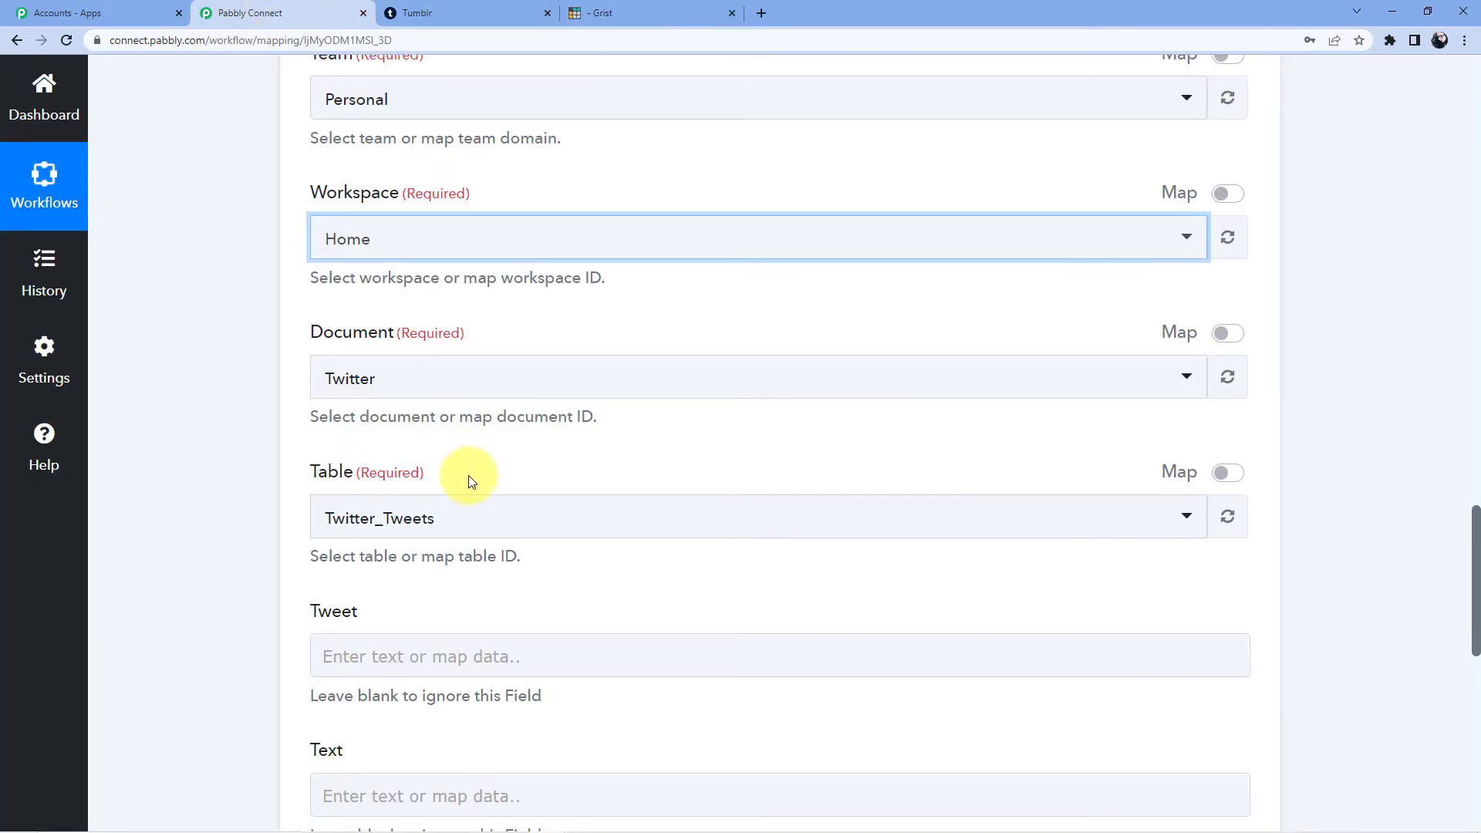
left_click(407, 371)
scroll(439, 552, "down", 1)
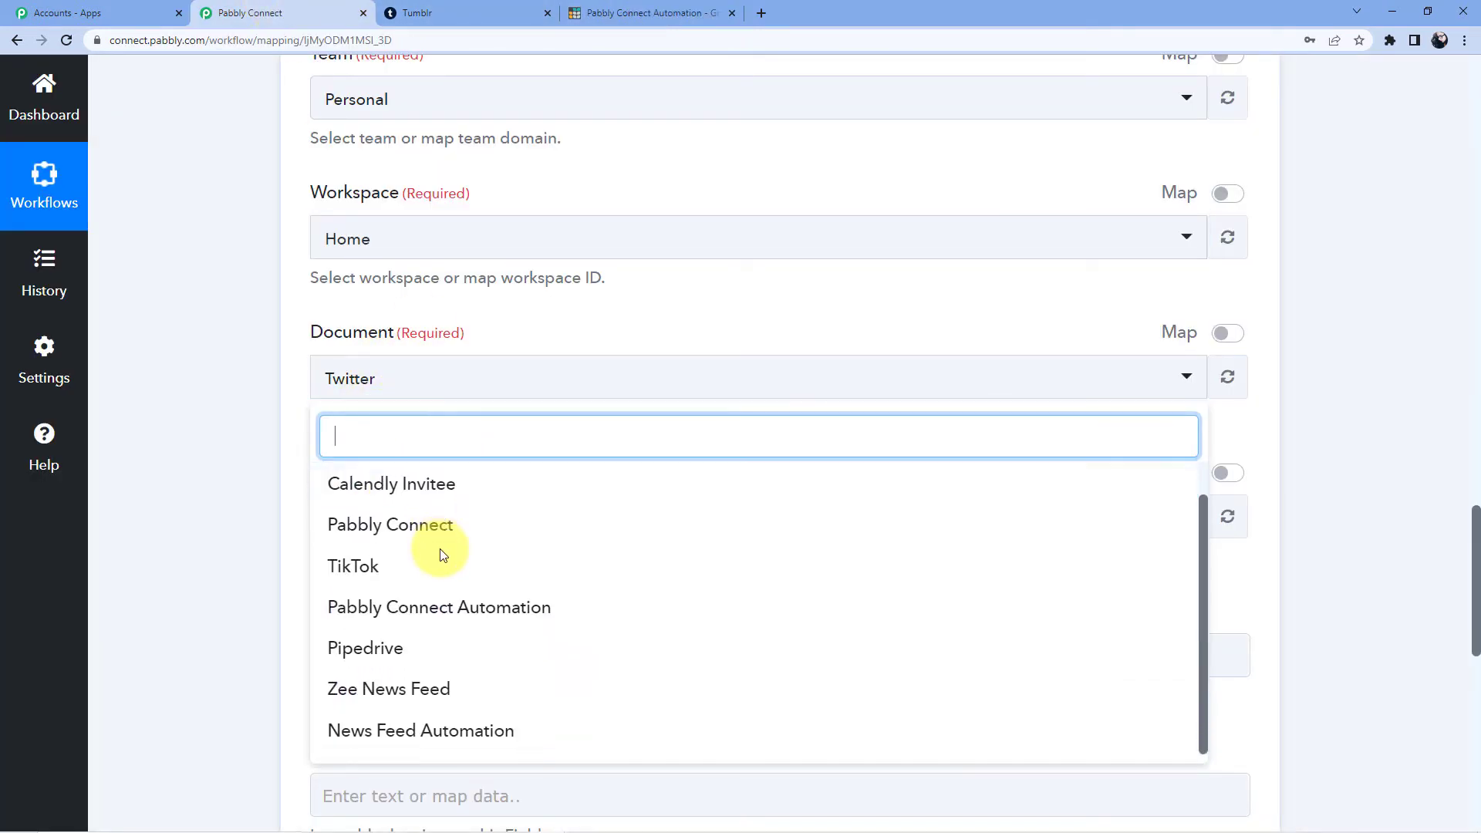
left_click(437, 605)
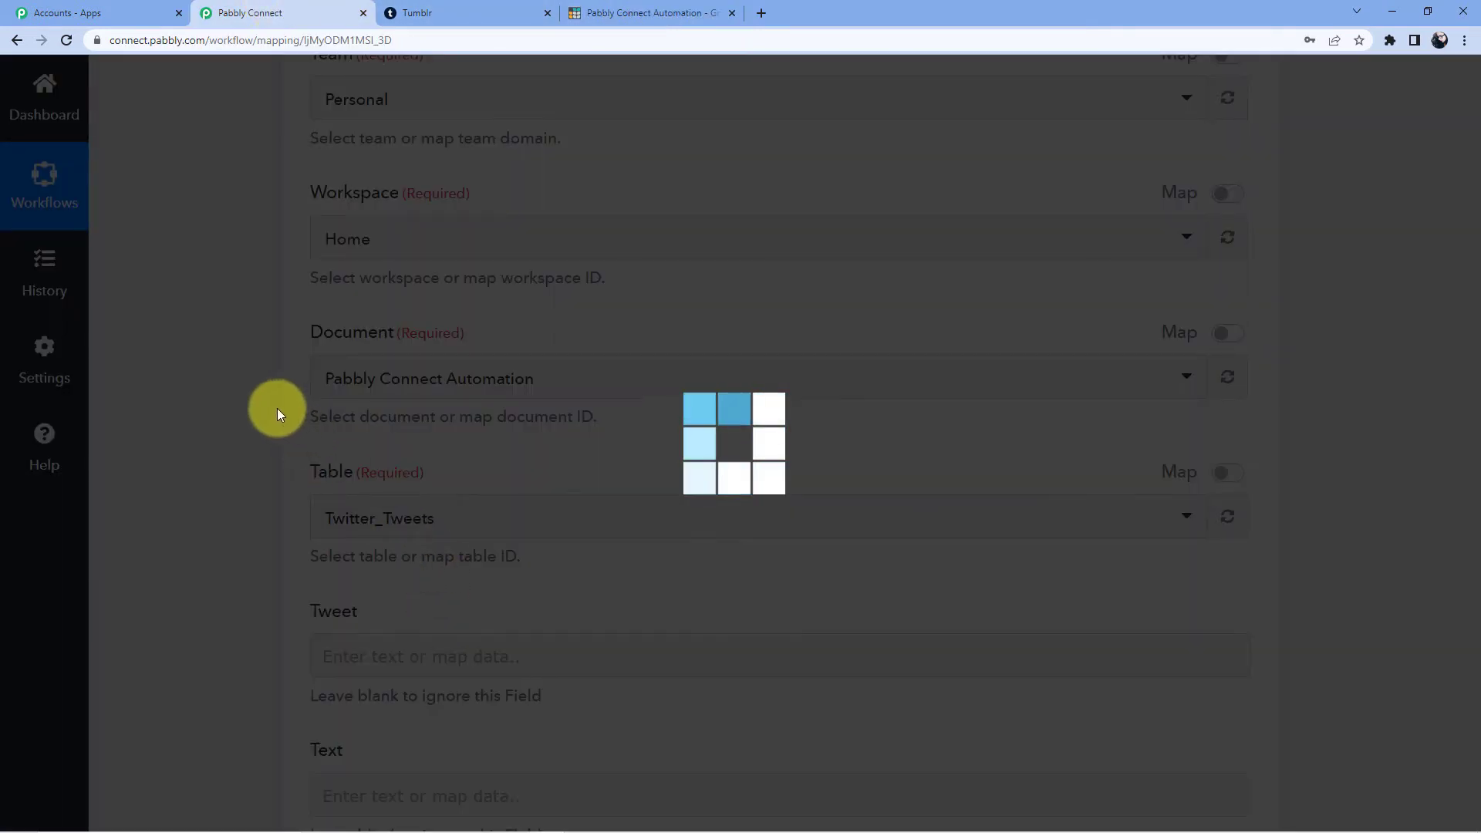
Step: Check the Tumblr Blog table in Grist against the action's Table setting and its column fields
left_click(628, 11)
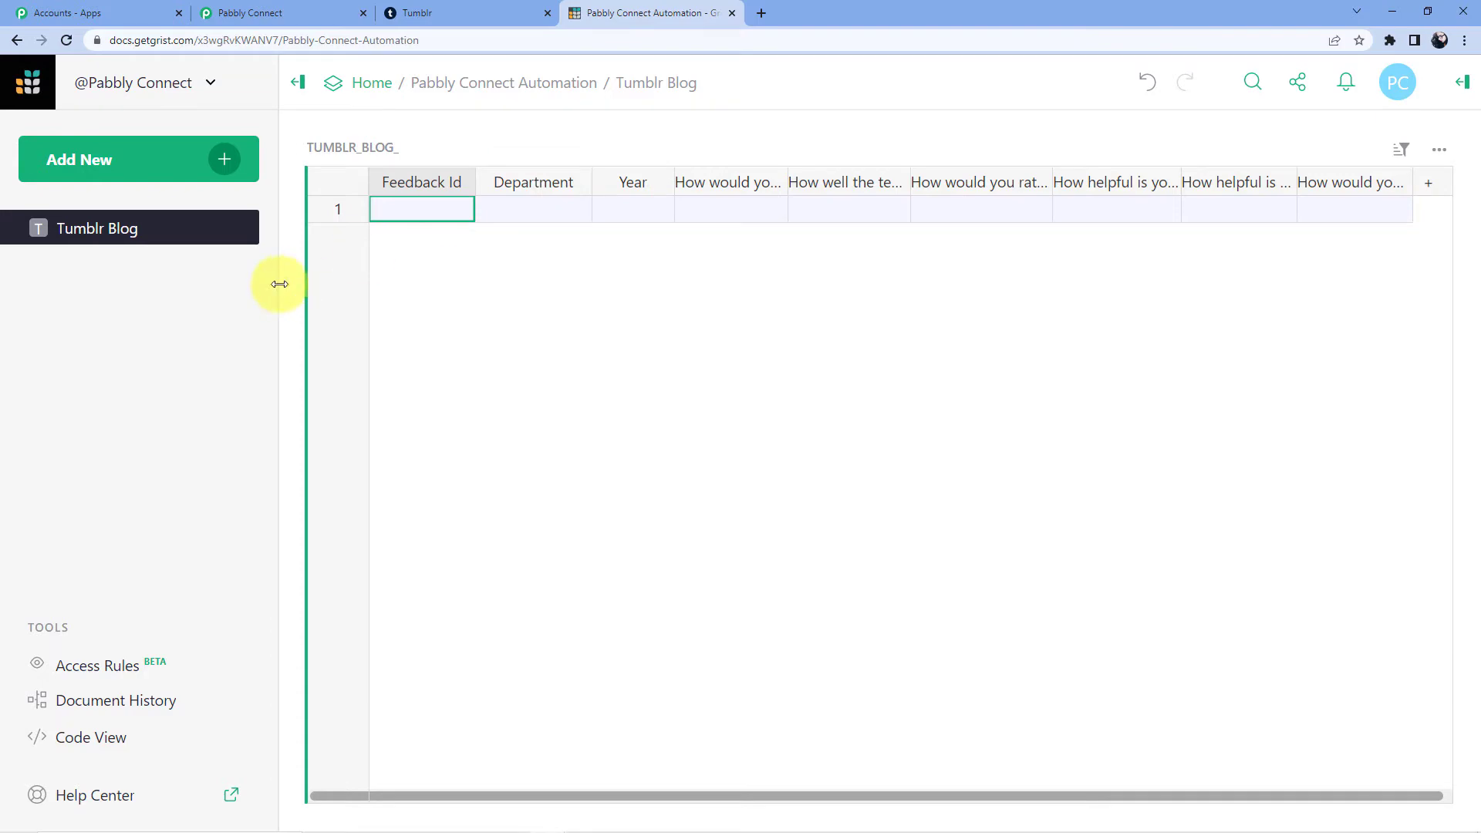
left_click(258, 12)
scroll(397, 514, "down", 1)
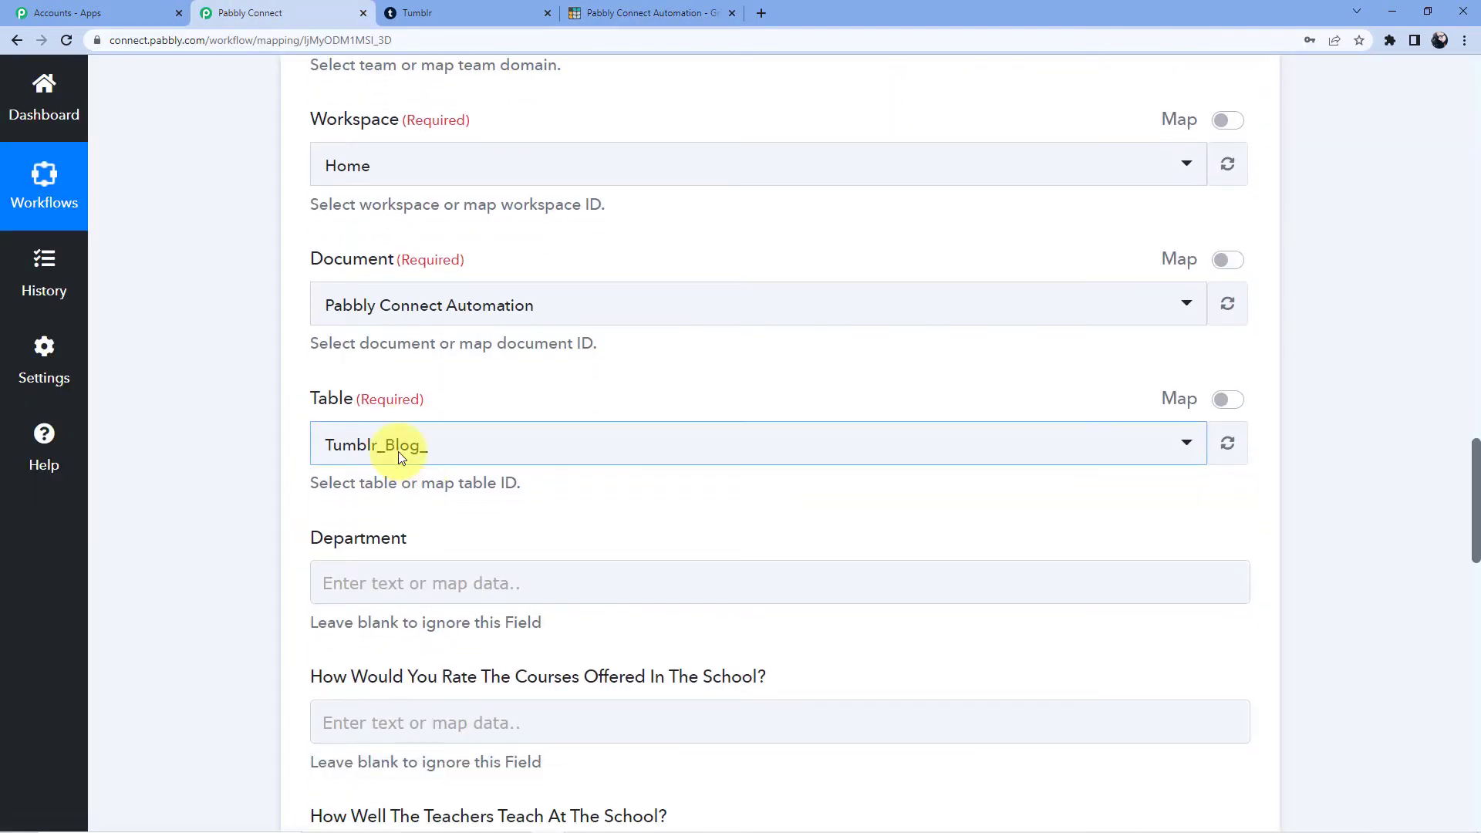
scroll(395, 460, "down", 4)
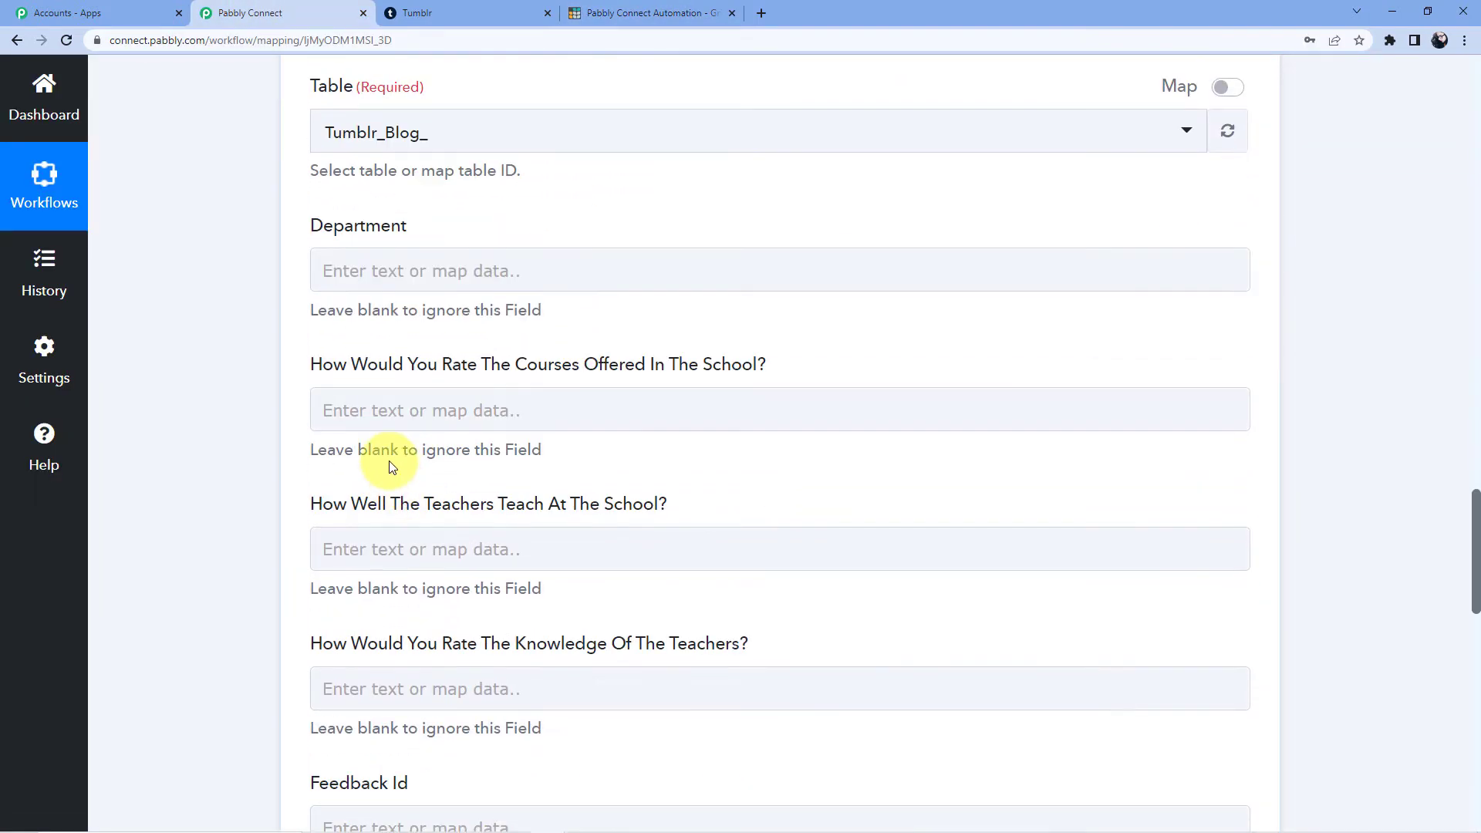
scroll(628, 525, "up", 1)
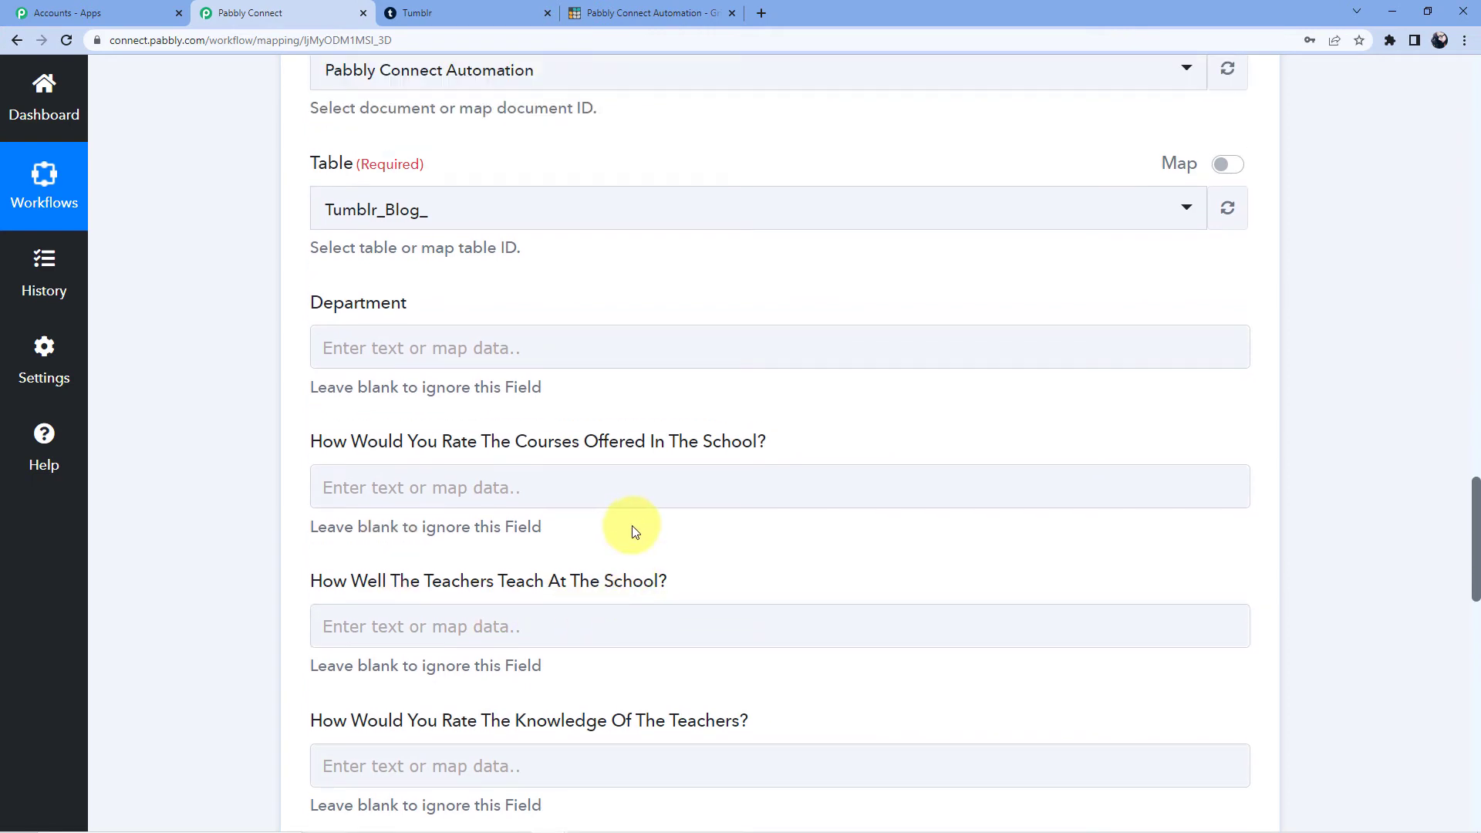
Step: Check the Blog Title, Blog name and Blog URL columns in Grist, and refresh the action's Table setting to fetch them
left_click(629, 8)
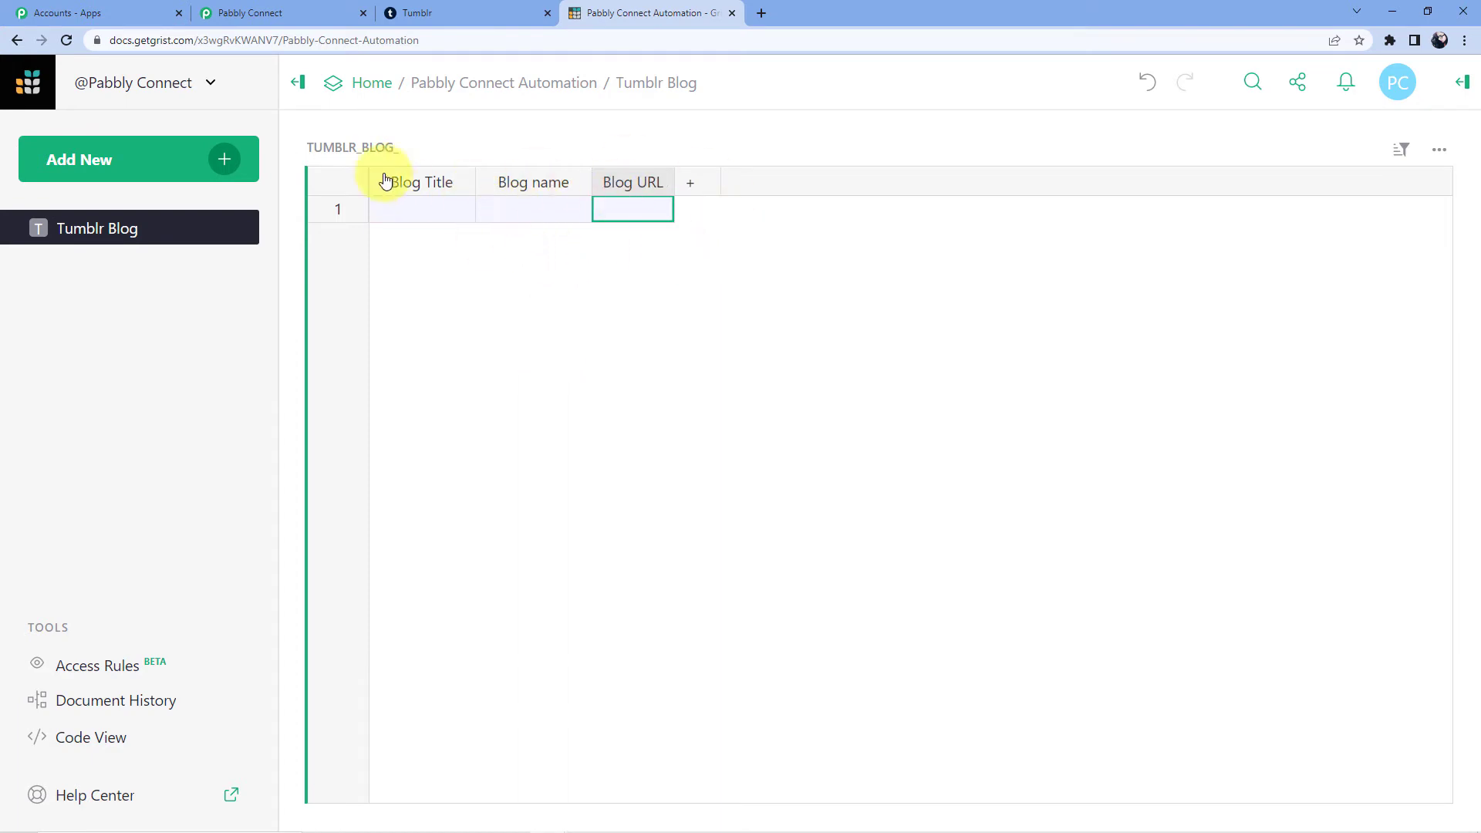
left_click(298, 11)
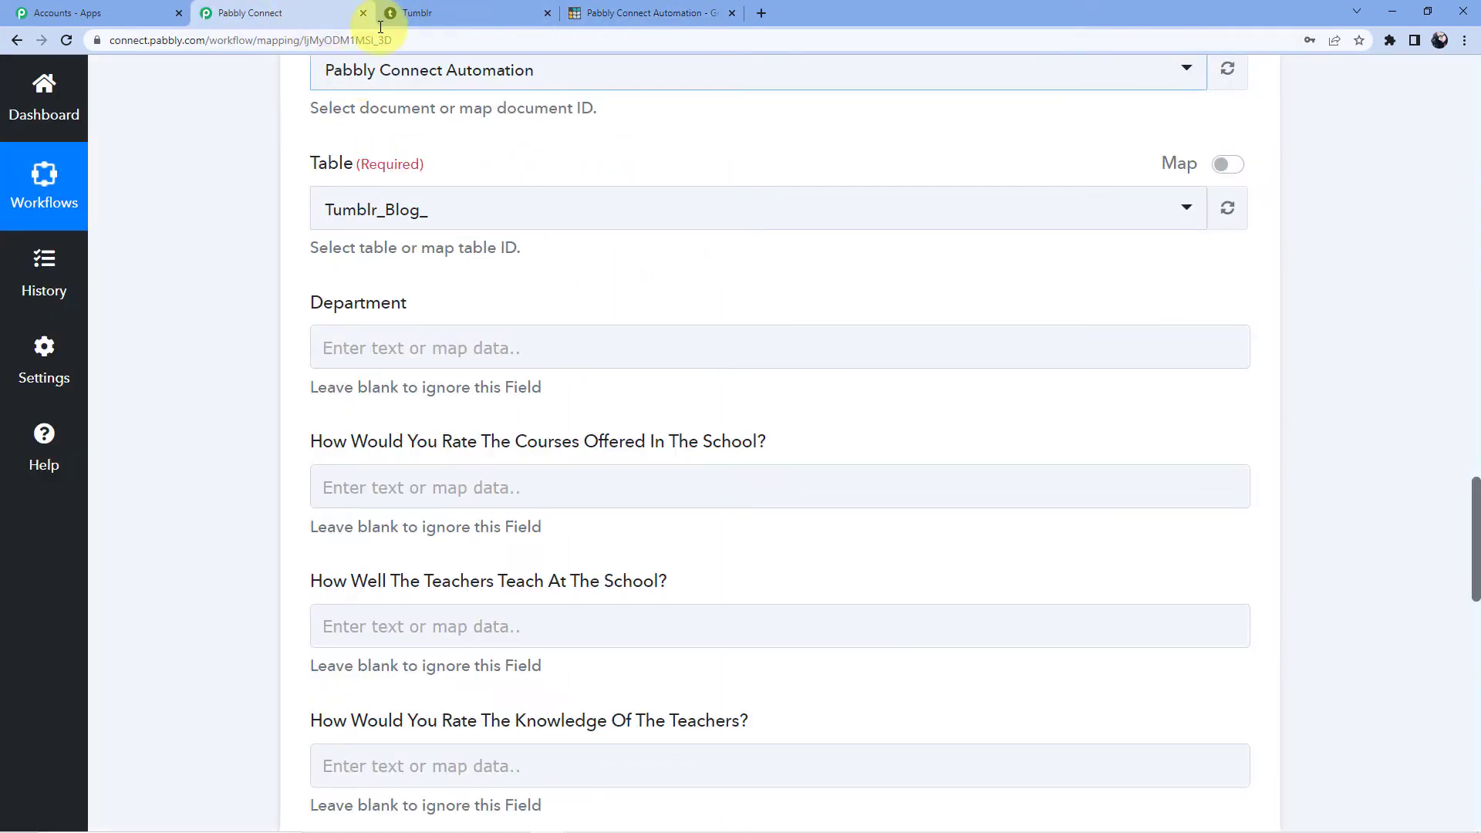
left_click(593, 7)
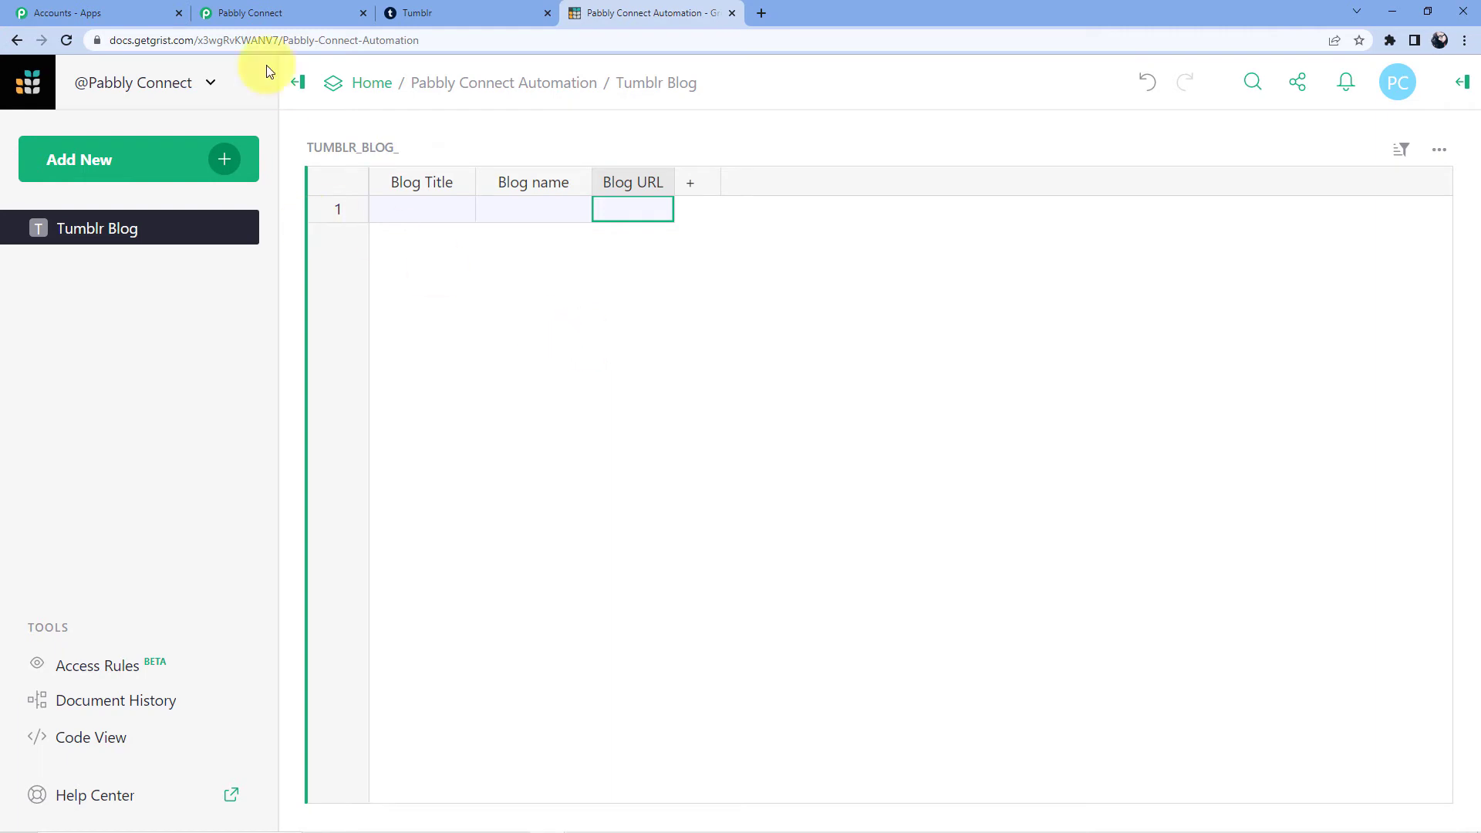
left_click(267, 11)
scroll(966, 265, "up", 2)
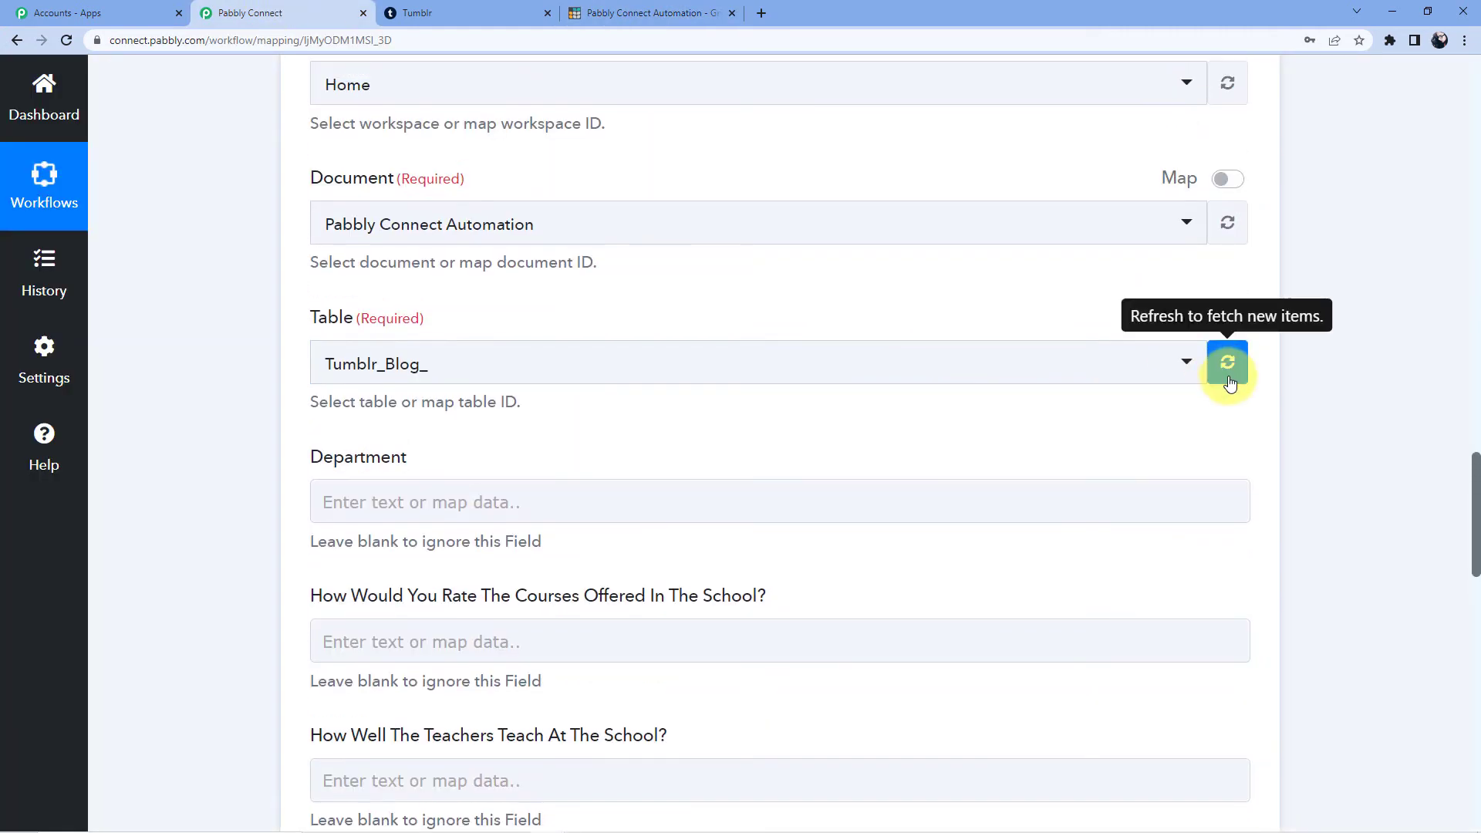
left_click(1228, 362)
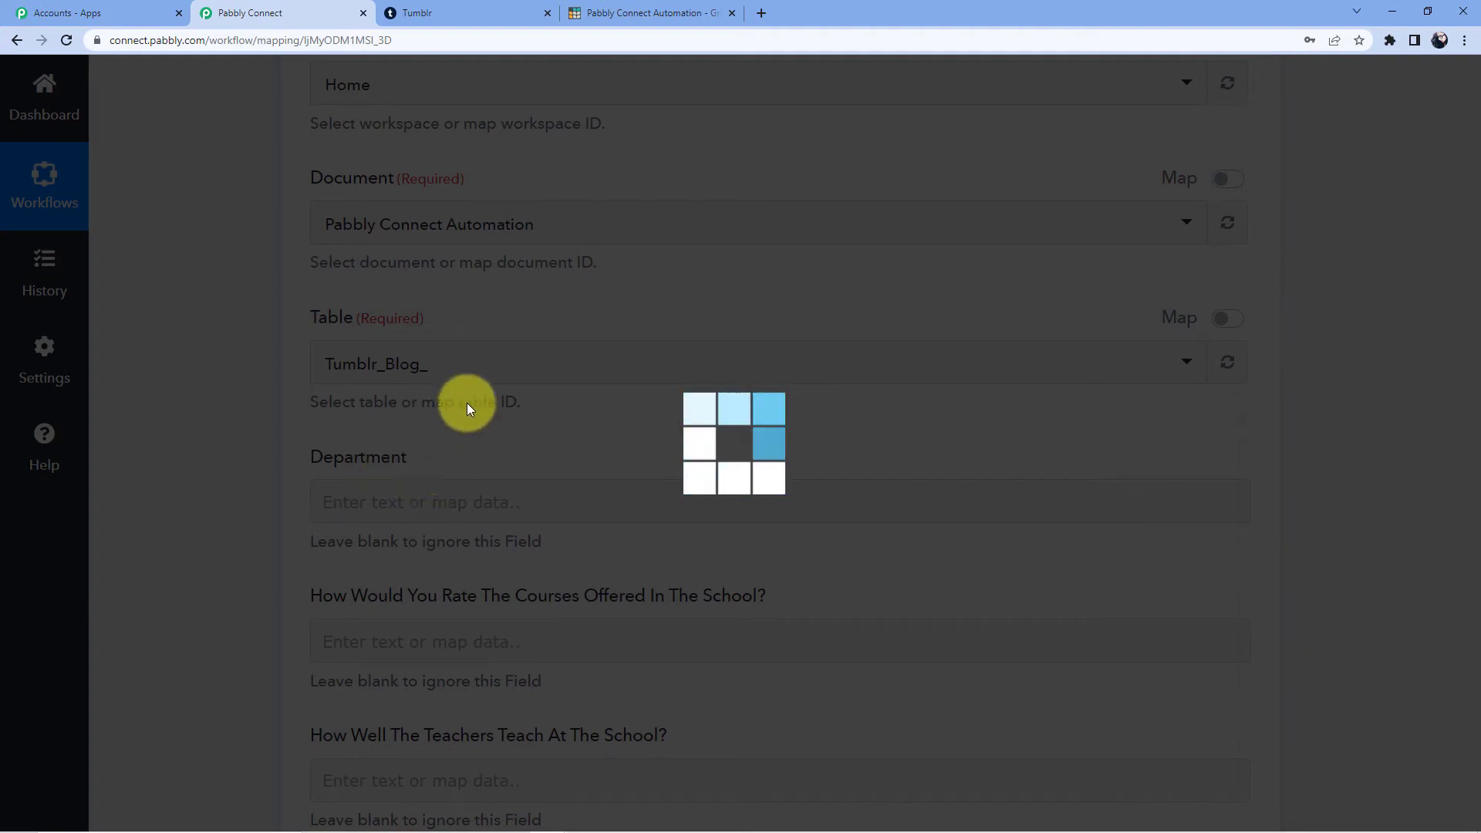
Step: Review the Tumblr trigger's response and map its Blog Name value to the Grist action's Blog Name field
scroll(463, 386, "down", 3)
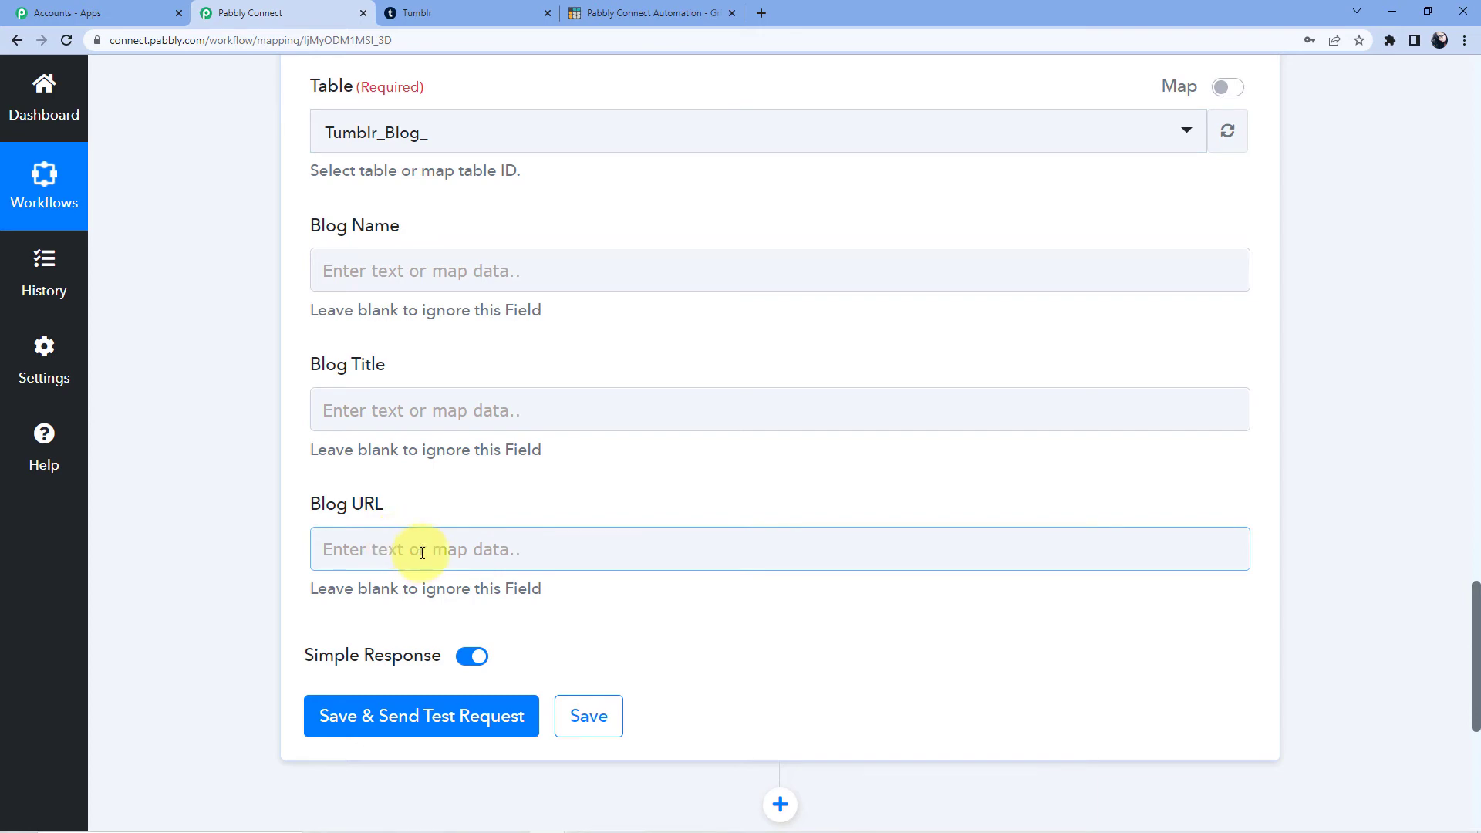
scroll(461, 569, "up", 15)
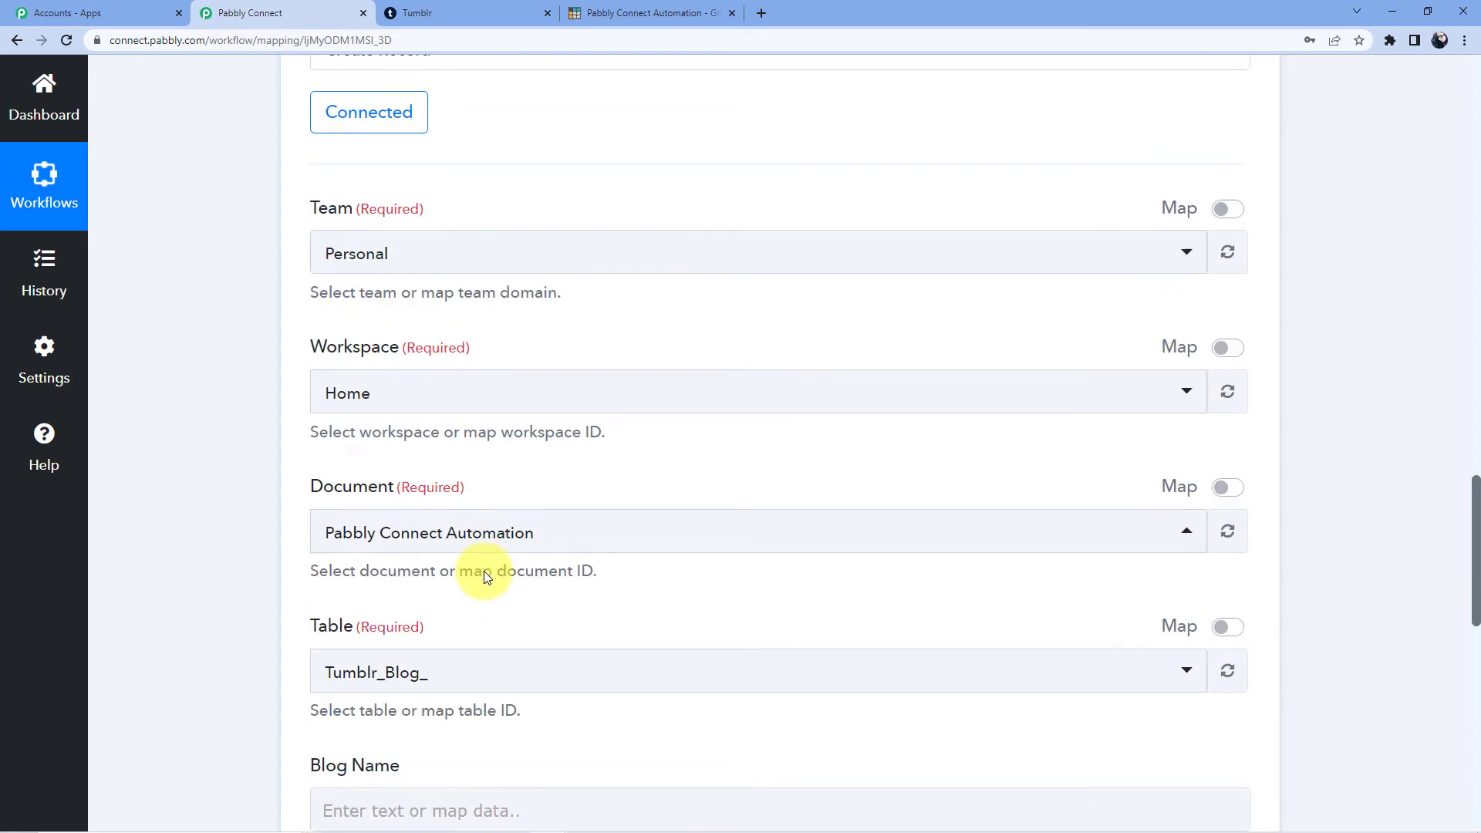
scroll(527, 570, "down", 2)
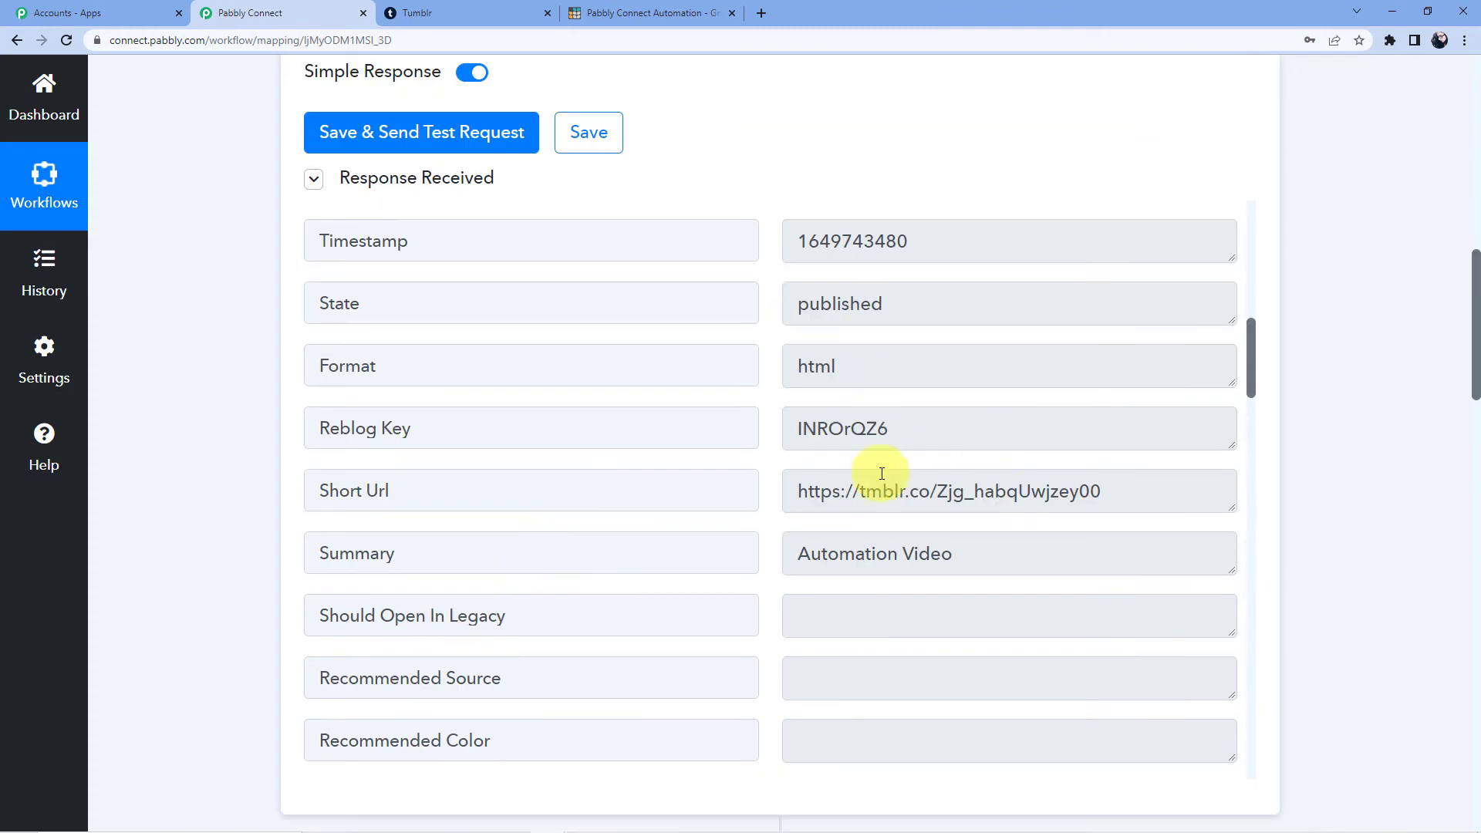
scroll(212, 502, "down", 20)
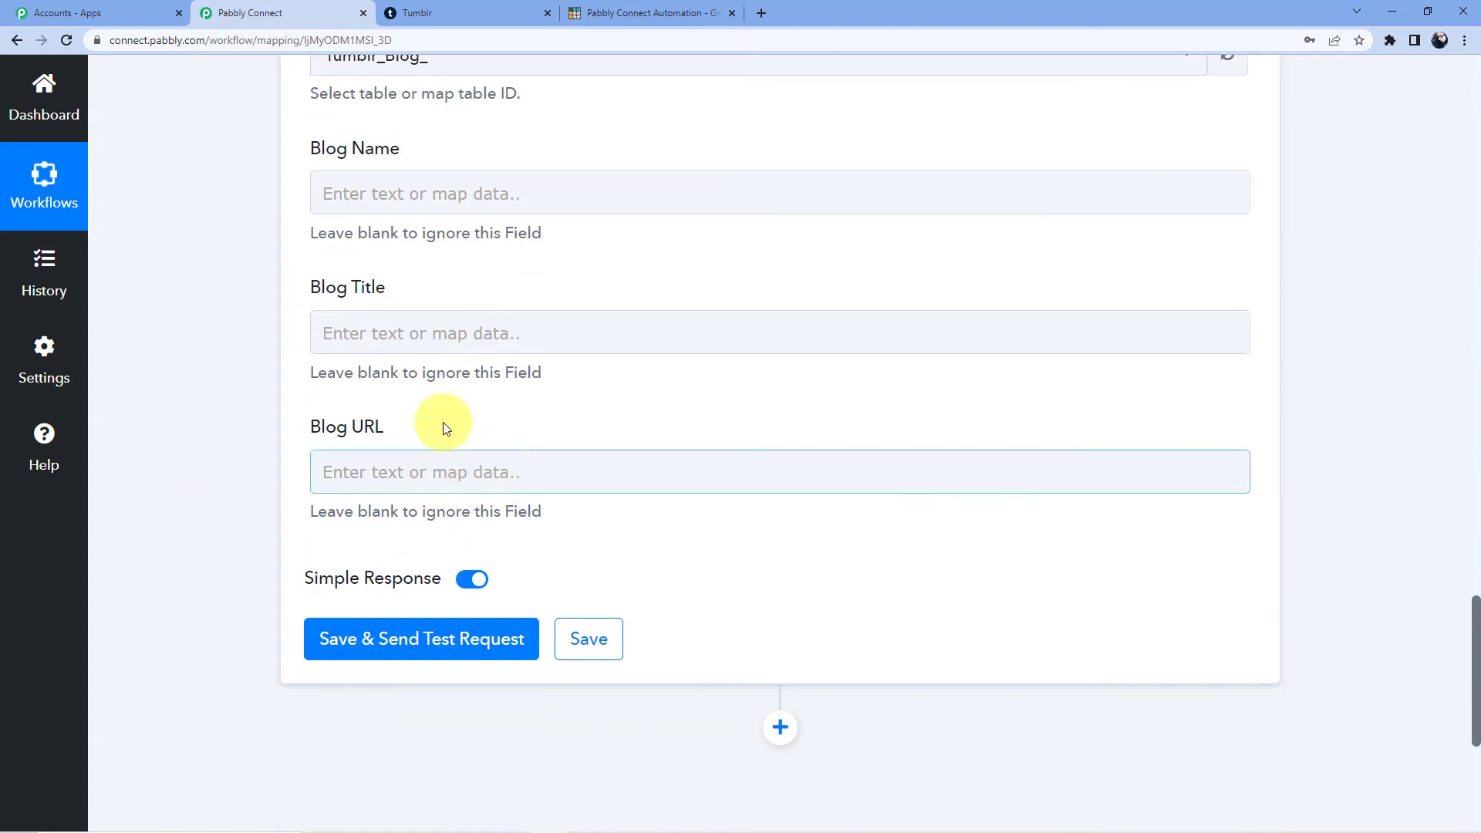
left_click(366, 193)
left_click(455, 305)
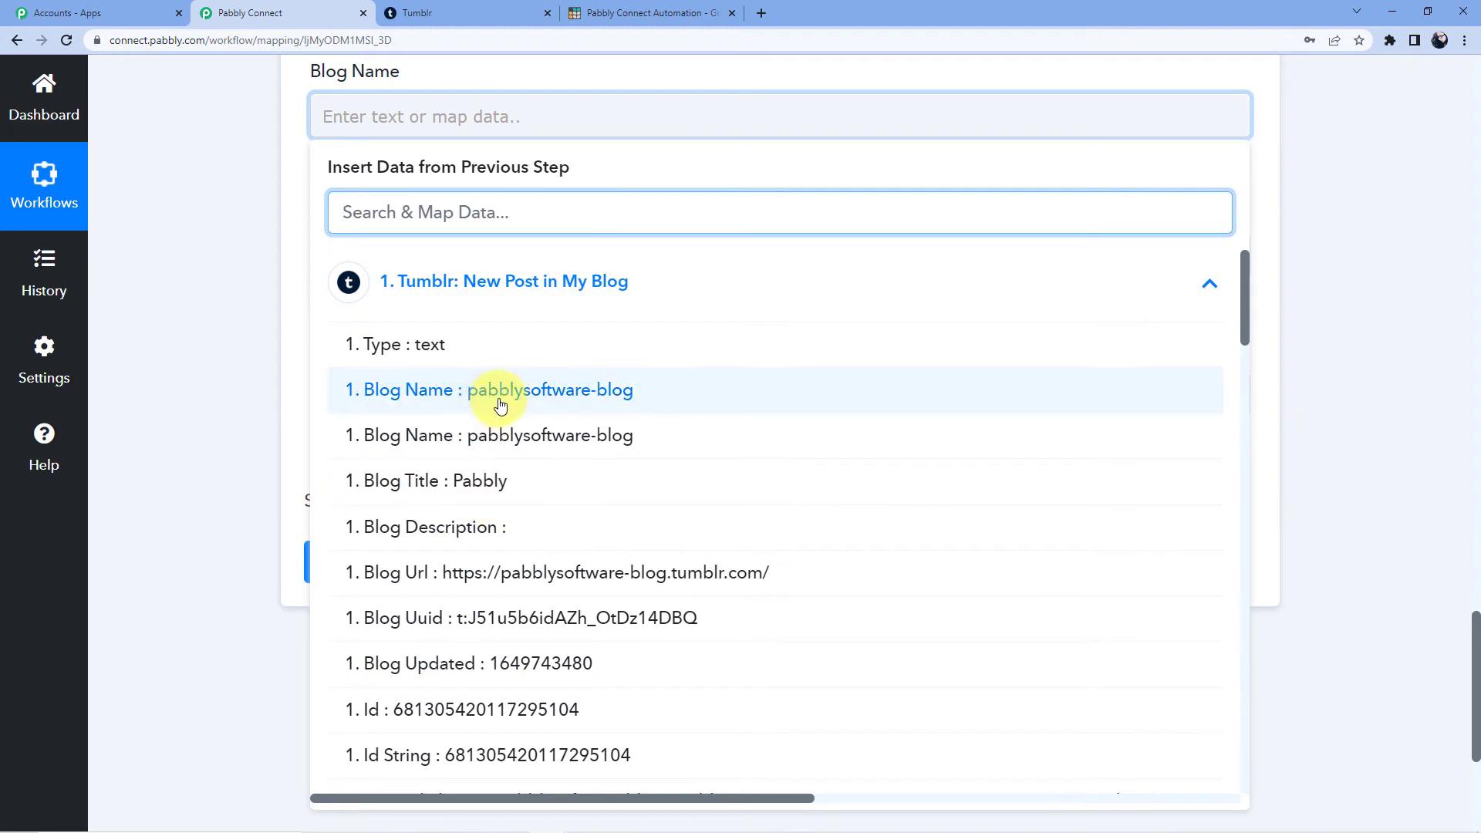
left_click(552, 393)
Step: Map the Tumblr response's Blog Title value to the Blog Title field
left_click(428, 252)
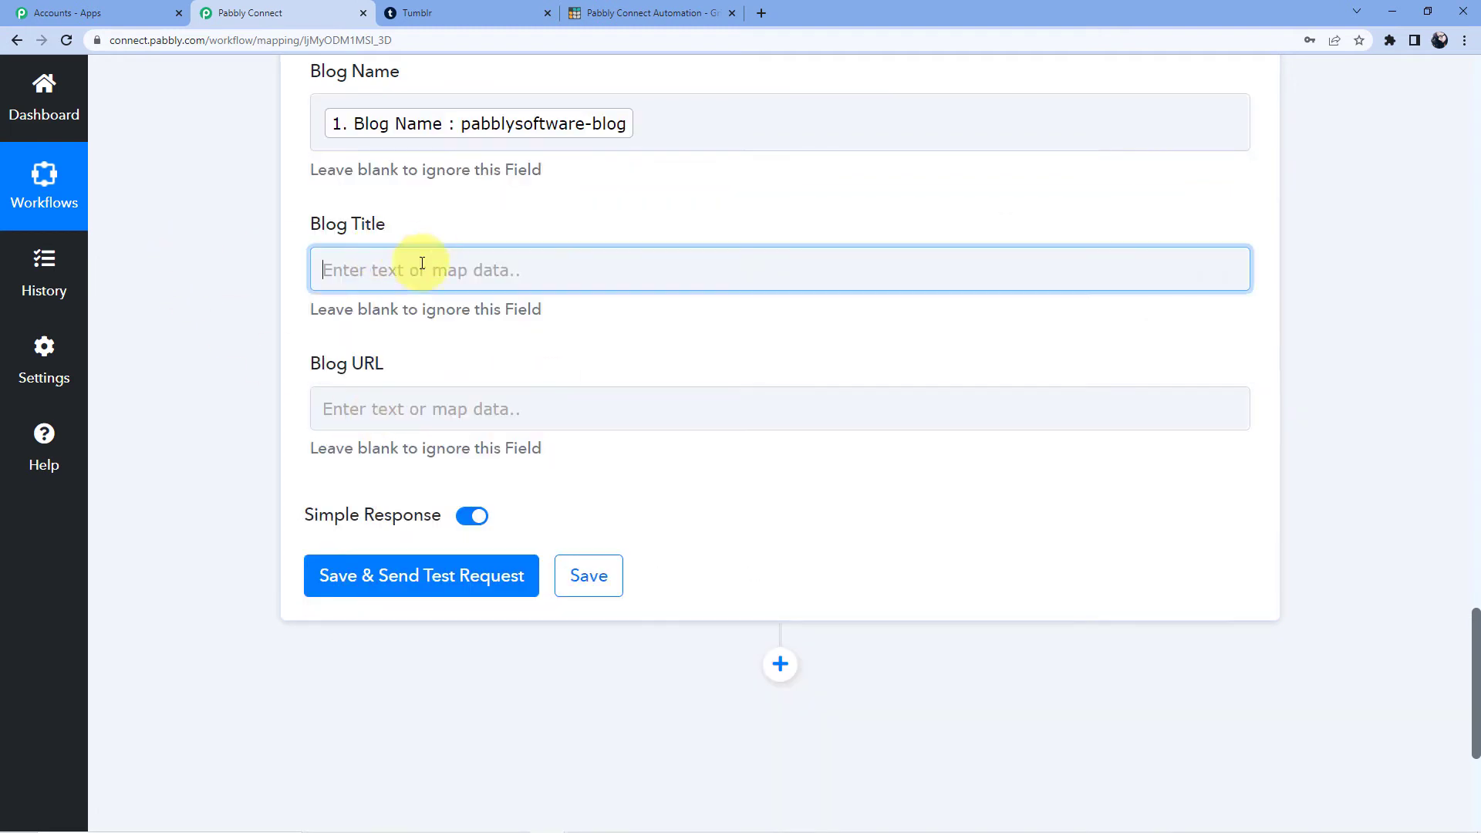
left_click(432, 416)
scroll(432, 463, "down", 2)
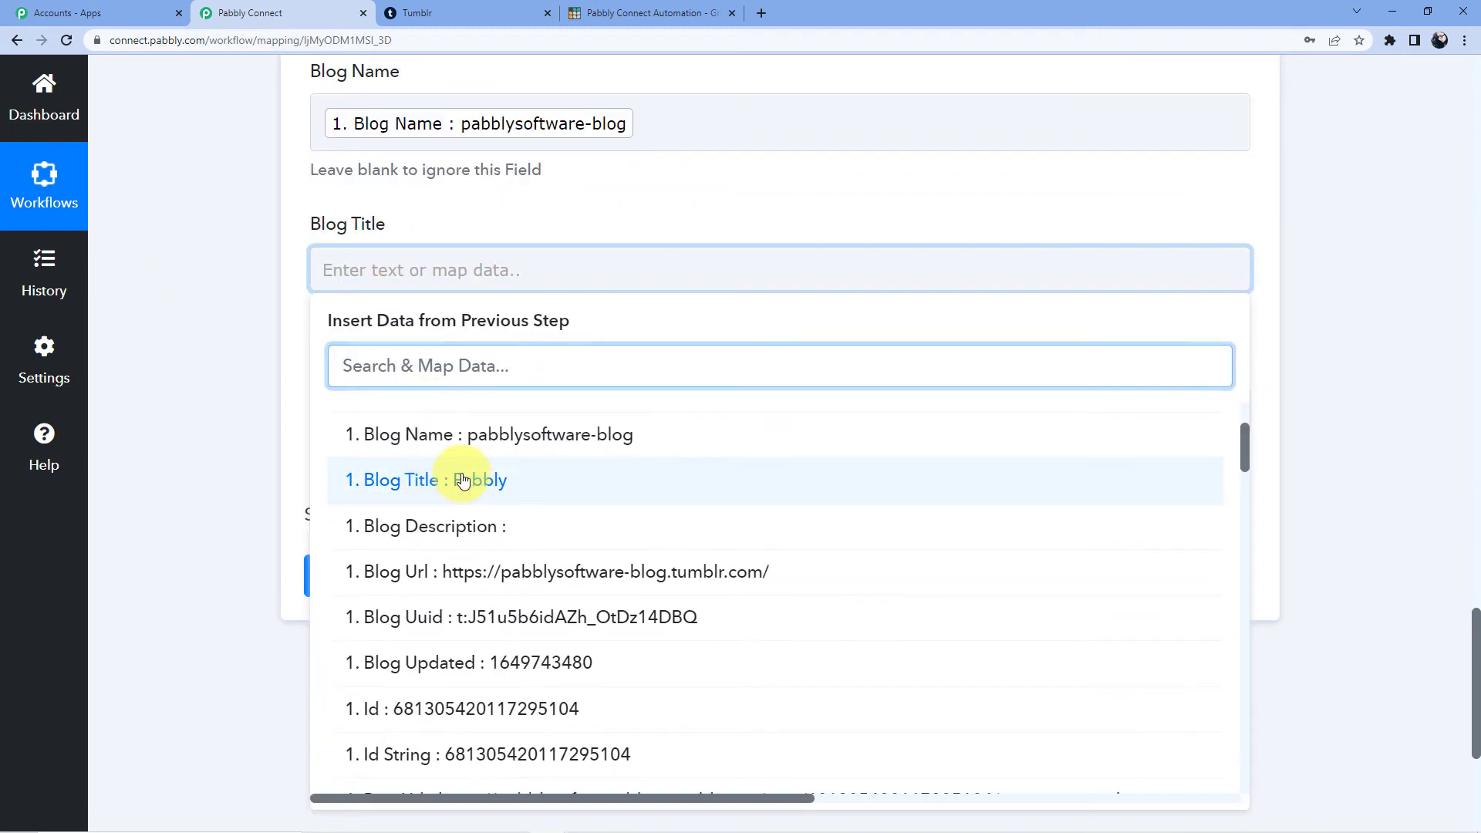
left_click(463, 480)
Step: Map the Tumblr response's Blog Url value to the Blog URL field, then save the Grist action and send its test request
scroll(339, 294, "down", 3)
left_click(402, 193)
left_click(467, 364)
scroll(473, 463, "down", 5)
scroll(494, 378, "up", 1)
left_click(584, 422)
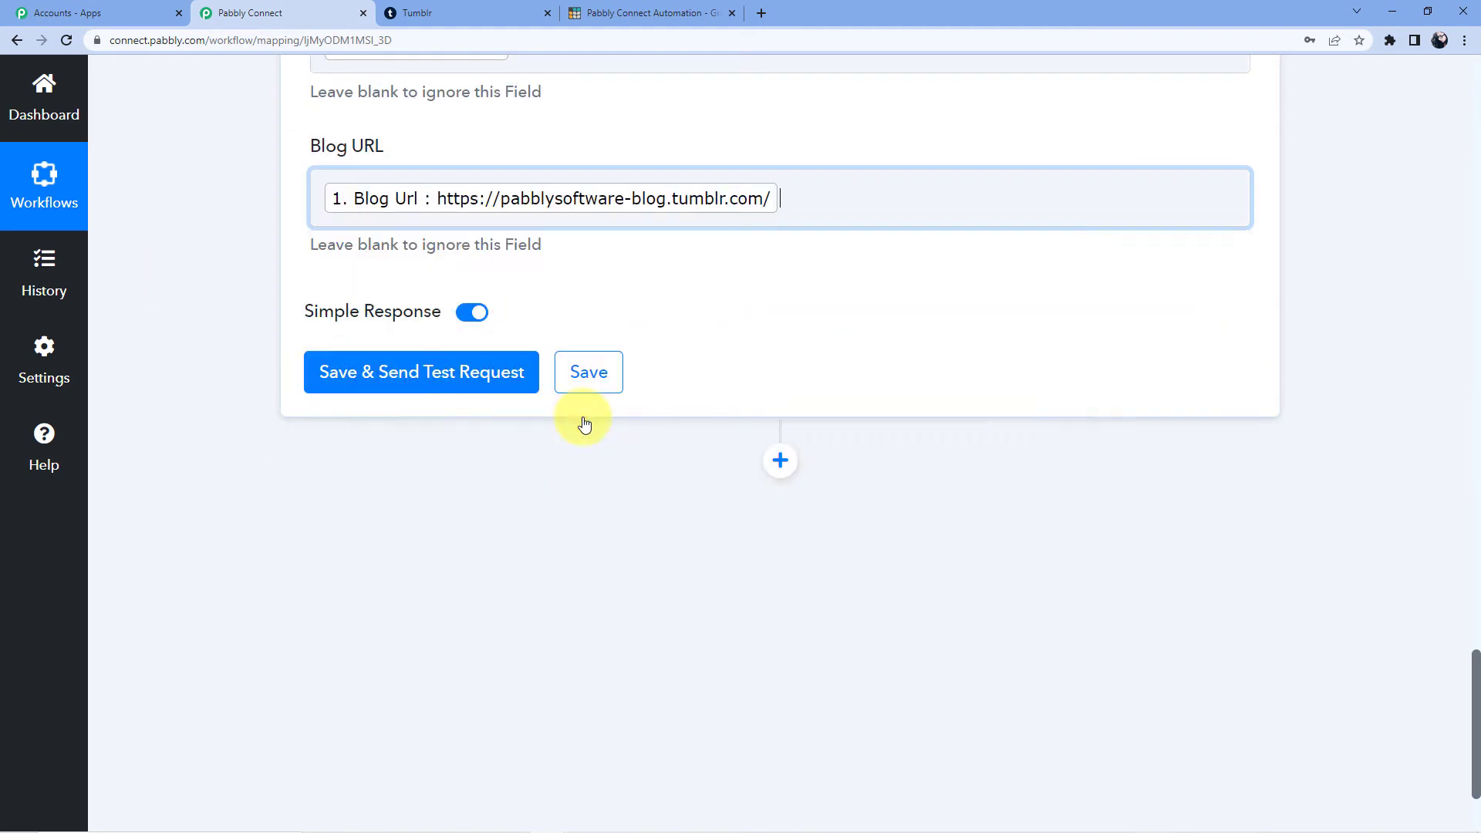
left_click(455, 452)
left_click(390, 386)
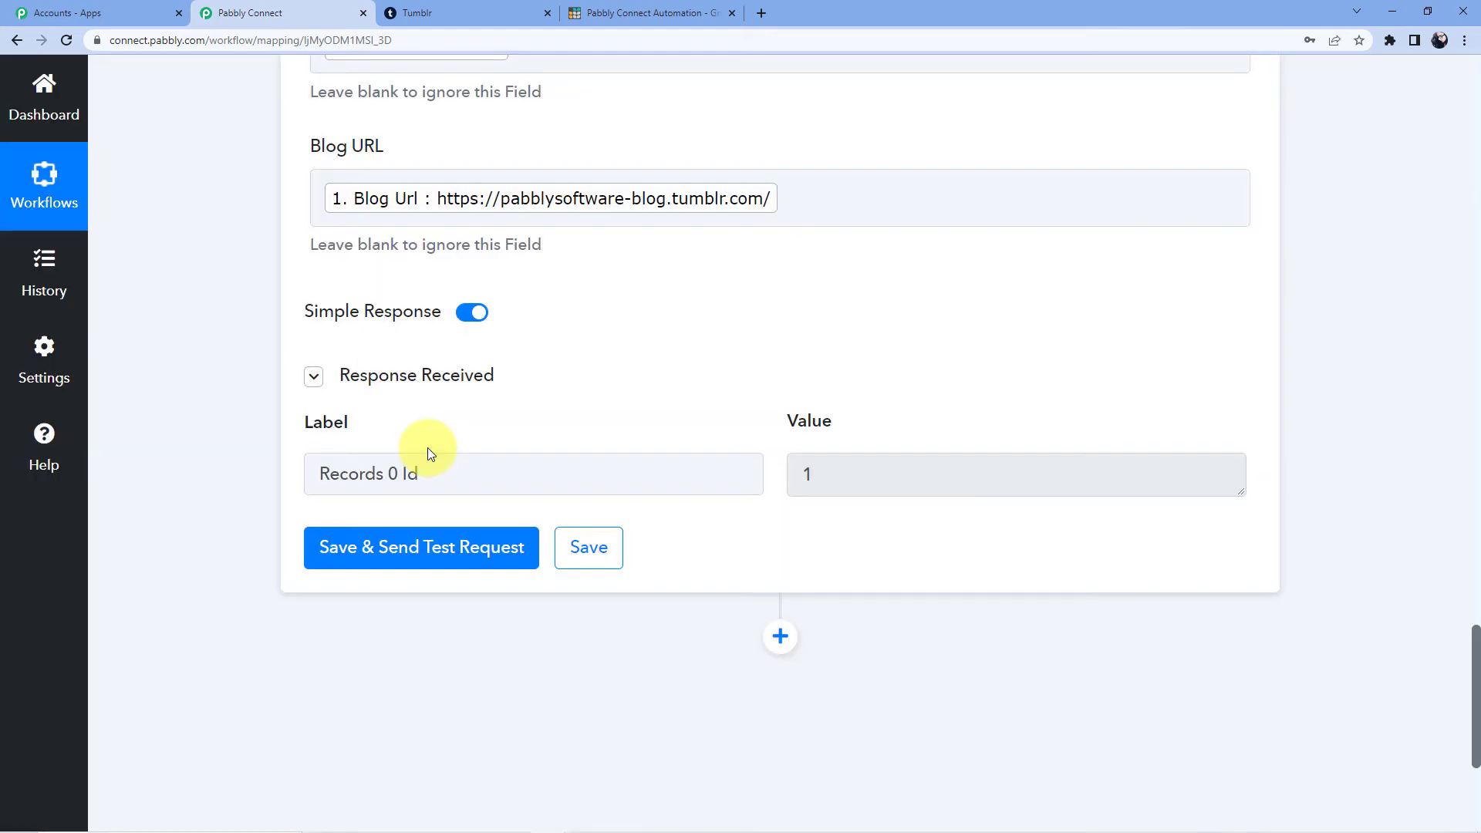
Step: Switch to the Tumblr Blog table in Grist and widen the Blog URL and Blog name columns to inspect the record
left_click(686, 9)
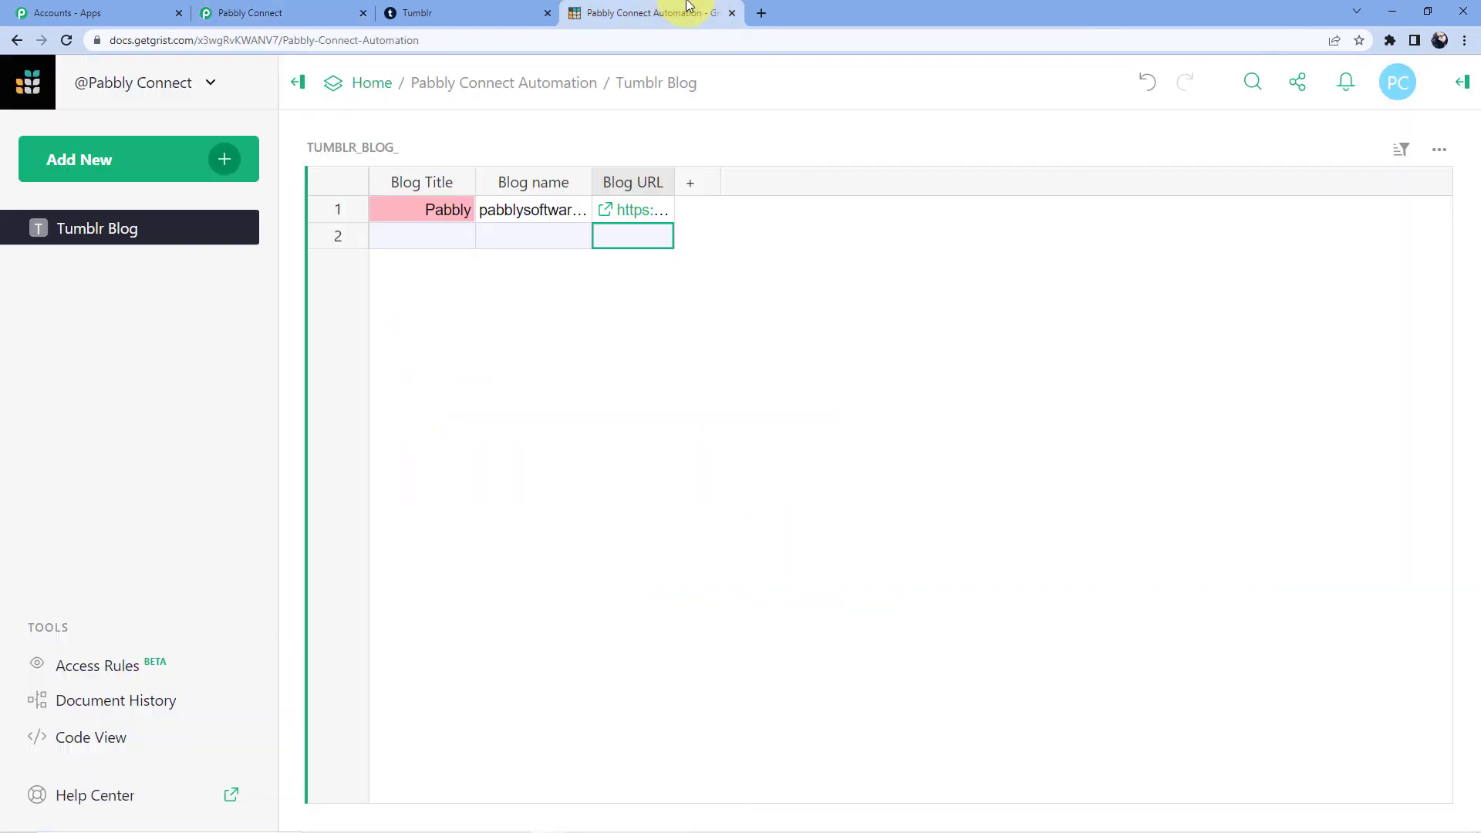
left_click_drag(675, 185, 785, 185)
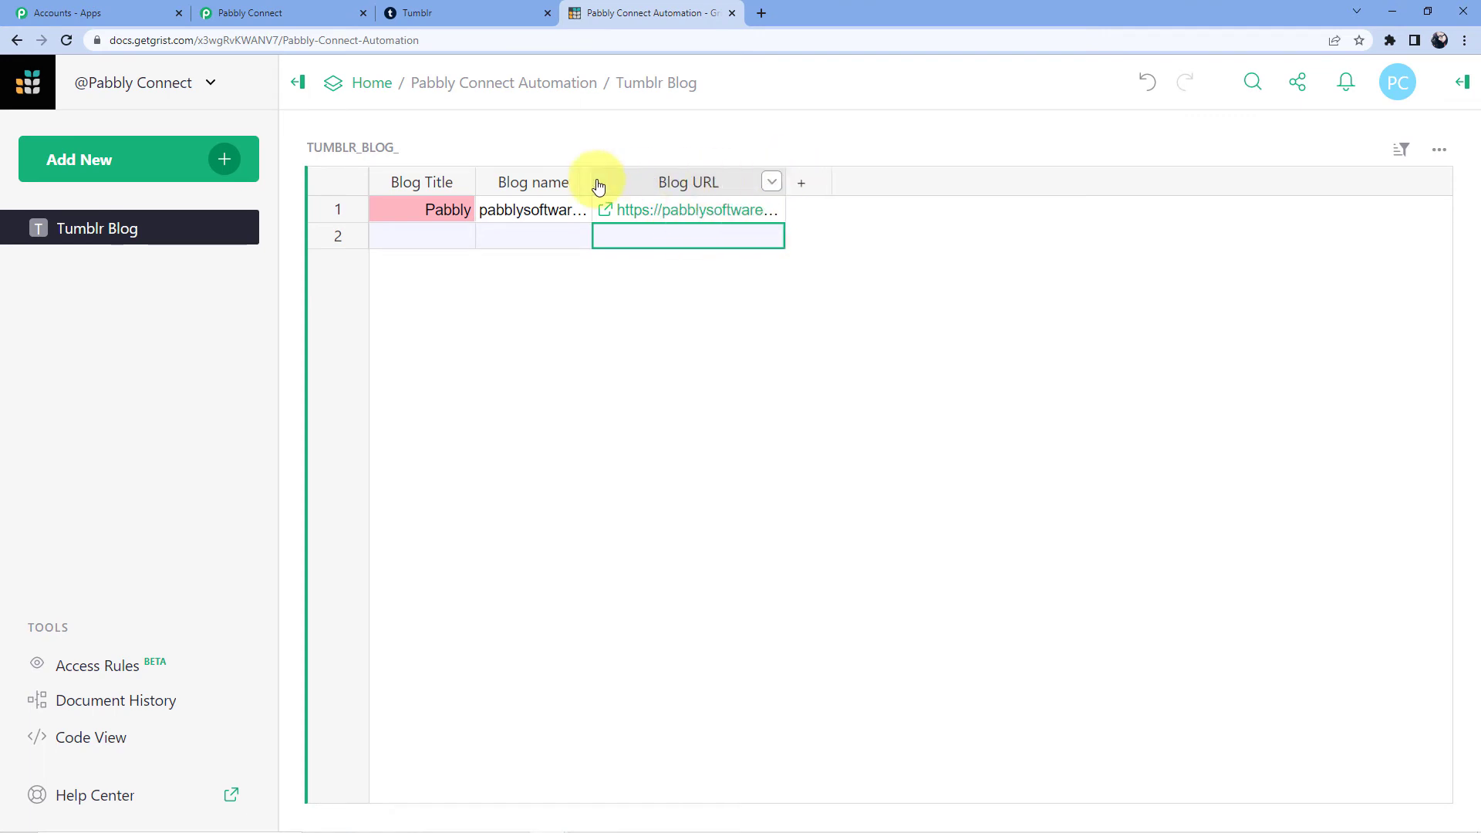
left_click_drag(609, 177, 743, 214)
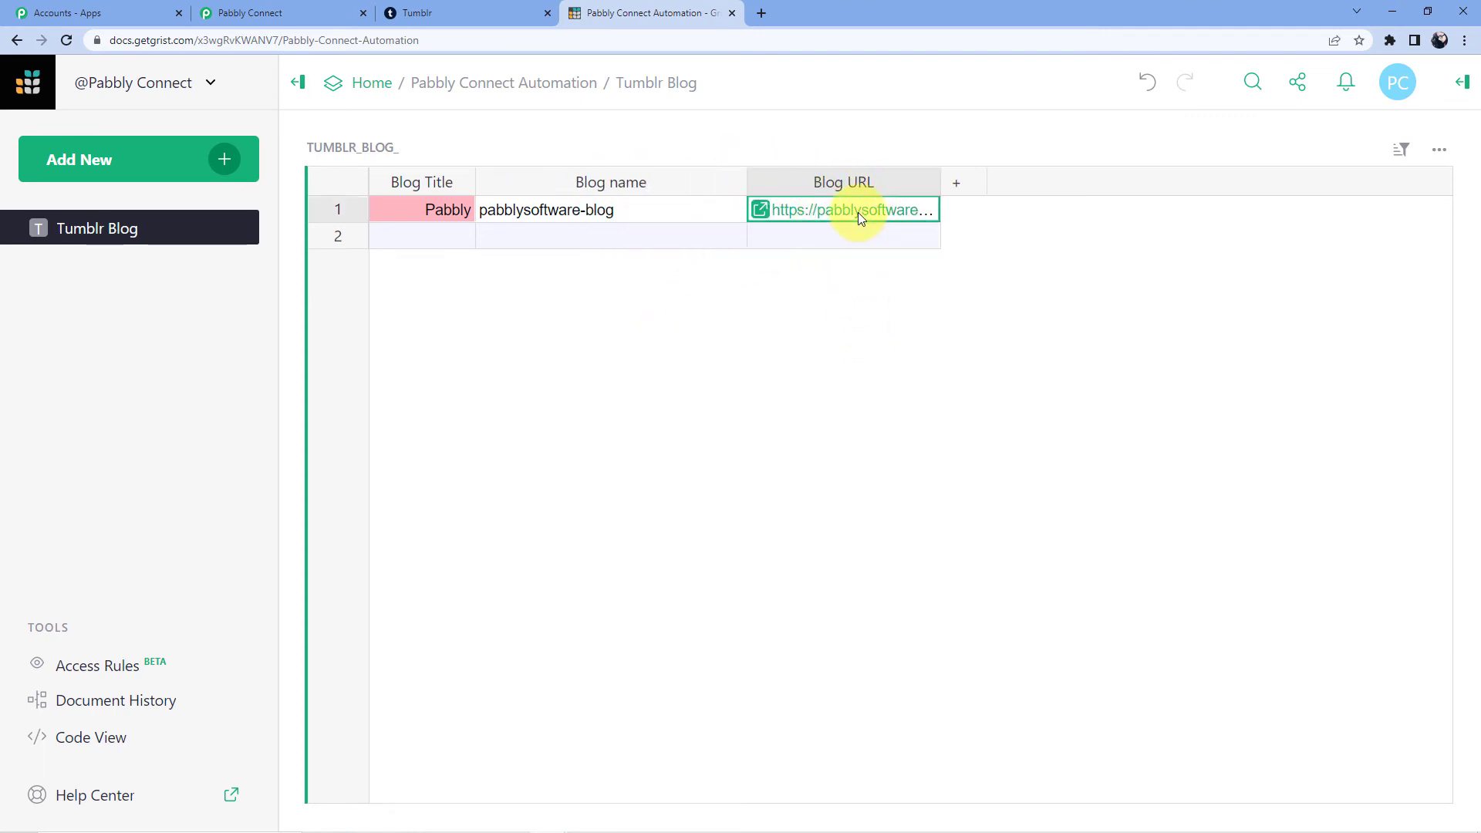
Step: Open the first record's Blog URL link and look through the posts on the Tumblr blog
right_click(827, 207)
left_click(832, 198)
left_click(760, 209)
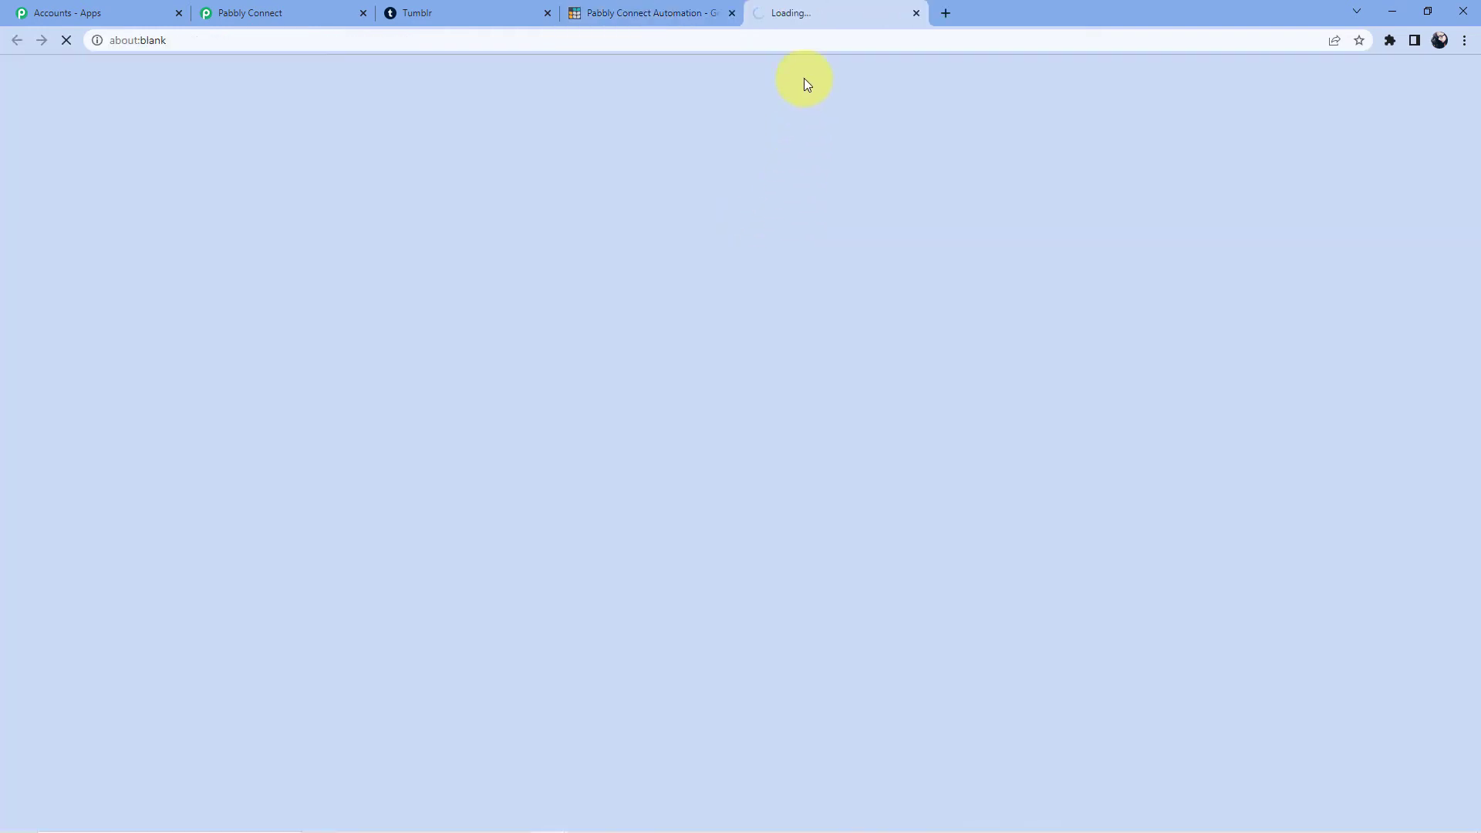
scroll(556, 264, "down", 5)
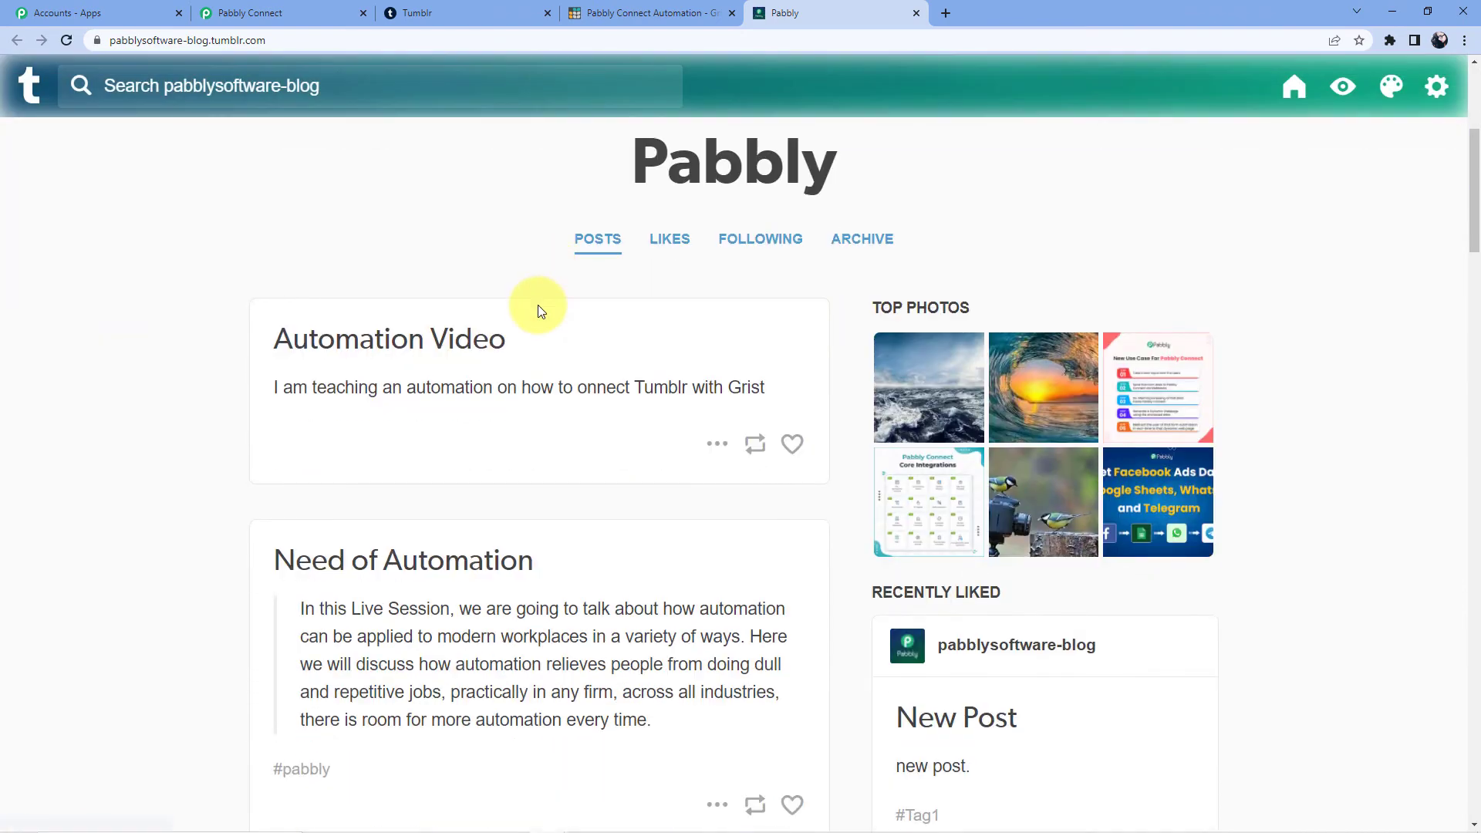
scroll(364, 321, "down", 2)
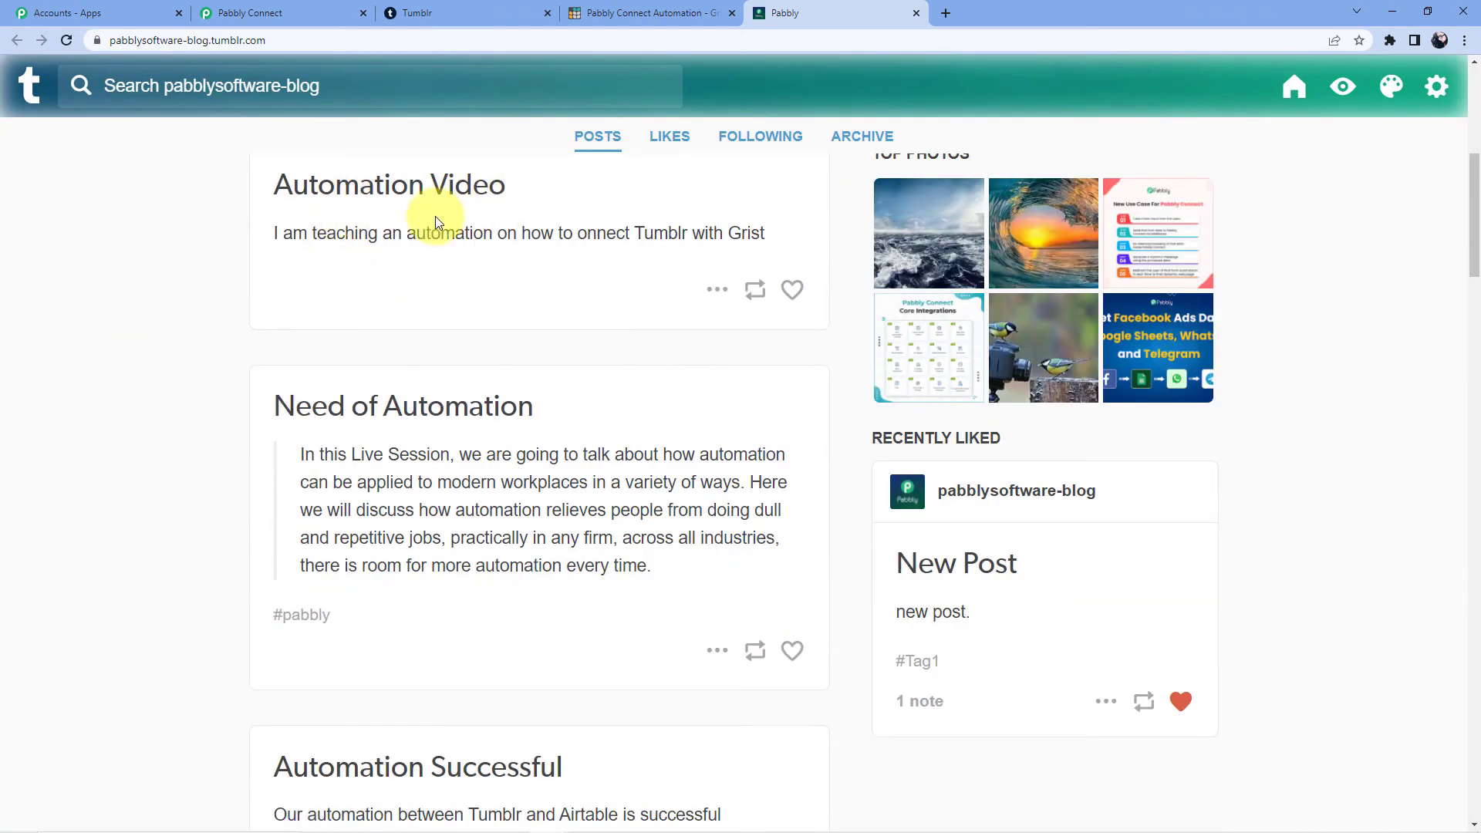
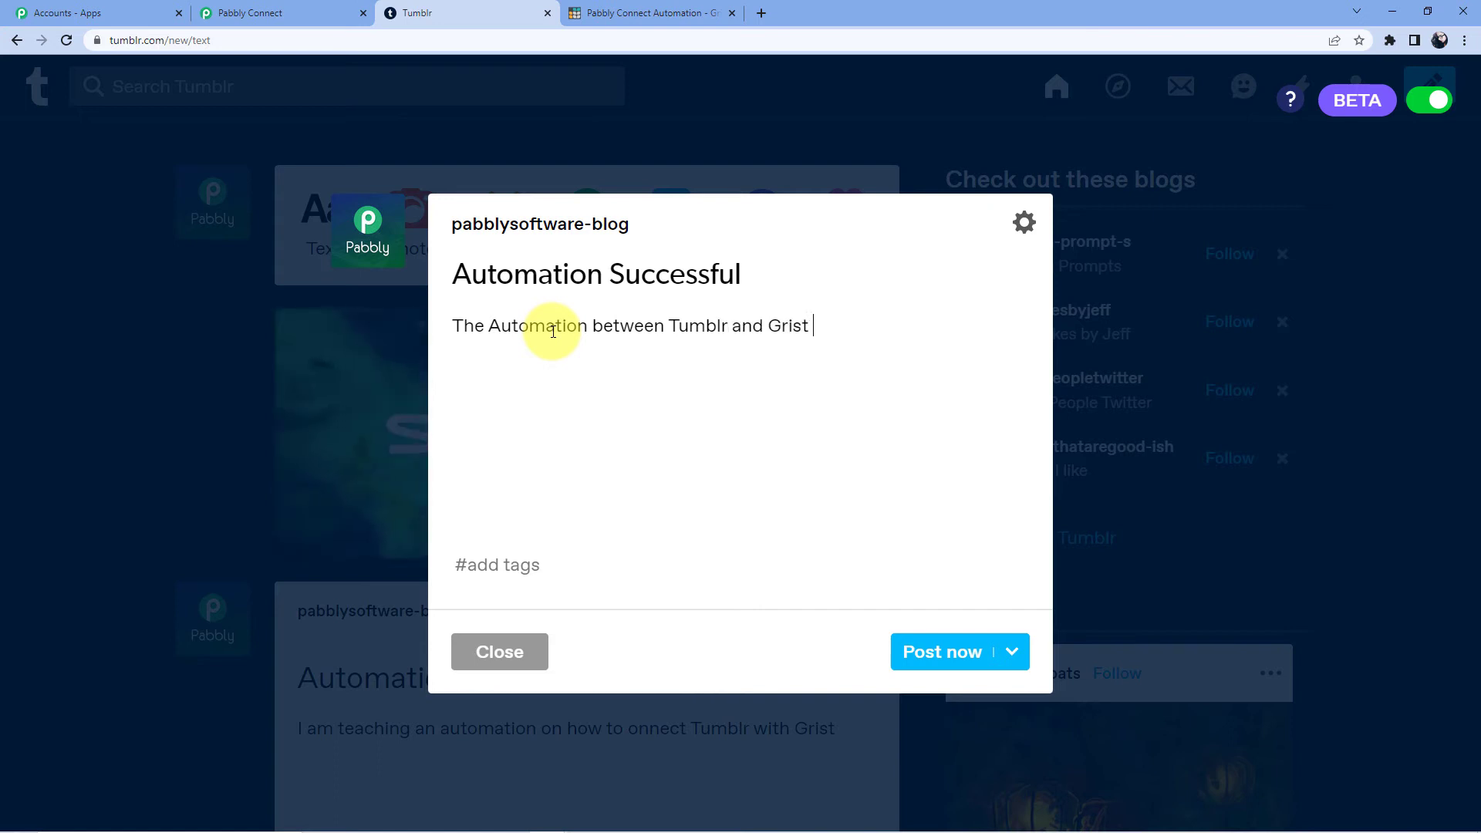
Step: Complete the "Automation Successful" post's body as "The Automation between Tumblr and Grist is successful" and publish it
type("is successful")
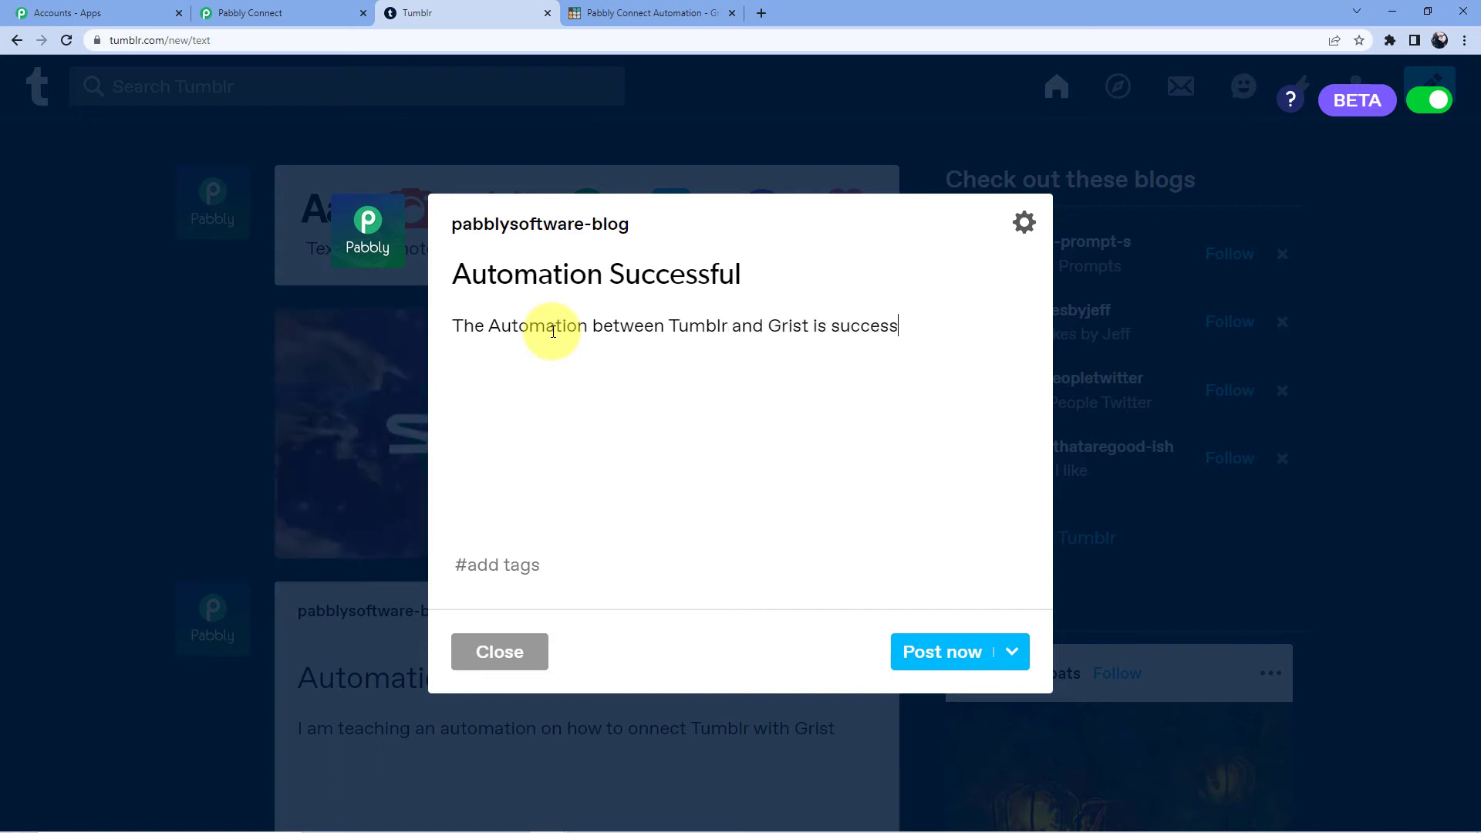
left_click(938, 651)
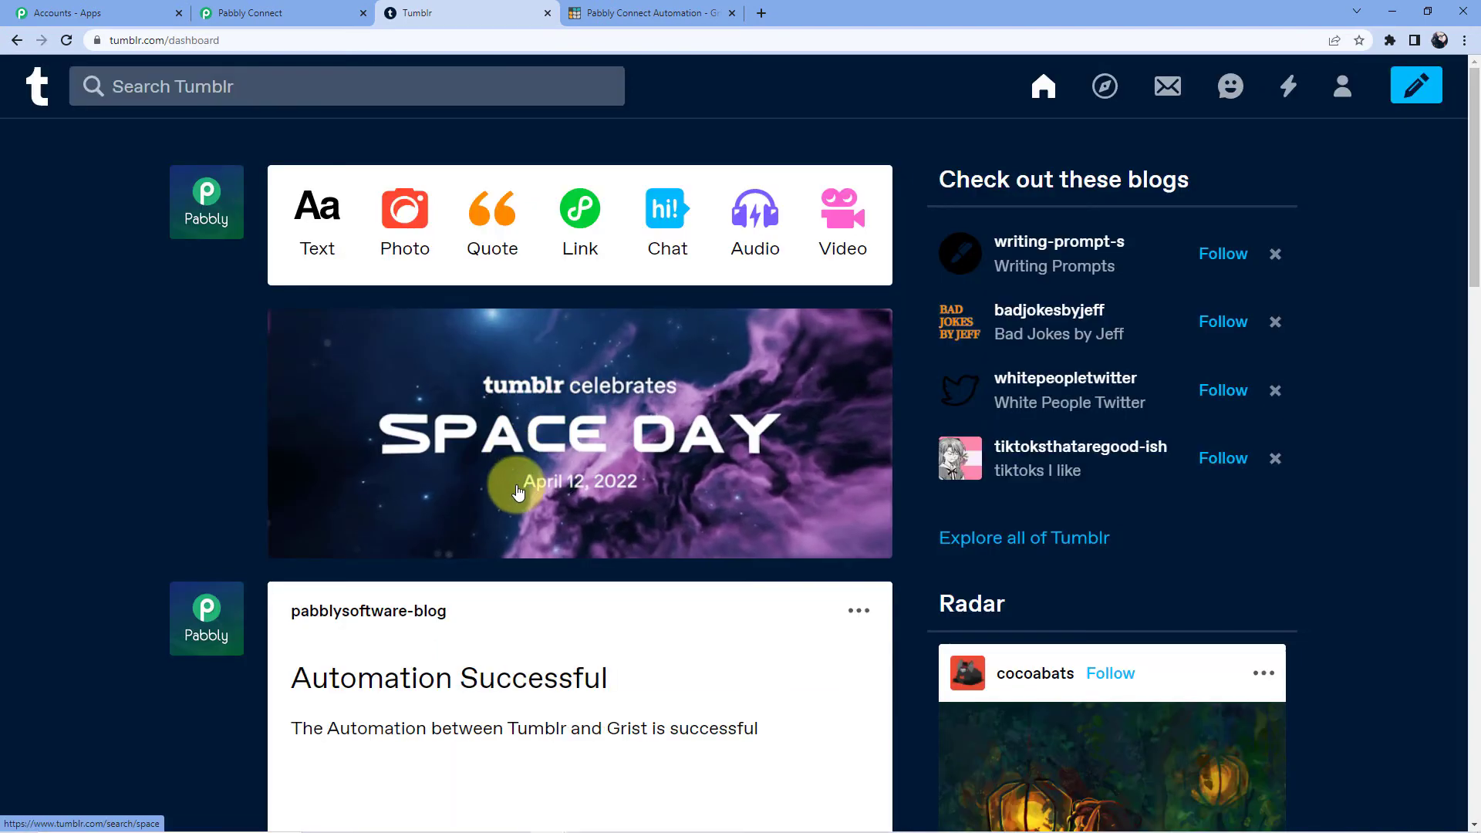
scroll(512, 486, "down", 4)
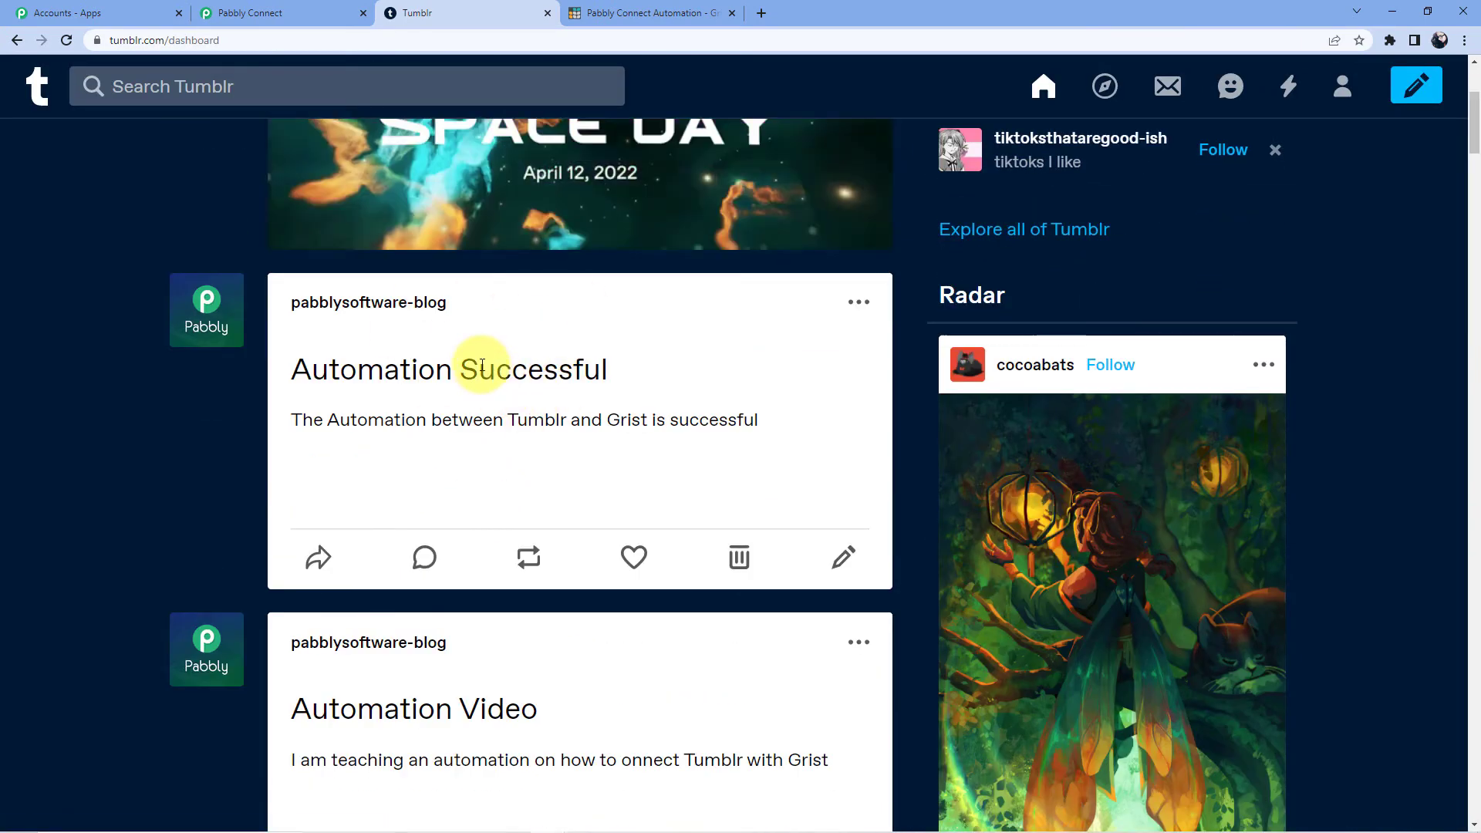
Step: Switch to the Tumblr Blog table in Grist and reload it to check for the new post's record
left_click(694, 14)
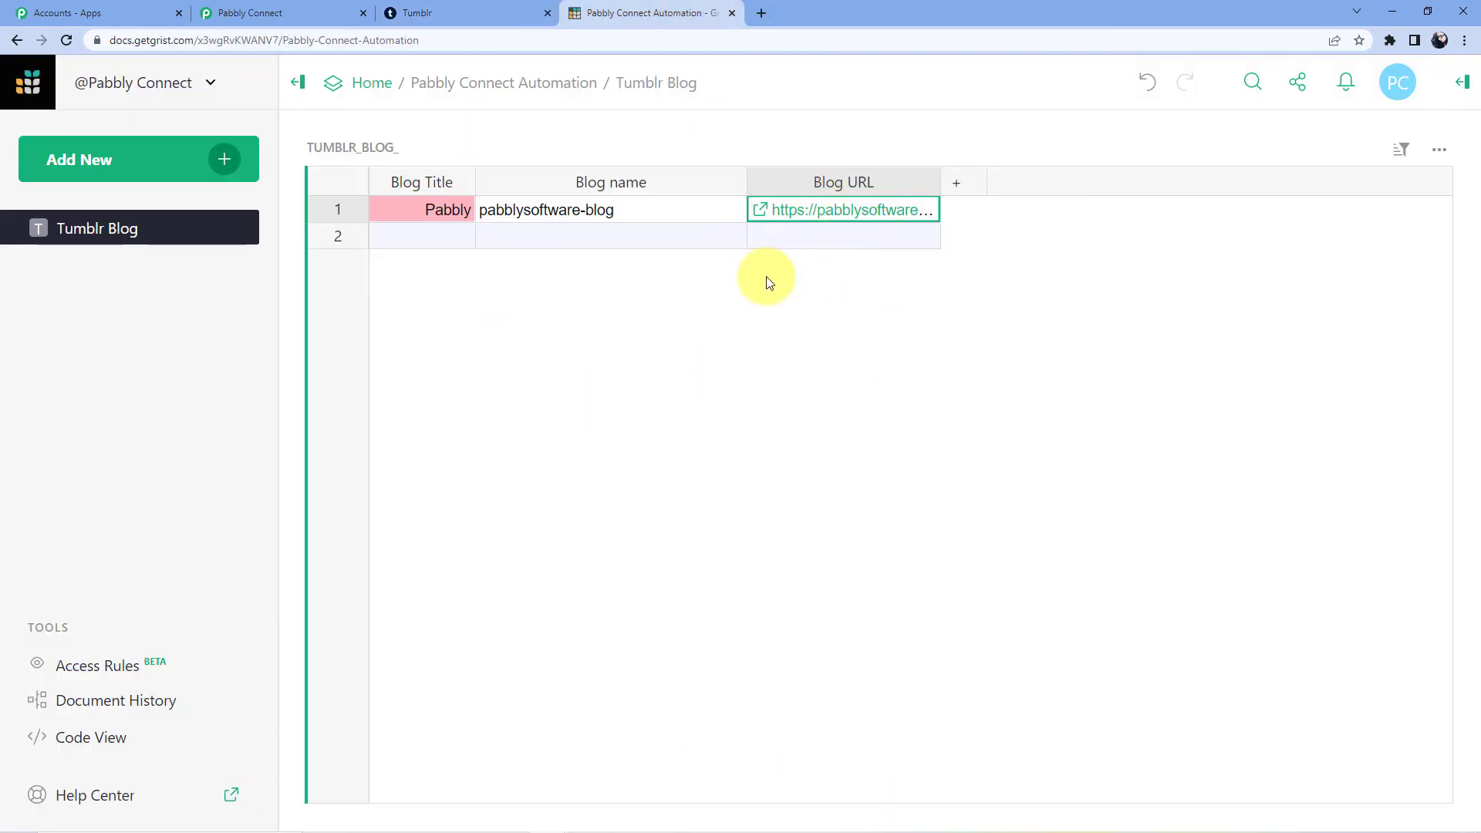
left_click(67, 40)
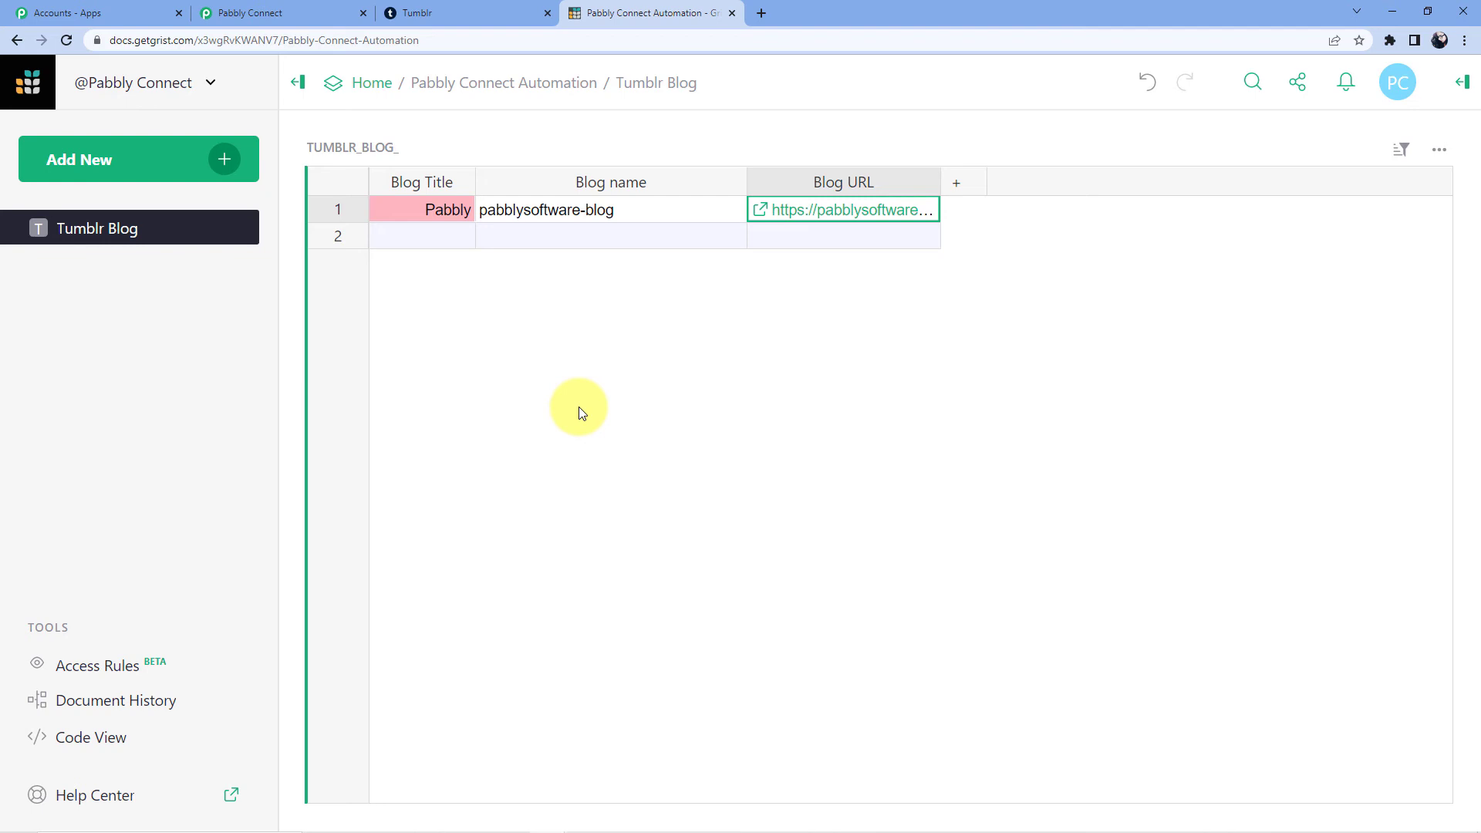
left_click(67, 40)
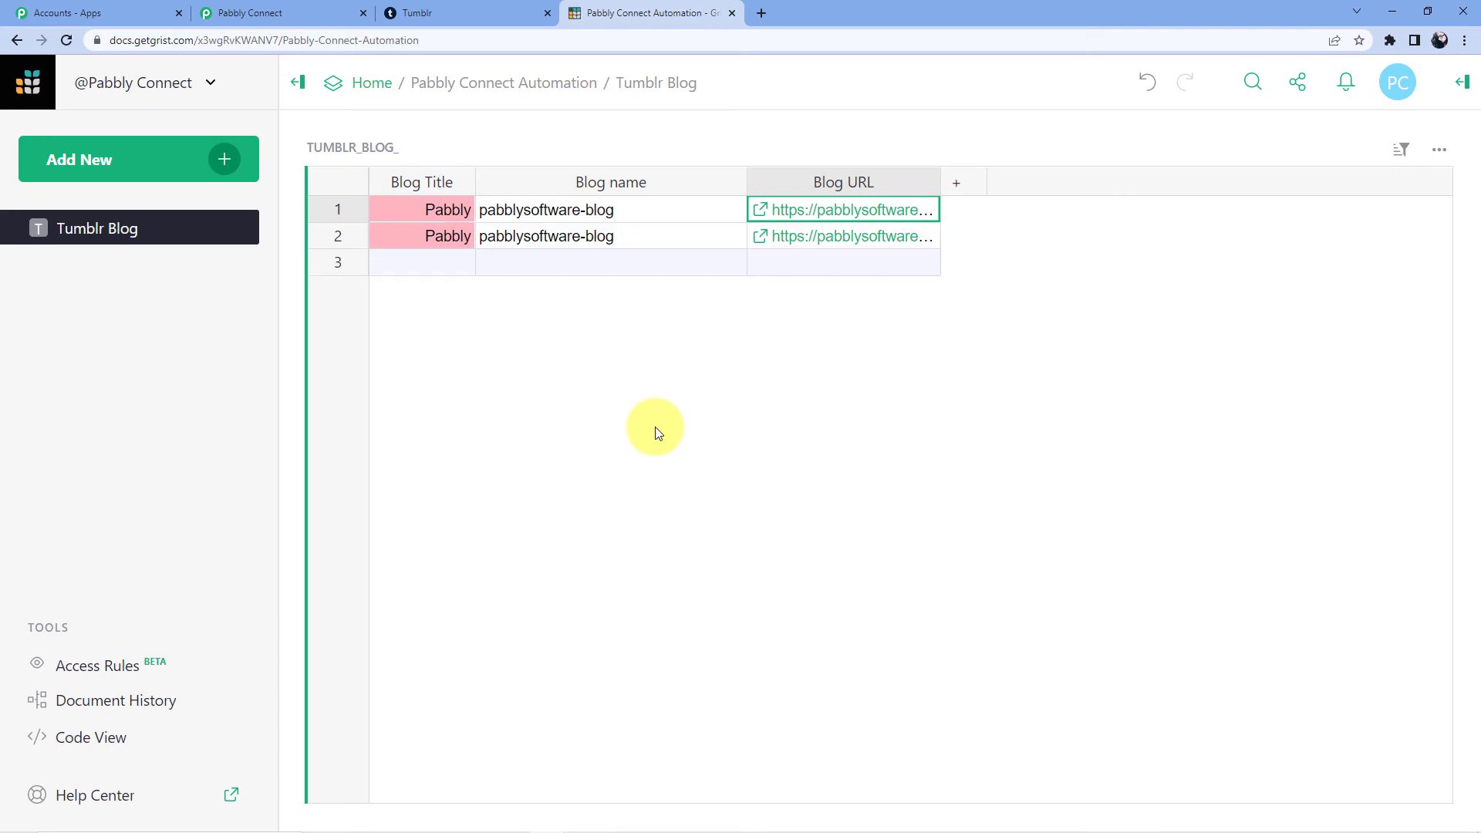
Step: Open the second record's Blog URL link, check the "Automation Successful" post on the blog, and close the blog page
left_click(854, 235)
left_click(760, 236)
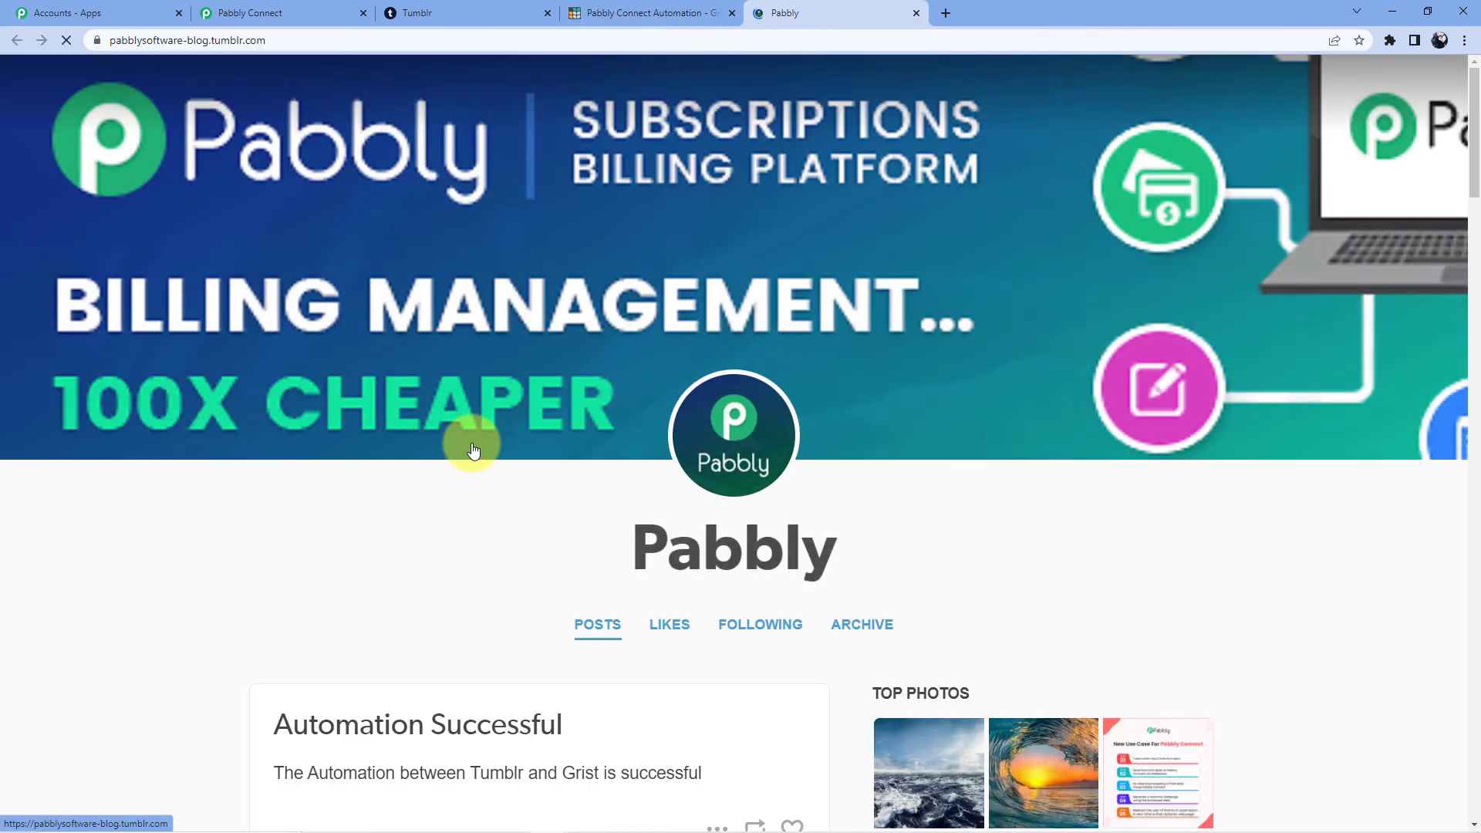
scroll(478, 437, "down", 5)
left_click(470, 267)
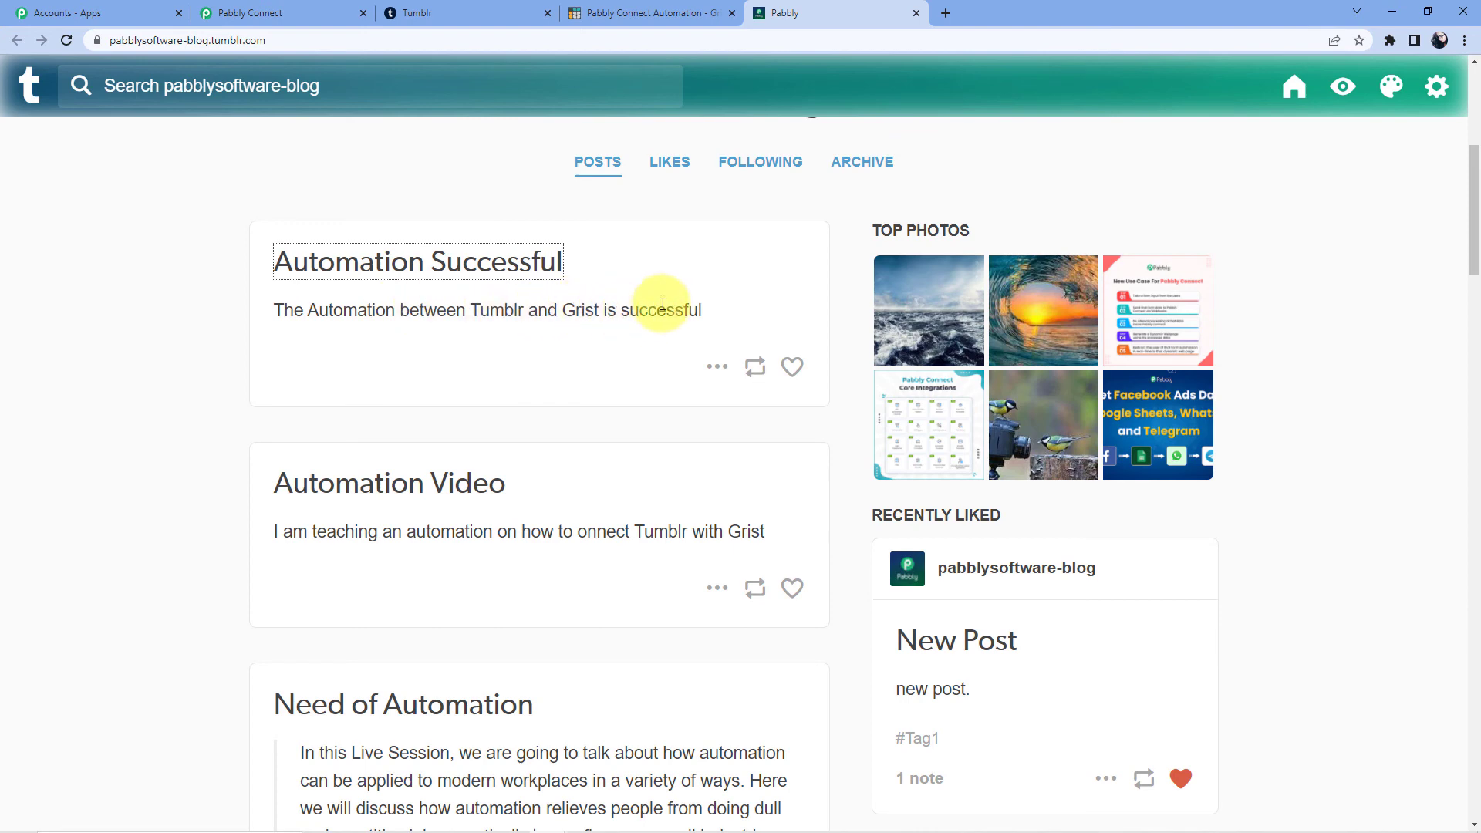
left_click(917, 13)
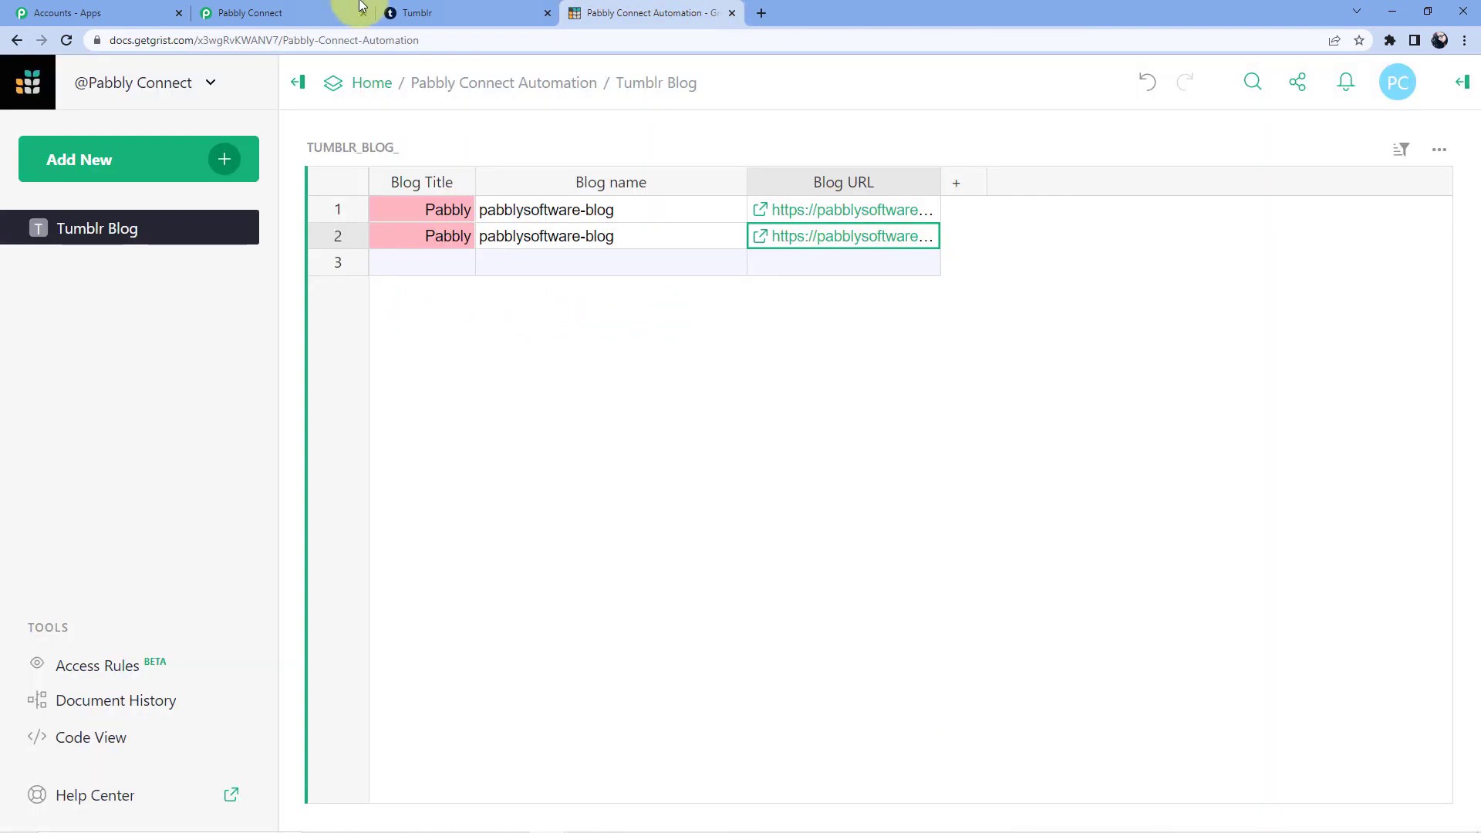
Step: Return to the Tumblr to Grist workflow in Pabbly Connect and collapse the Tumblr trigger and Grist action to review the overall flow
left_click(278, 13)
left_click_drag(1477, 701, 1478, 97)
left_click(1477, 97)
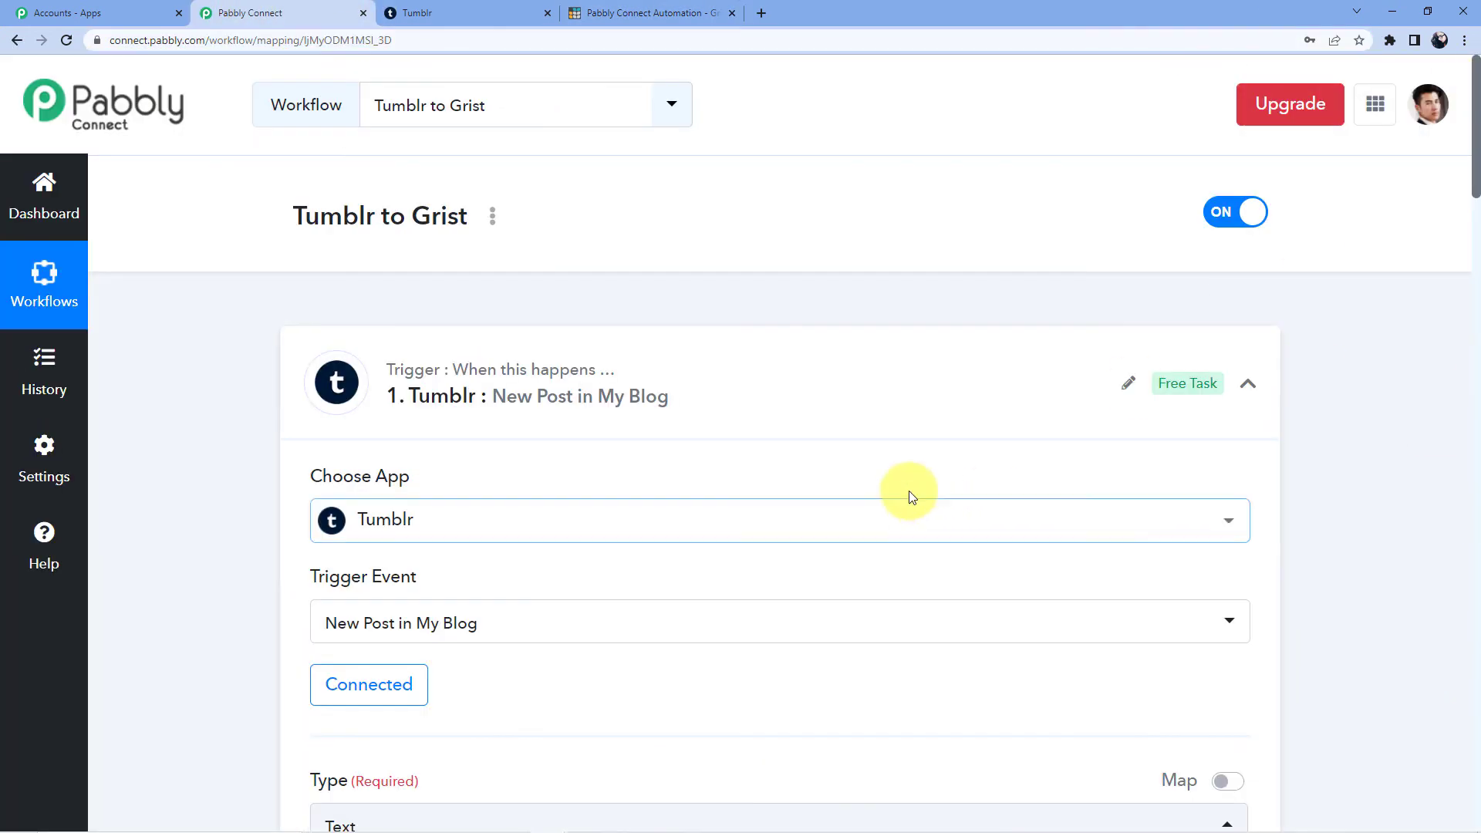
left_click(757, 384)
scroll(748, 400, "down", 3)
left_click(647, 375)
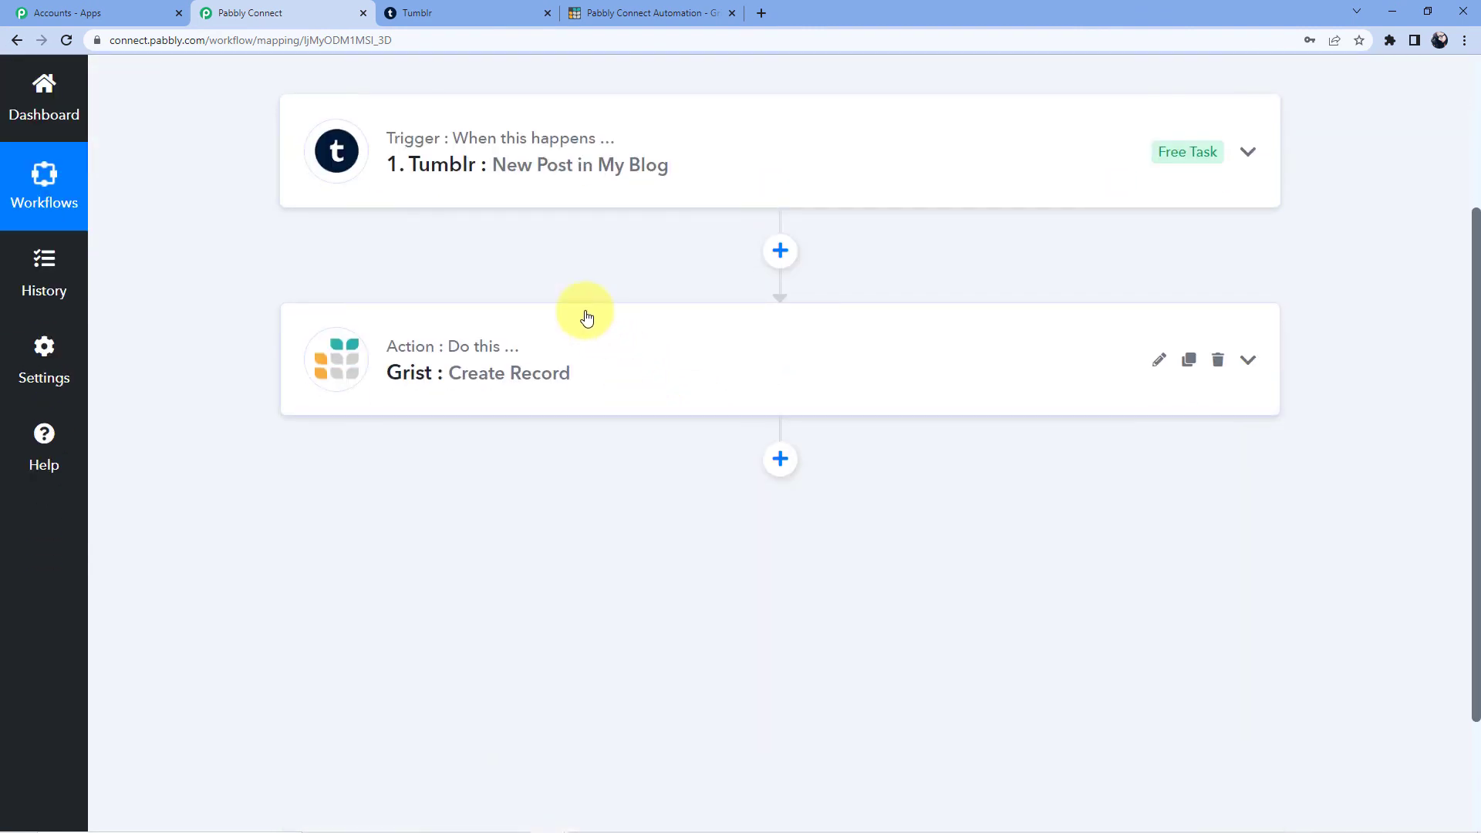
scroll(463, 340, "up", 3)
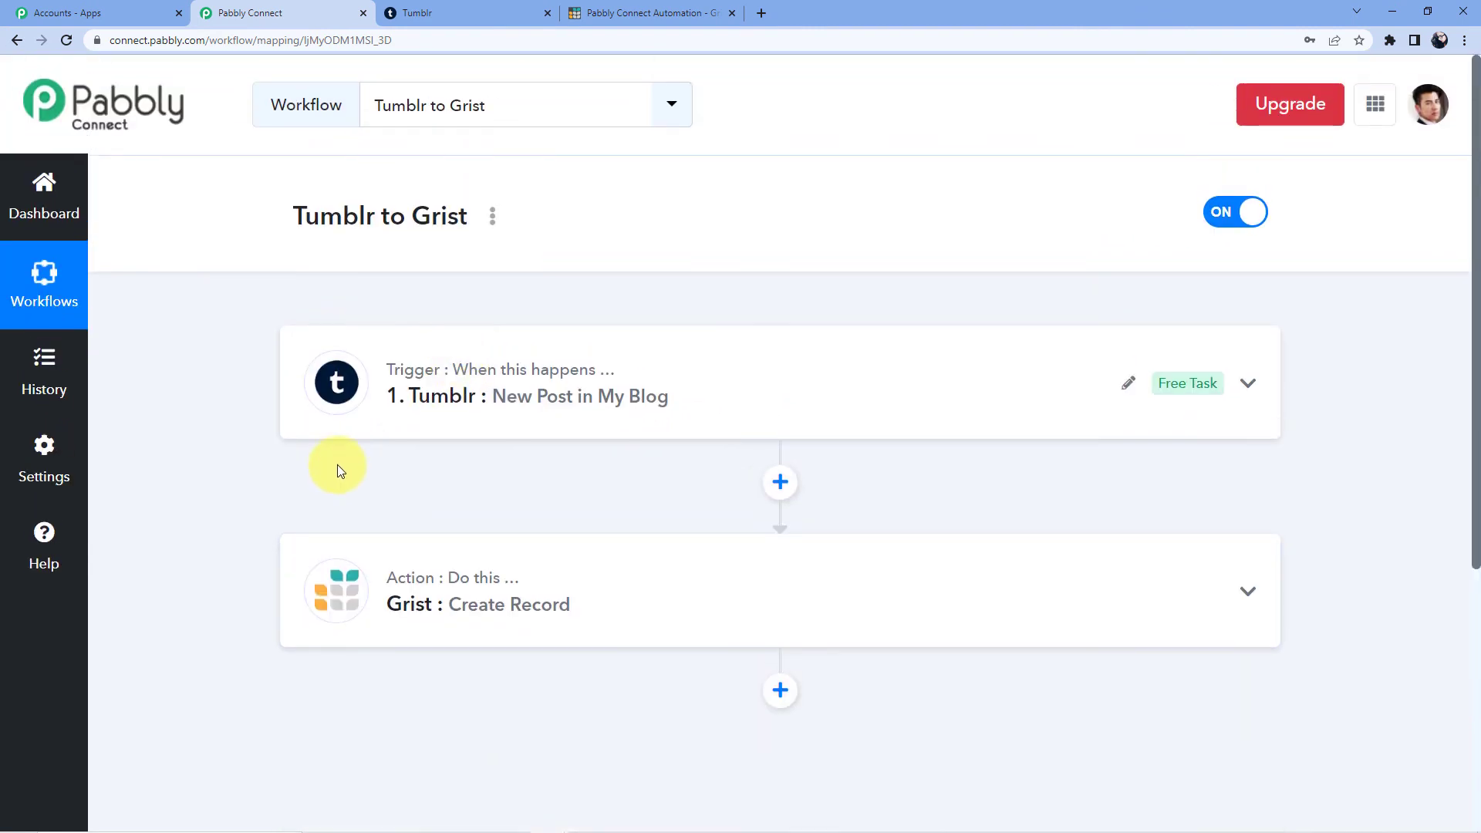
scroll(336, 464, "down", 2)
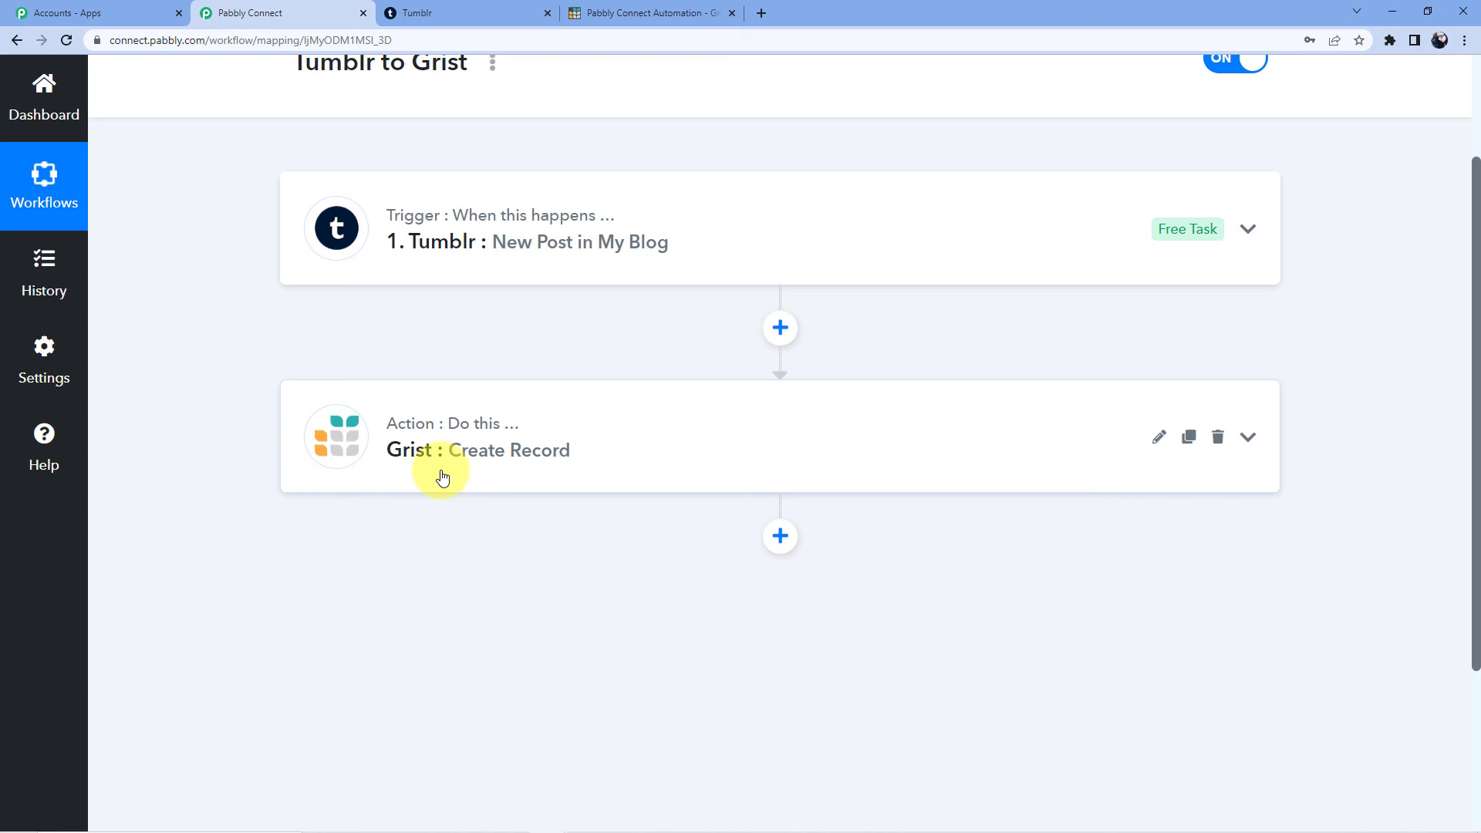
scroll(454, 463, "up", 2)
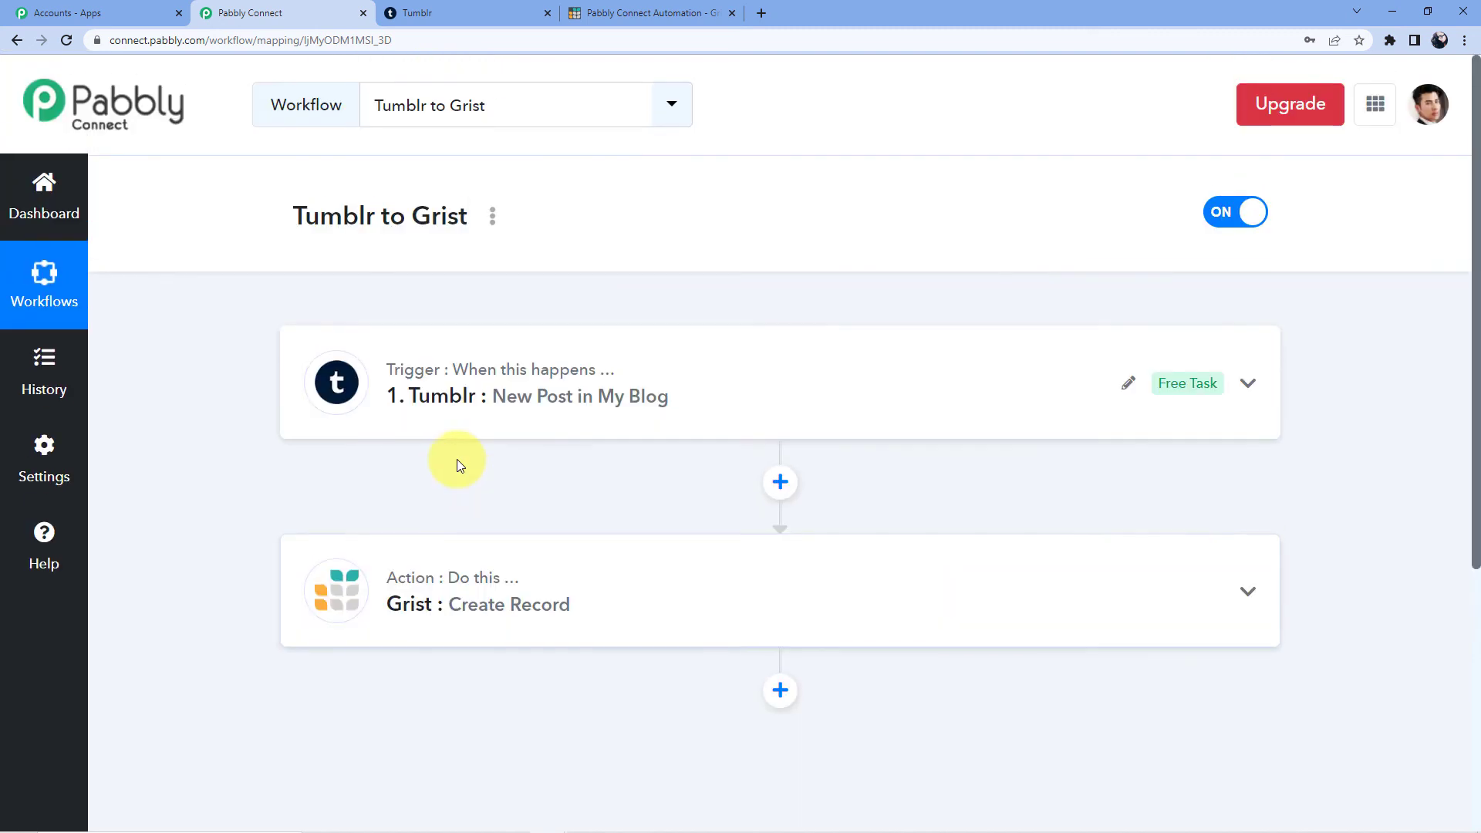